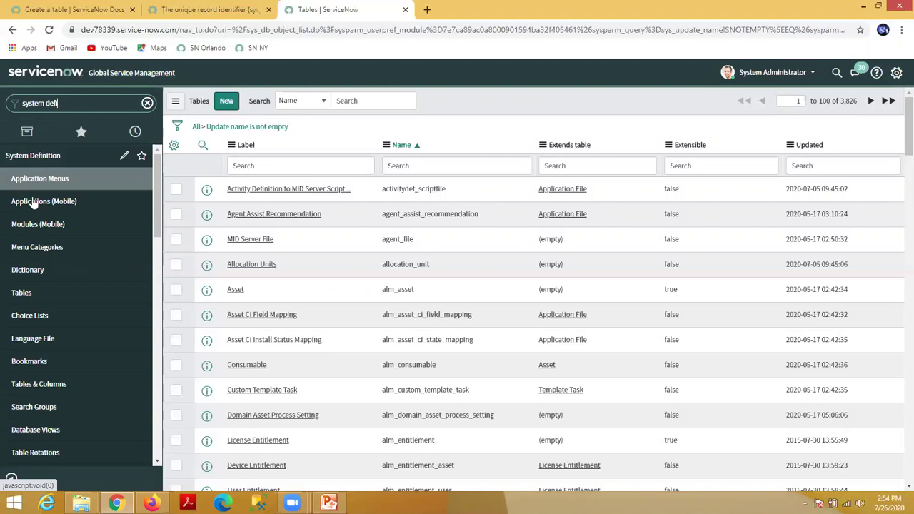
Step: Open the Tables list under System Definition and examine the first record's name and label
click(23, 299)
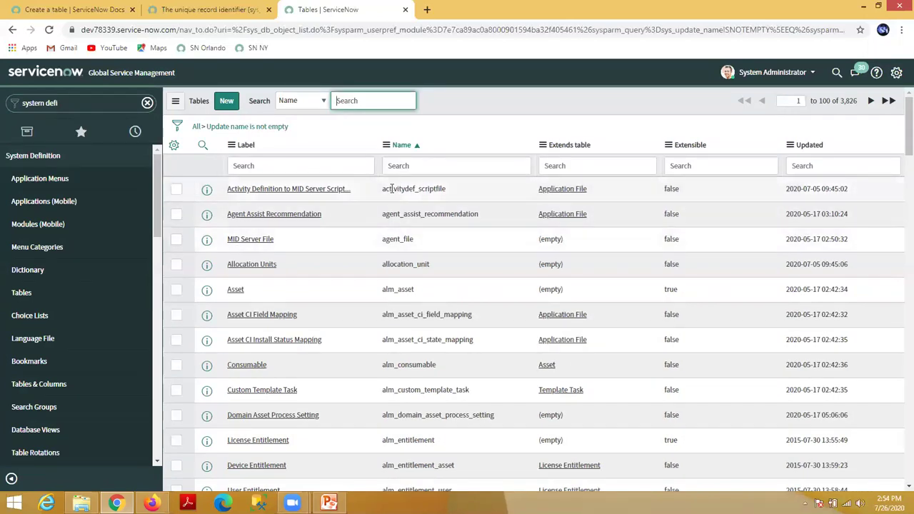
drag(450, 189, 379, 187)
drag(224, 187, 350, 198)
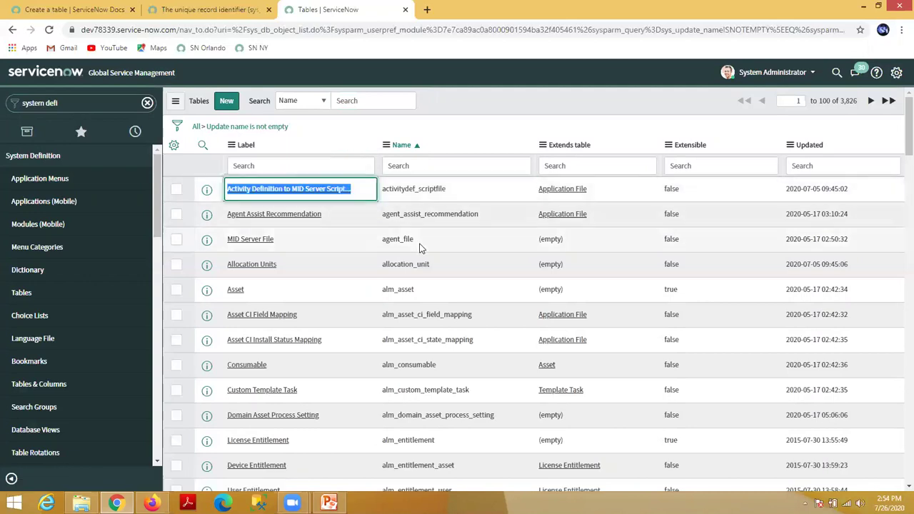
Step: Filter the Tables list by name to the exact match sys_user and examine the matching table's name
click(394, 167)
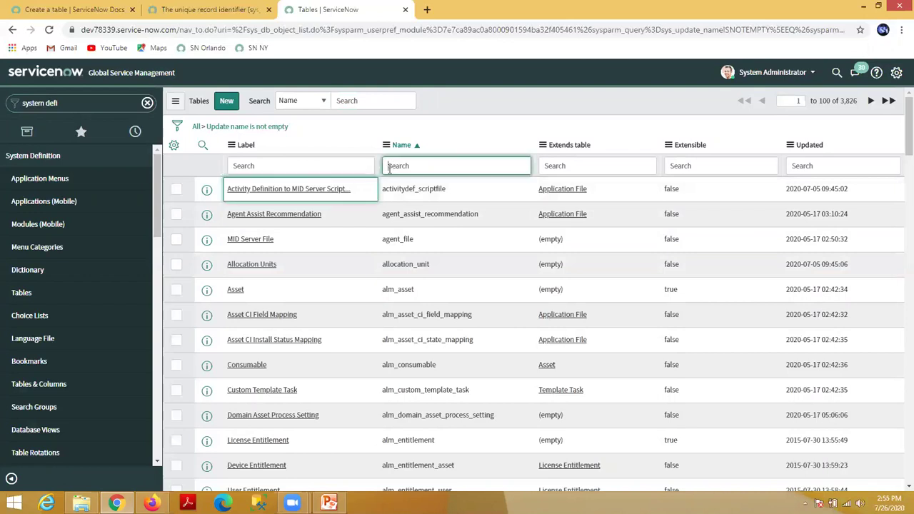
text(sys_user)
key(Return)
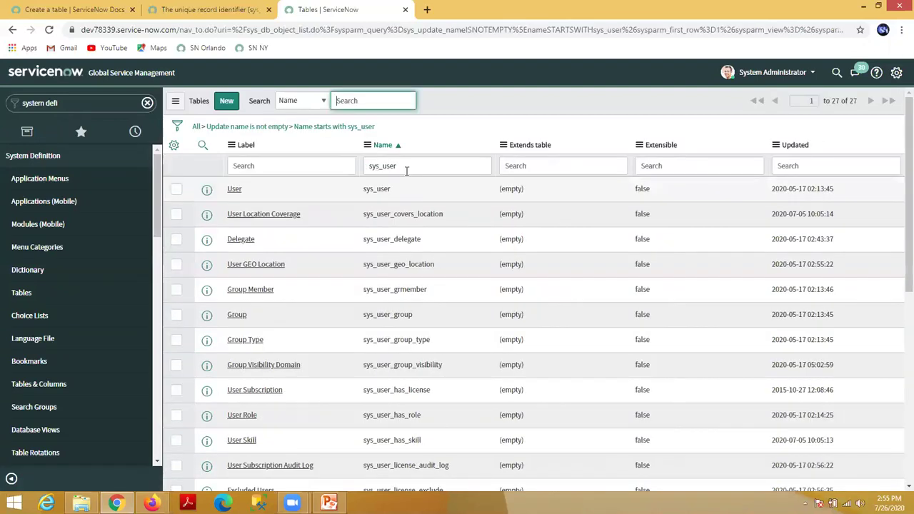
text(=)
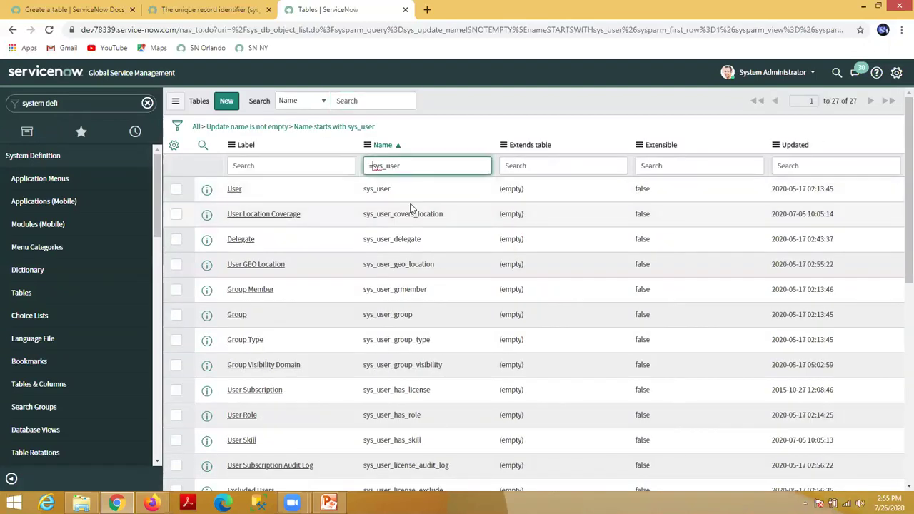
key(Return)
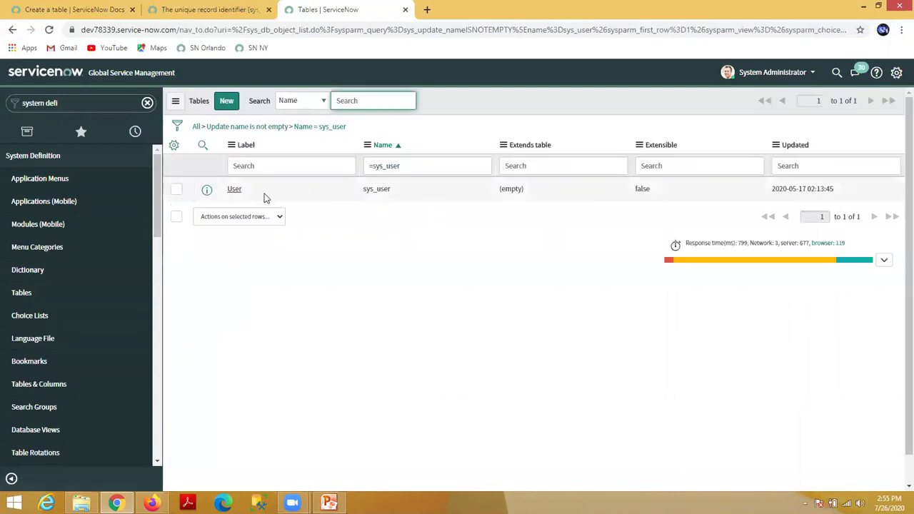
drag(397, 191, 362, 194)
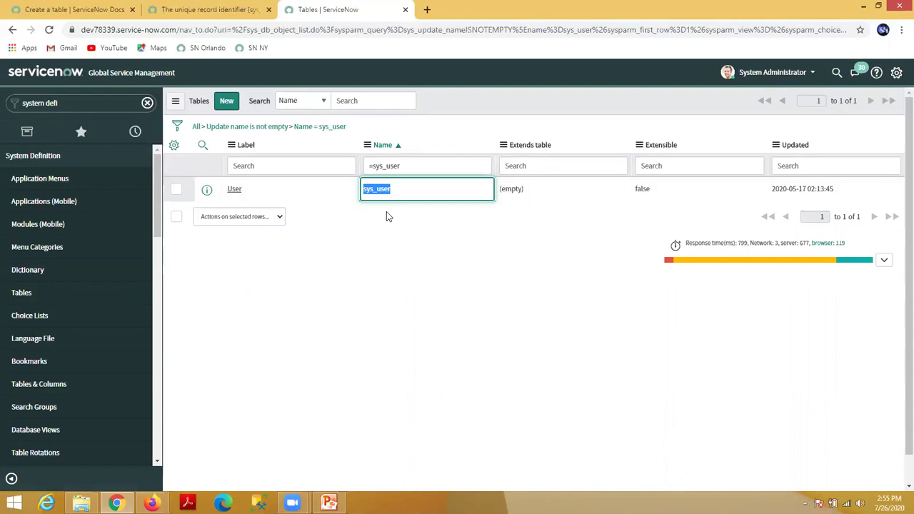
Step: Filter the Tables list by name to the exact match incident
drag(373, 166, 412, 170)
text(incient)
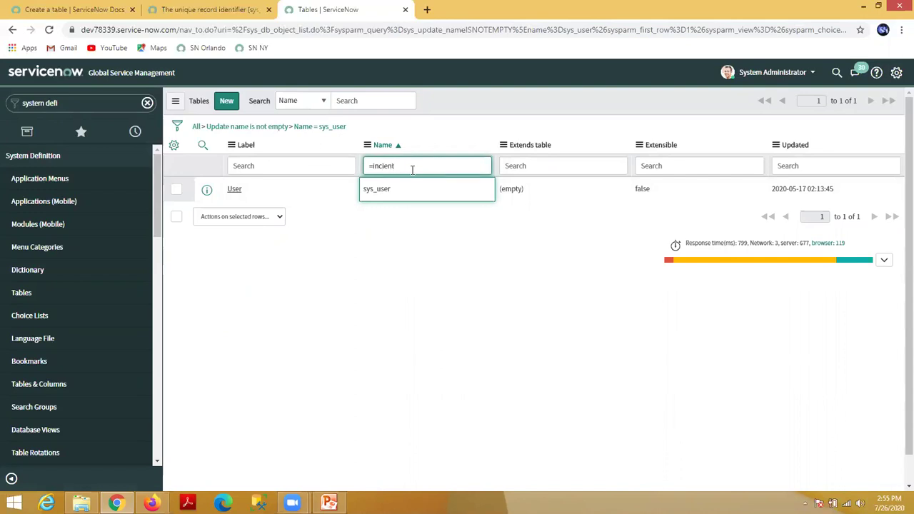
key(Return)
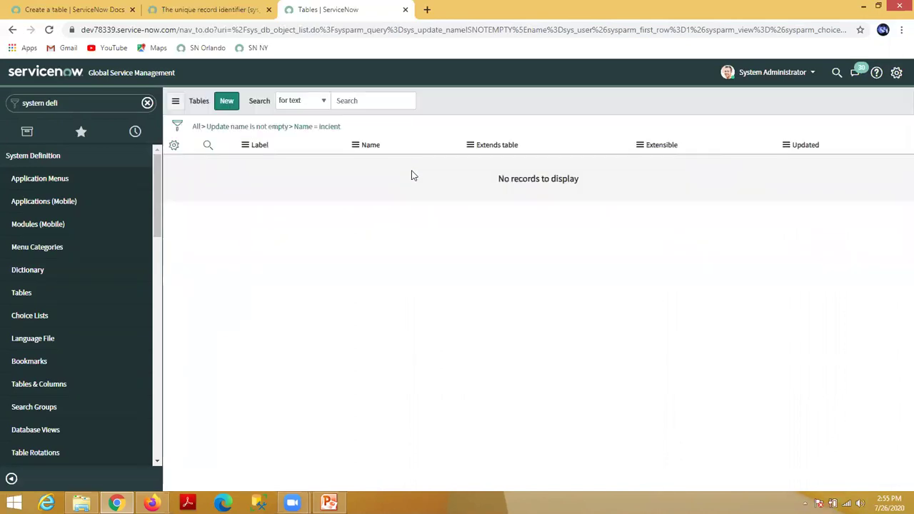
click(394, 166)
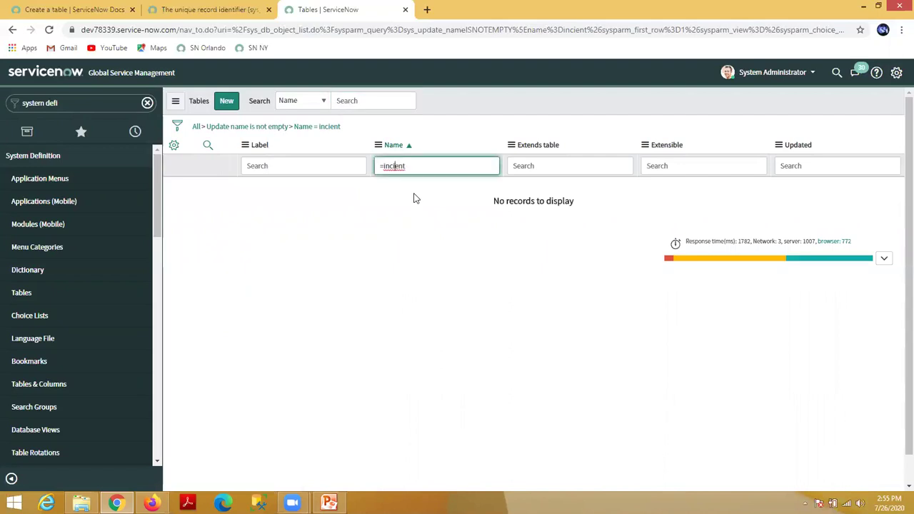
text(d)
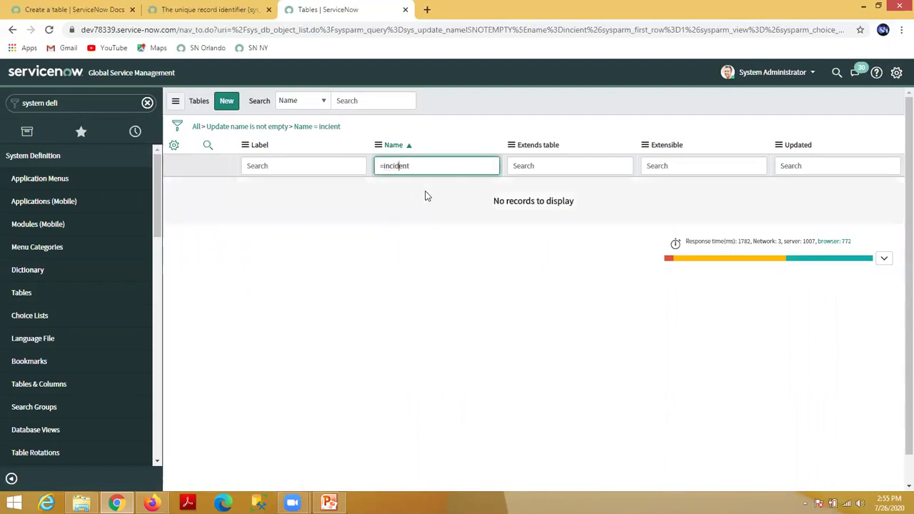
key(Return)
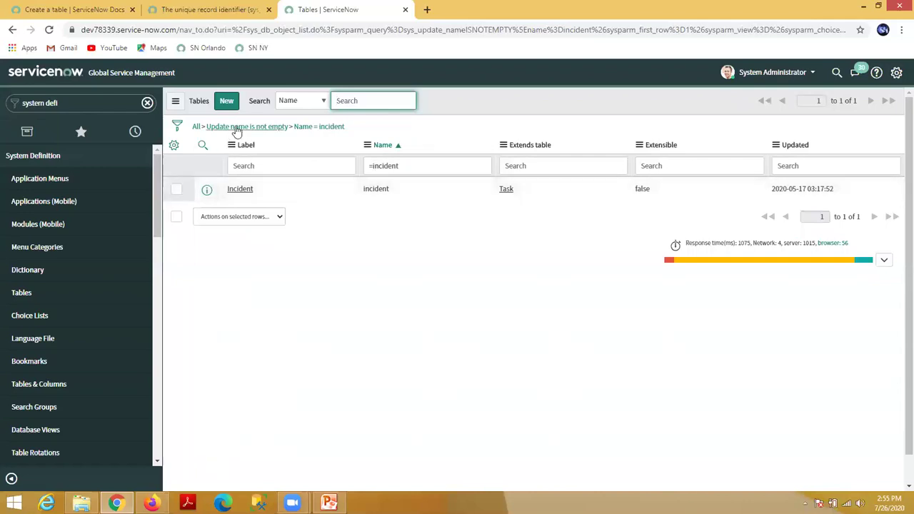
Step: Remove all filters from the Tables list and start a new table record, dismissing the licensing notice
click(197, 126)
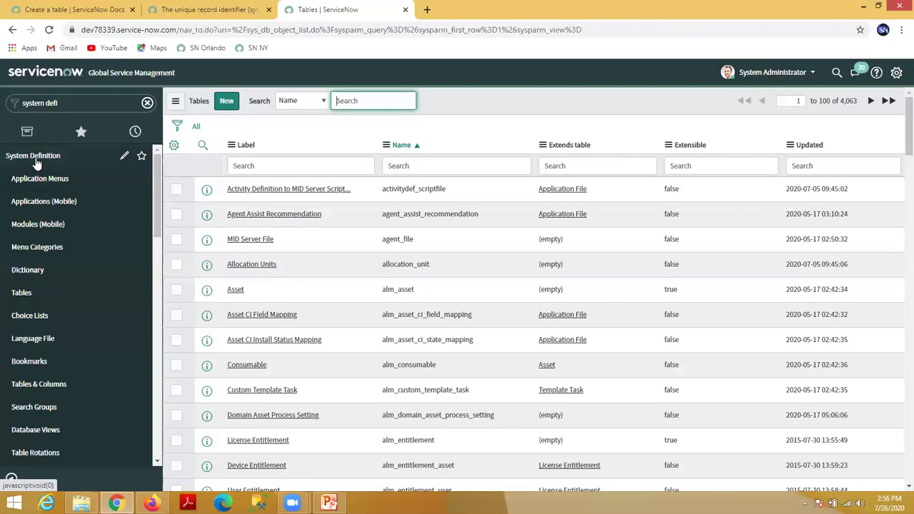
click(226, 102)
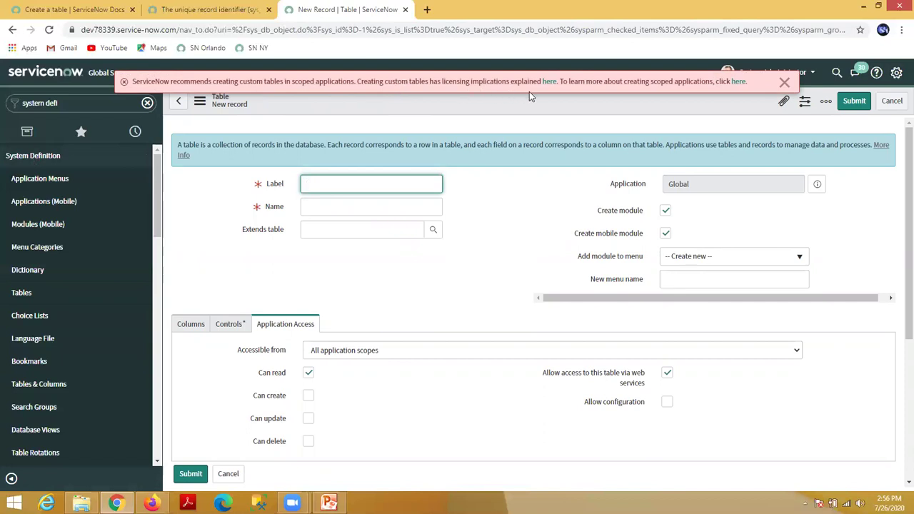
click(785, 83)
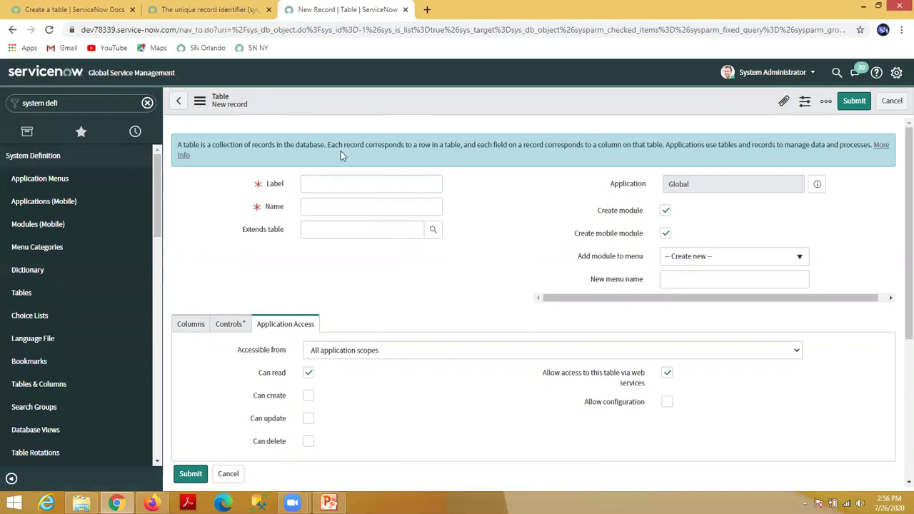
Step: Enter Demo Custom Table as the new table's label
click(324, 182)
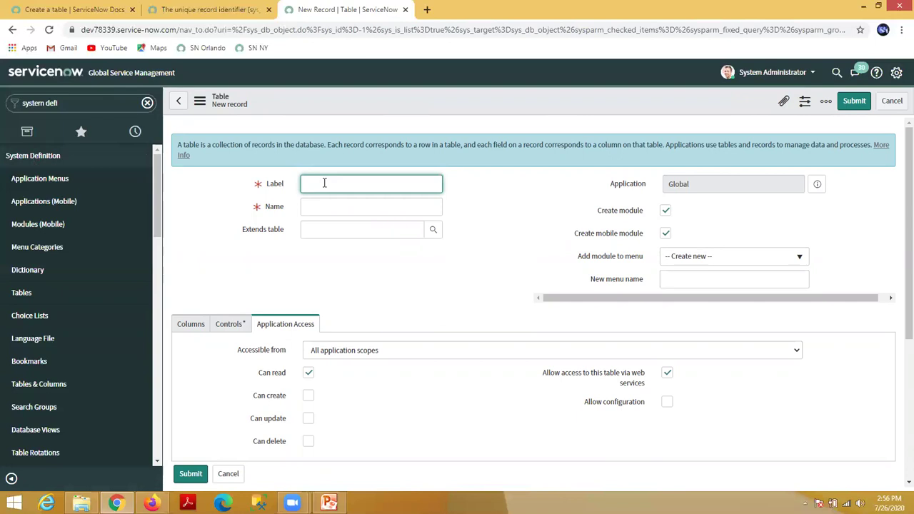
text(Demo Cus)
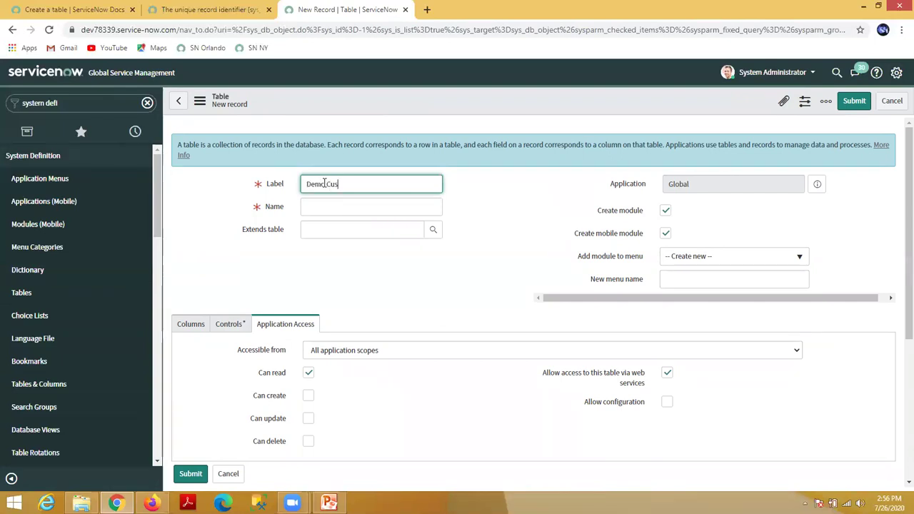
text(tom Ta)
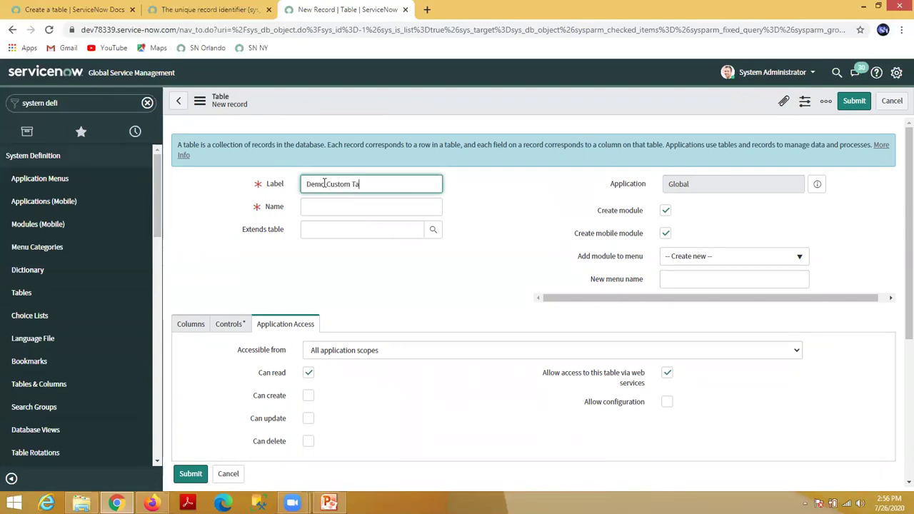
text(ble)
click(330, 210)
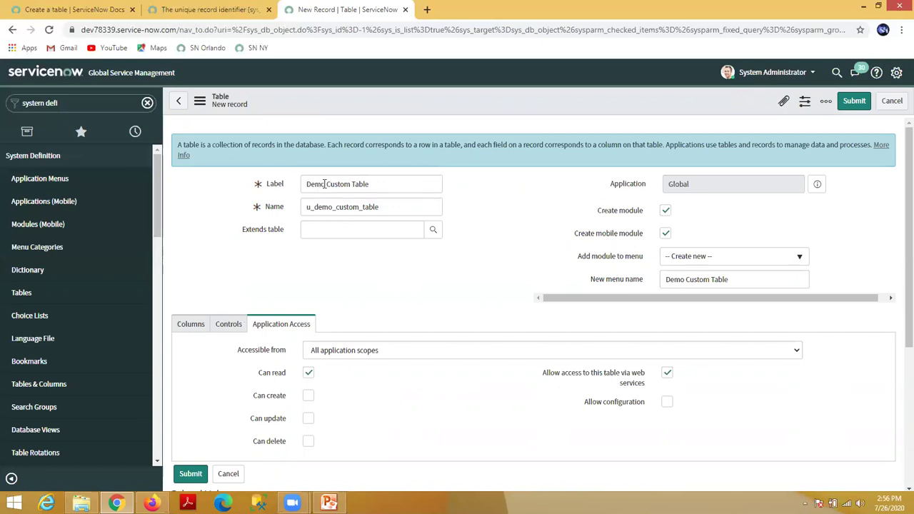
Step: Examine the new table's Name field, especially its prefix, and compare it with the Label and Extends table fields
click(370, 184)
drag(384, 206, 313, 213)
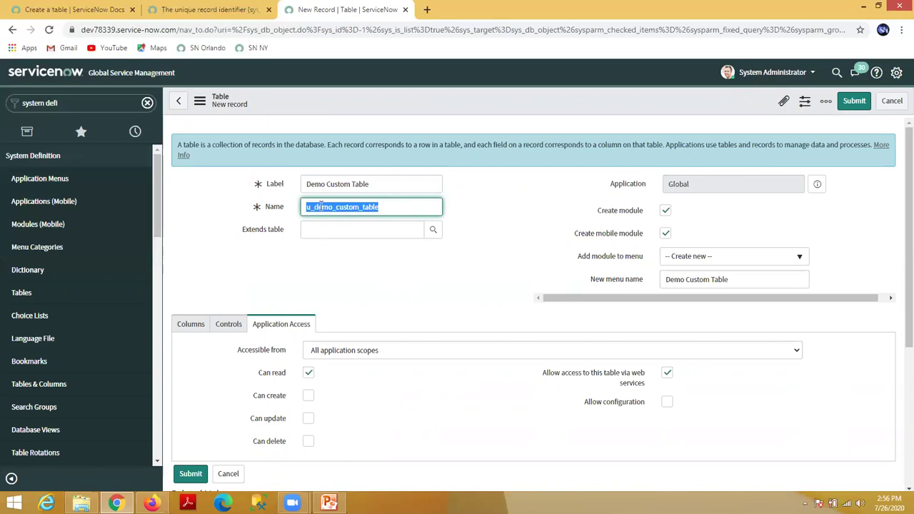
click(321, 204)
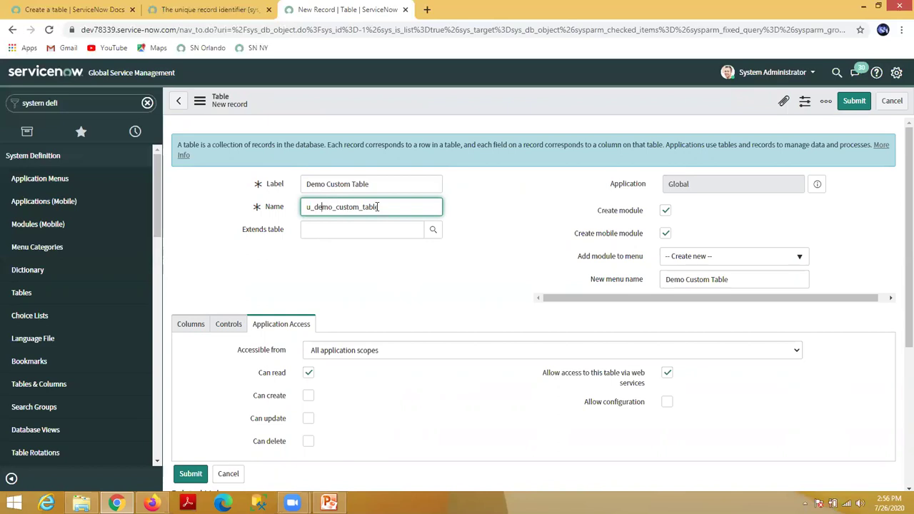
drag(379, 207, 304, 207)
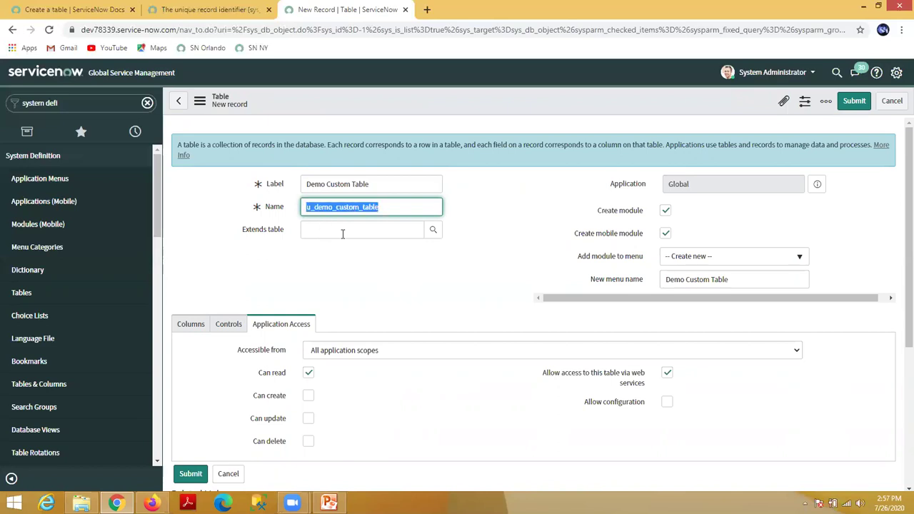
click(316, 206)
drag(315, 206, 305, 207)
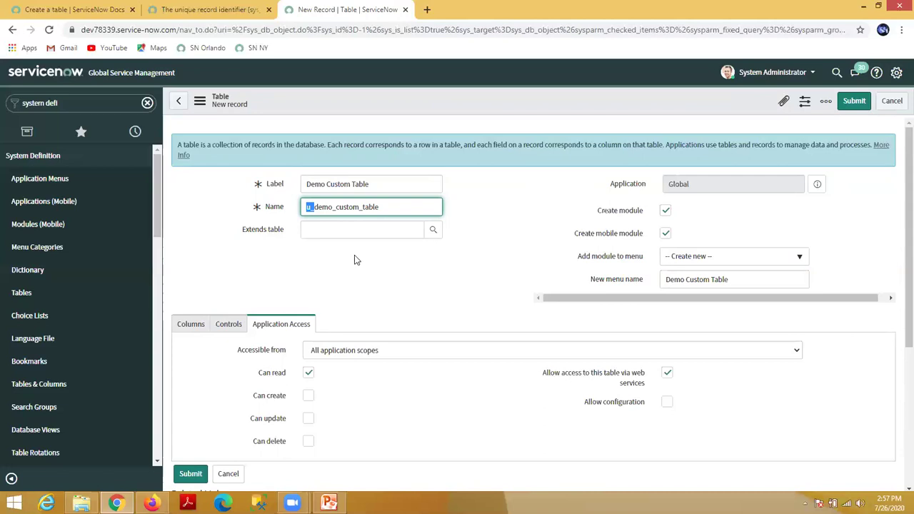
click(353, 258)
drag(314, 206, 306, 207)
click(381, 208)
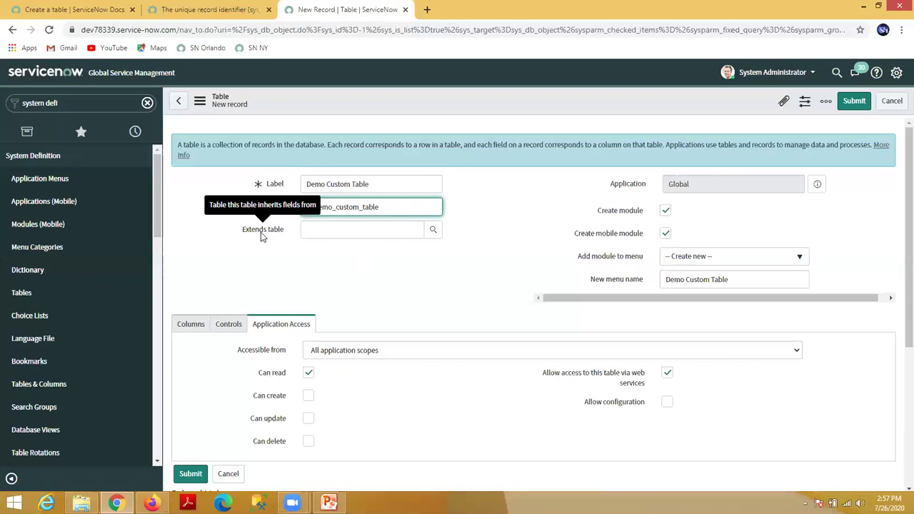
click(352, 229)
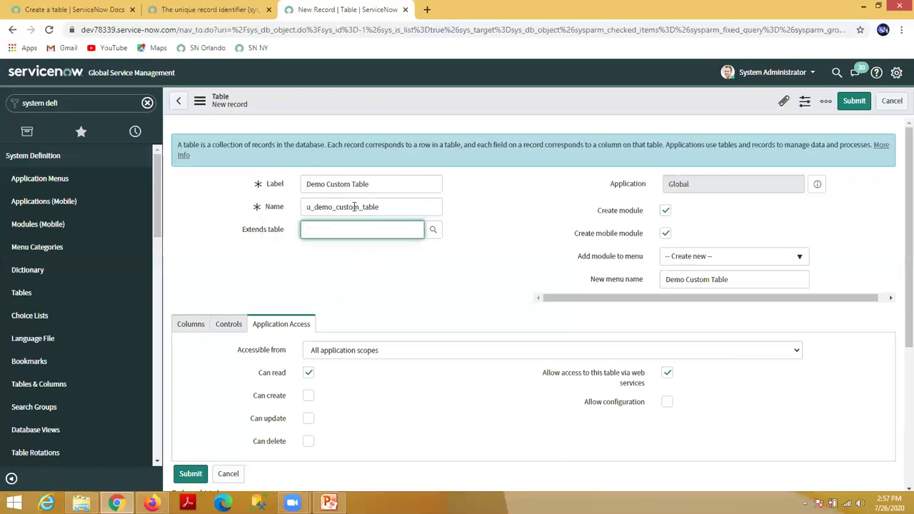
click(353, 207)
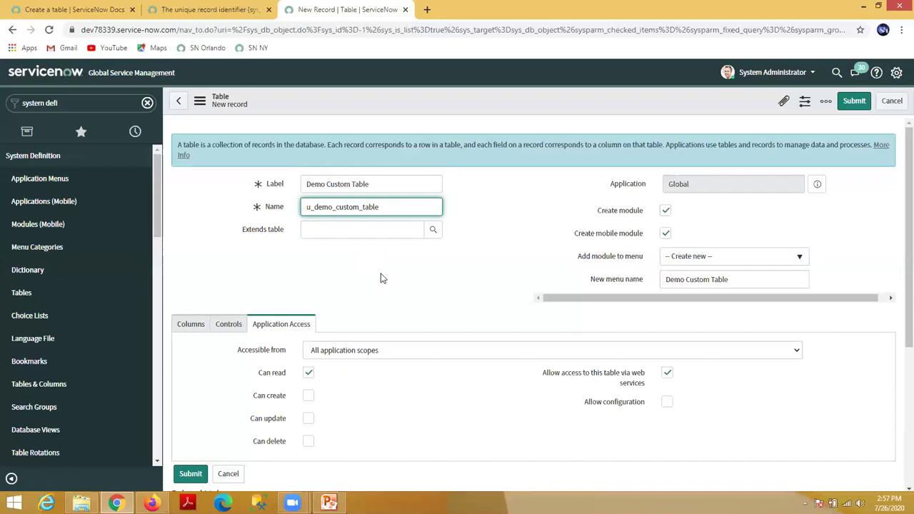
Step: Try Task as the table to extend and clear the Extends table field again
click(365, 233)
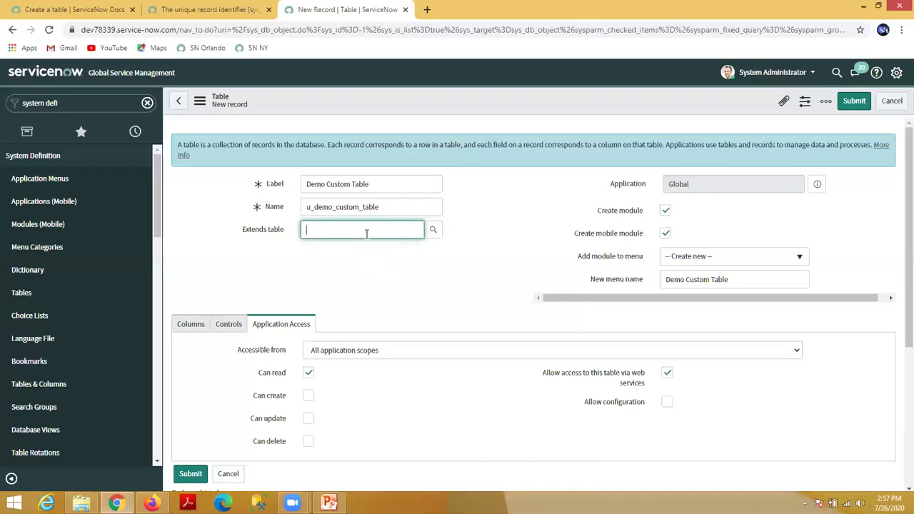
text(task)
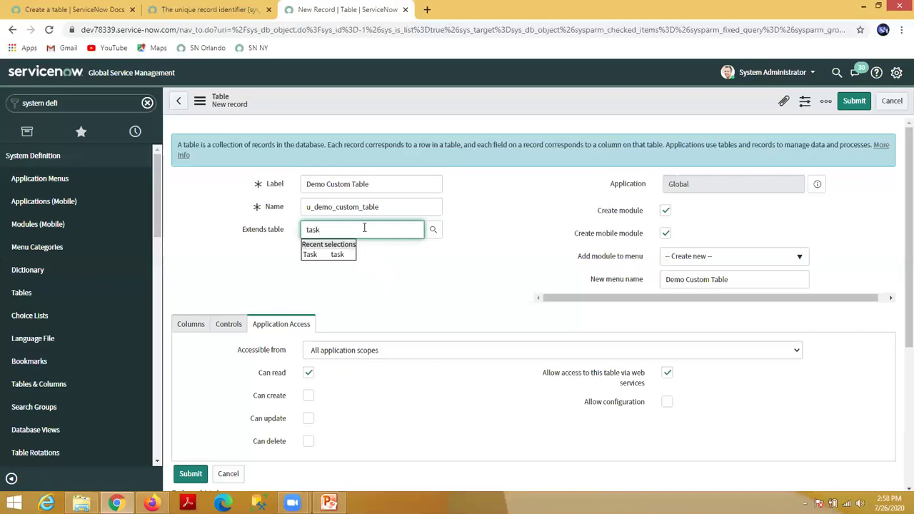
click(327, 255)
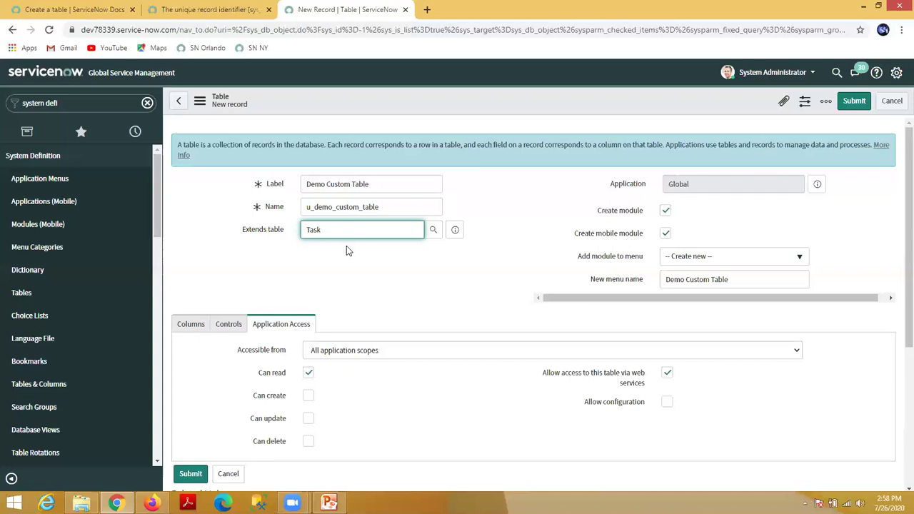
key(BackSpace)
key(BackSpace)
key(BackSpace)
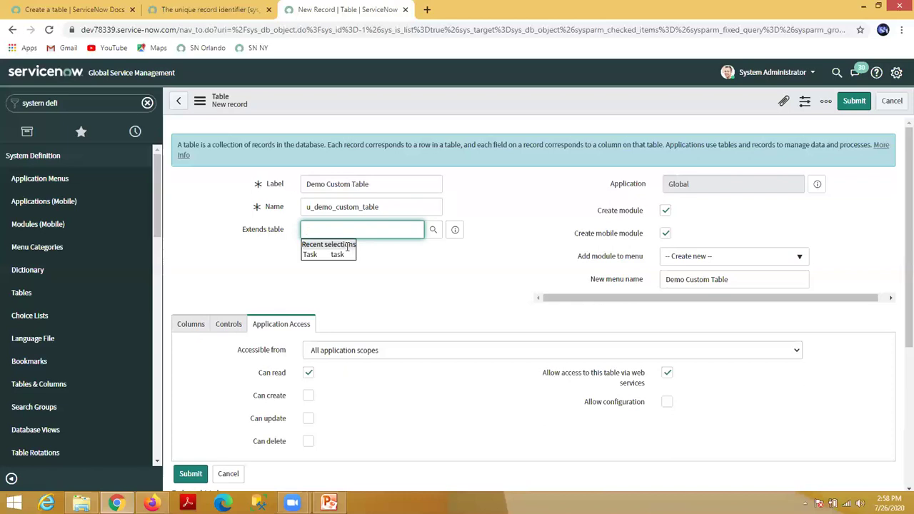
click(406, 256)
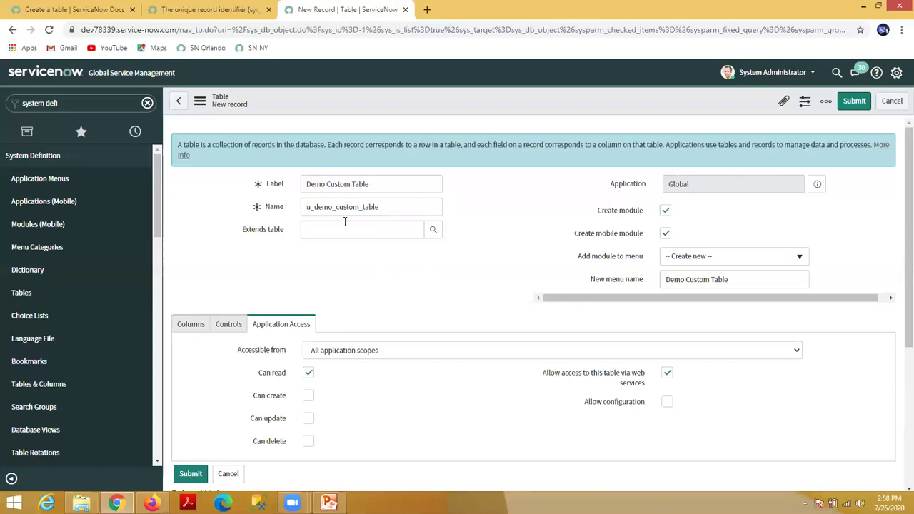
Step: Check the Extends table and Application fields on the new table form
click(337, 234)
click(414, 278)
double_click(690, 187)
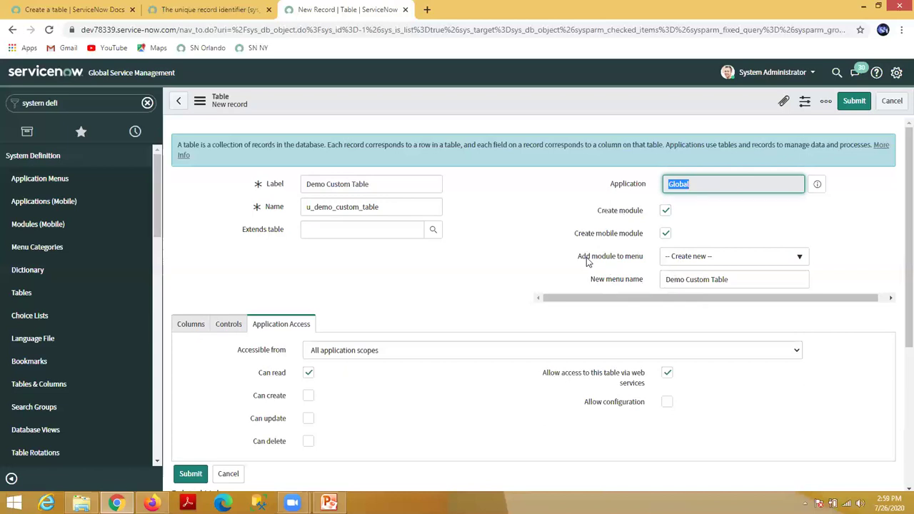
Step: Search the navigator for "user ad" and open the Users list of User Administration in a new browser tab
click(70, 103)
text(user ad)
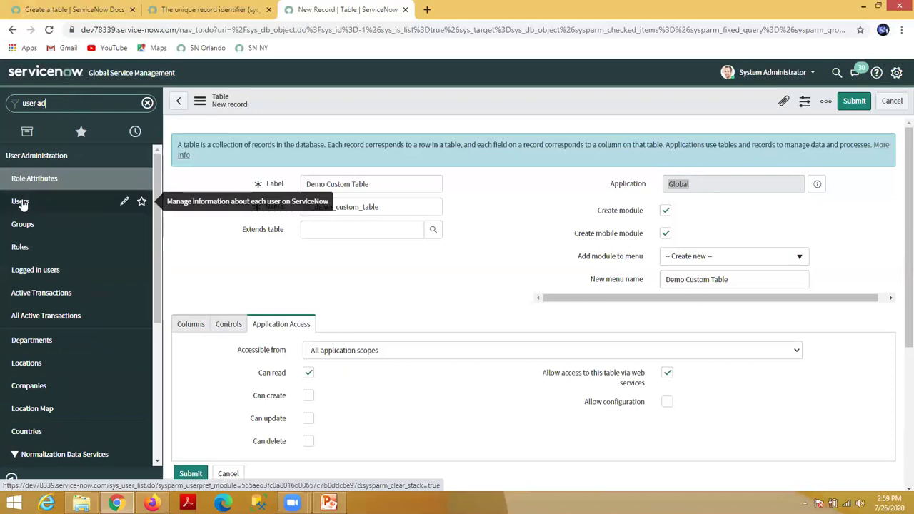
middle_click(22, 204)
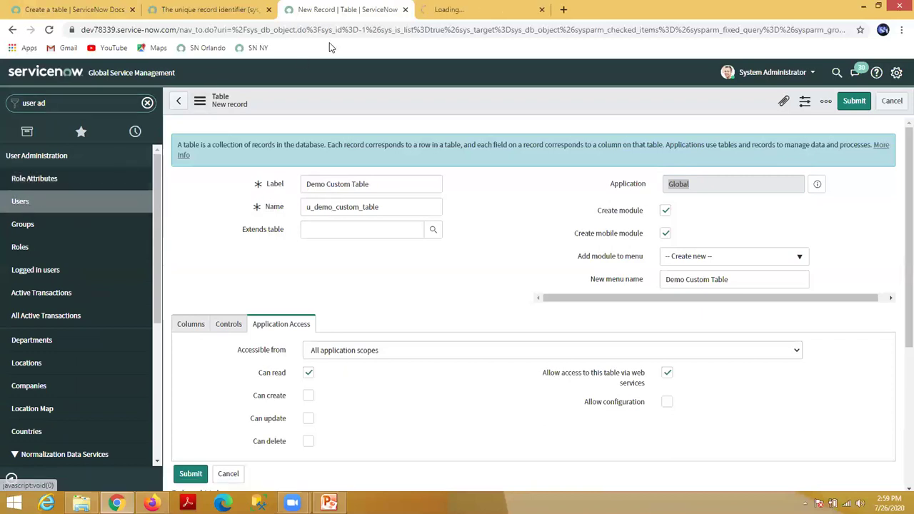
key(ctrl+Tab)
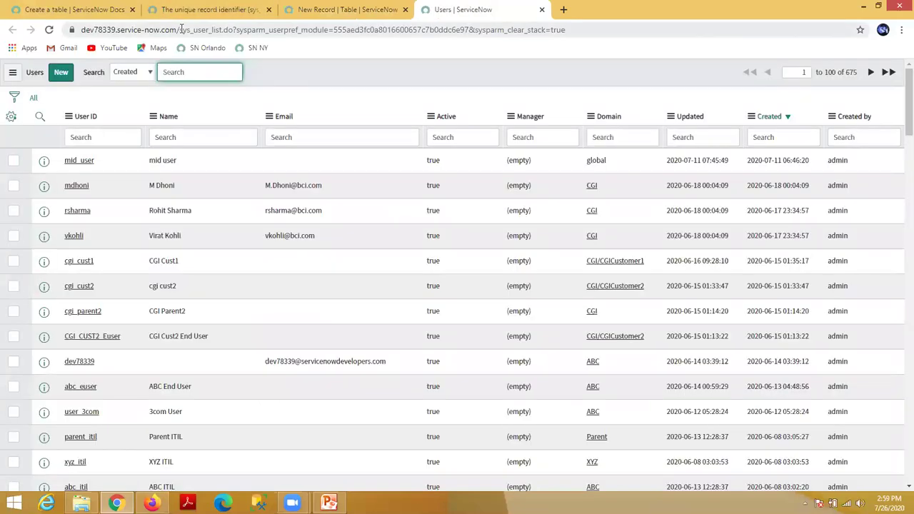
Step: Check the table name sys_user in the Users list address and return to the new table form
drag(181, 30, 213, 31)
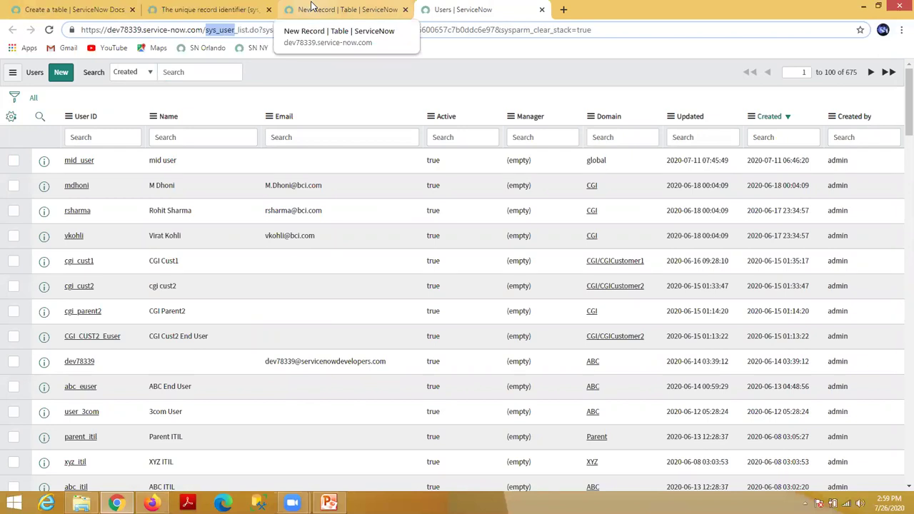
click(311, 7)
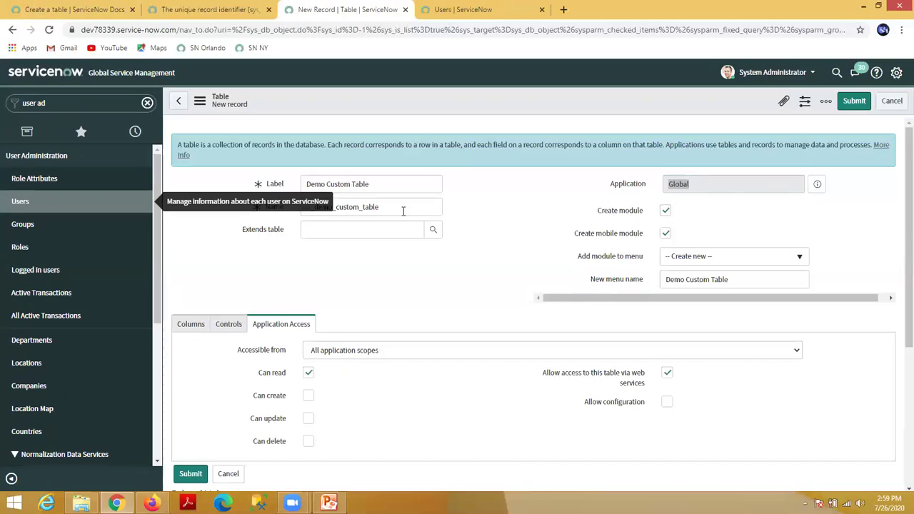
Step: Try turning Create module off and on again, and check the New menu name field
click(665, 211)
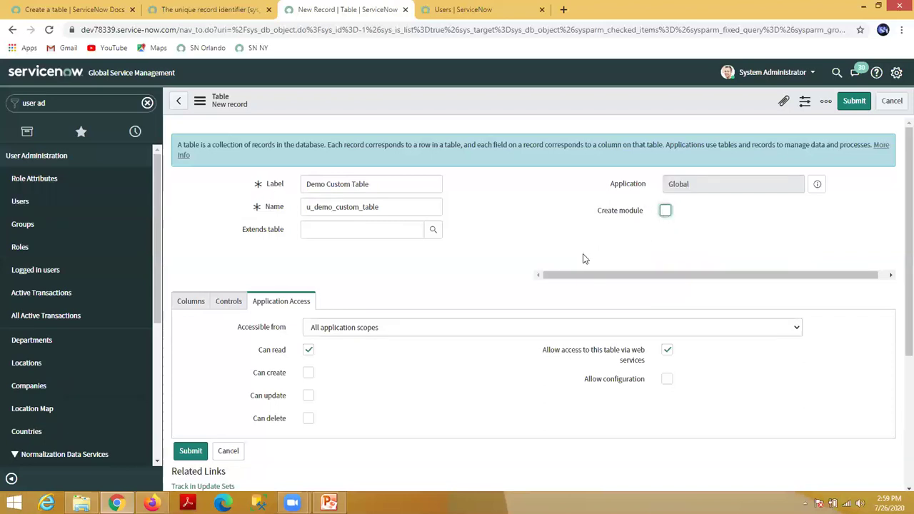
click(665, 211)
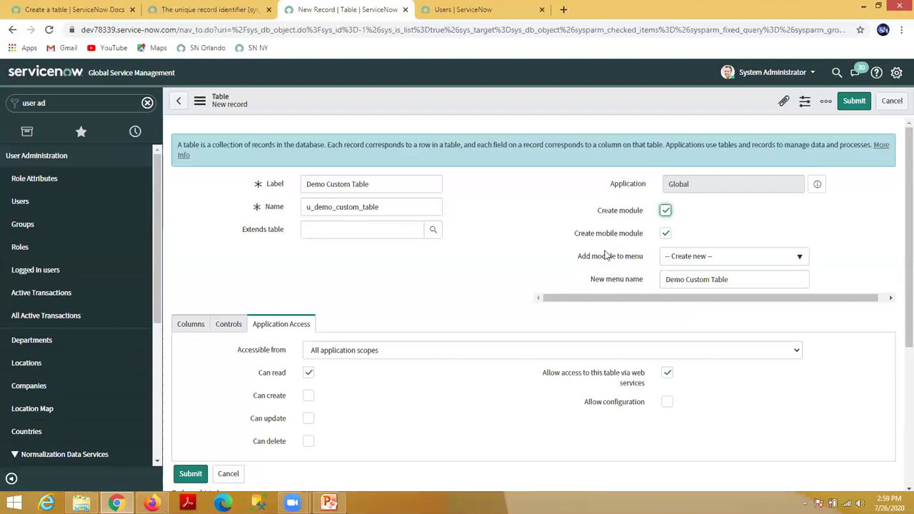
click(665, 234)
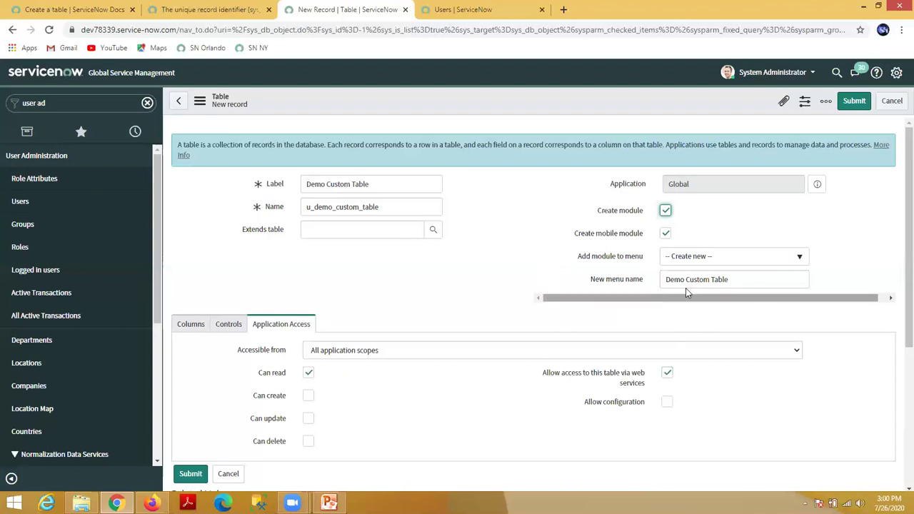
drag(729, 278, 663, 279)
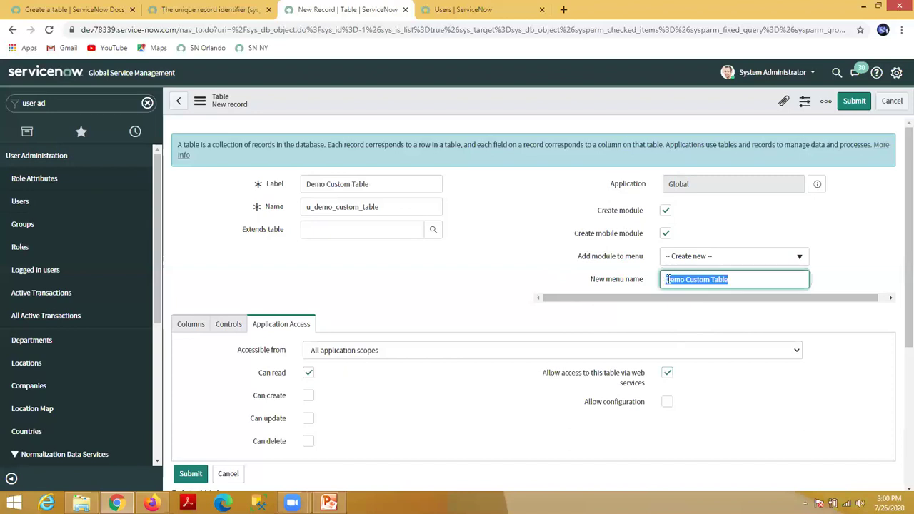
click(684, 279)
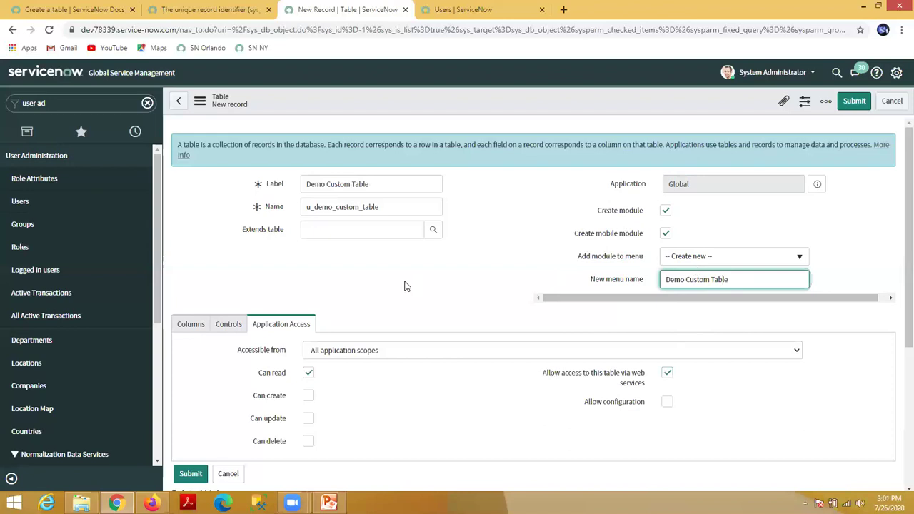
Step: Add a new row labelled name to the table's columns
scroll(404, 288, down, 1)
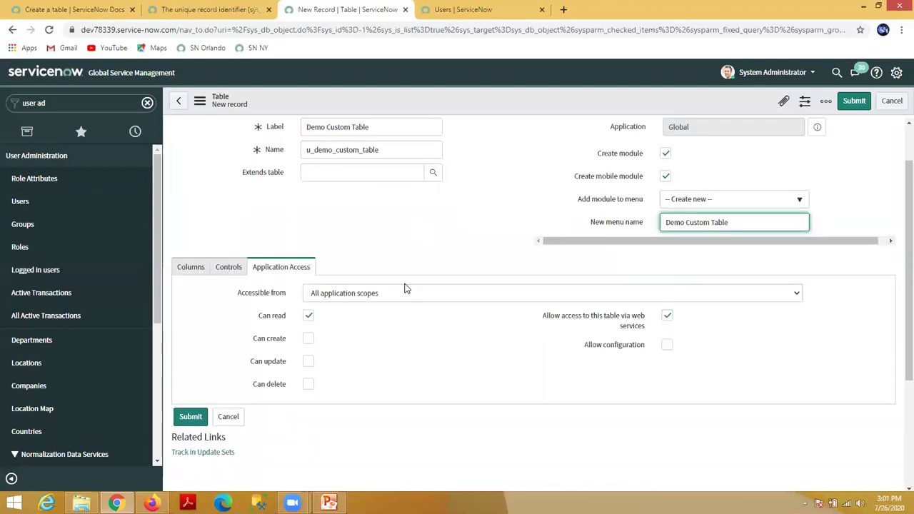
scroll(404, 287, down, 1)
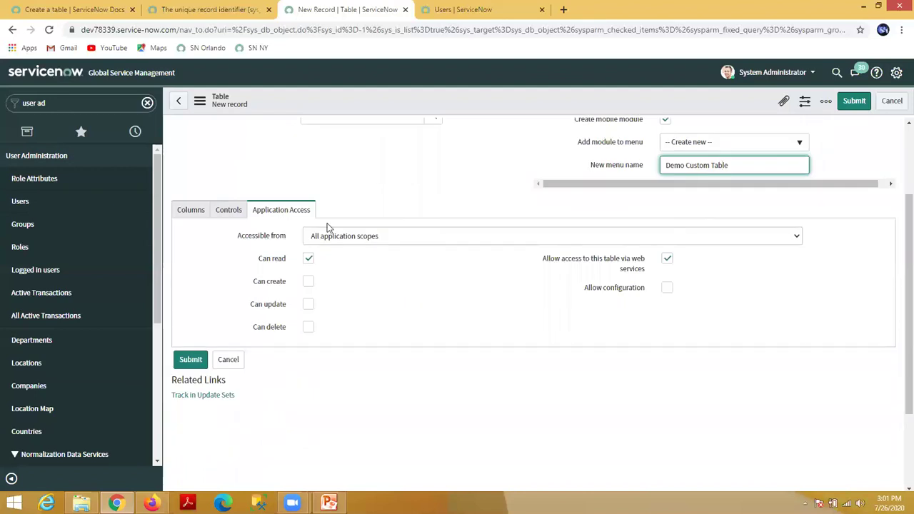
click(194, 210)
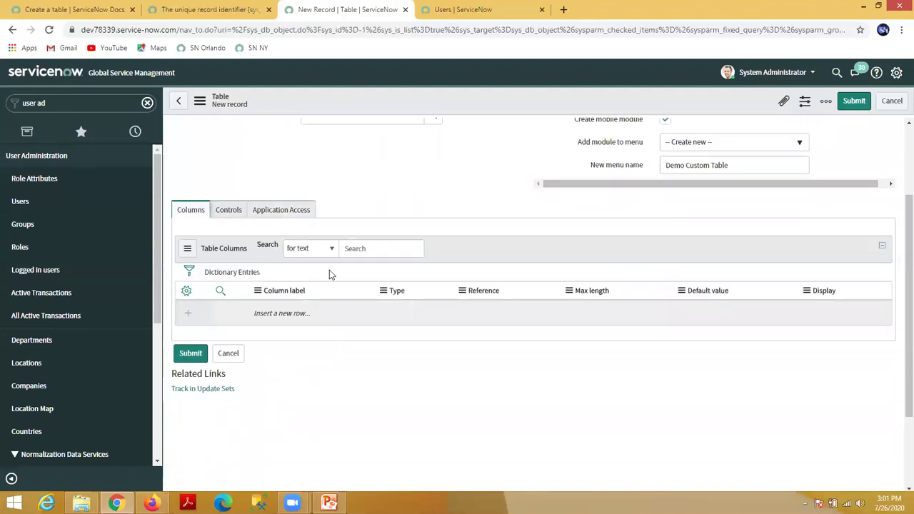
click(287, 321)
double_click(286, 315)
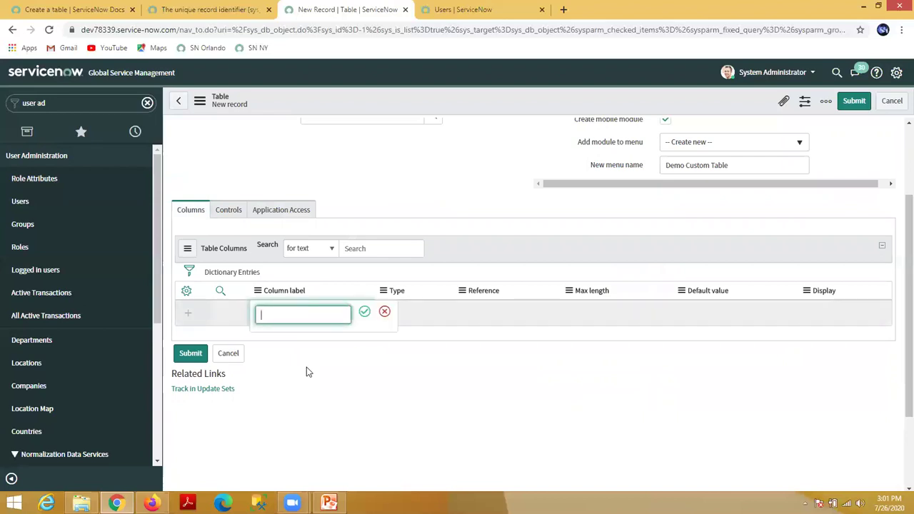
text(name)
click(364, 315)
Step: Set the name column's type to String and its max length to 100
click(400, 315)
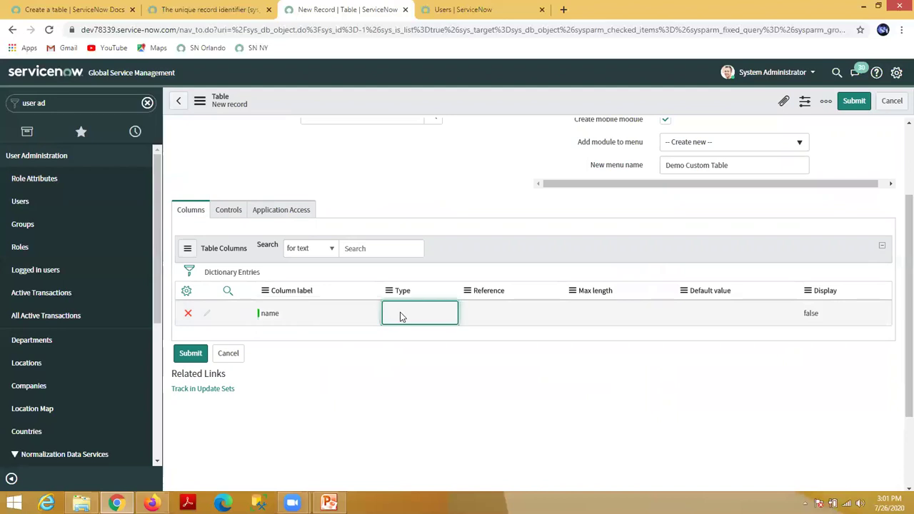
click(400, 315)
text(str)
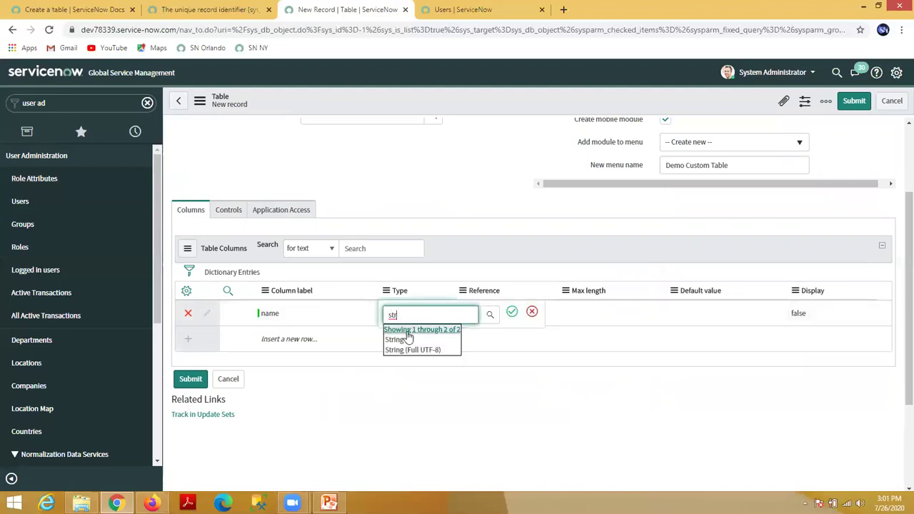
click(395, 340)
click(512, 312)
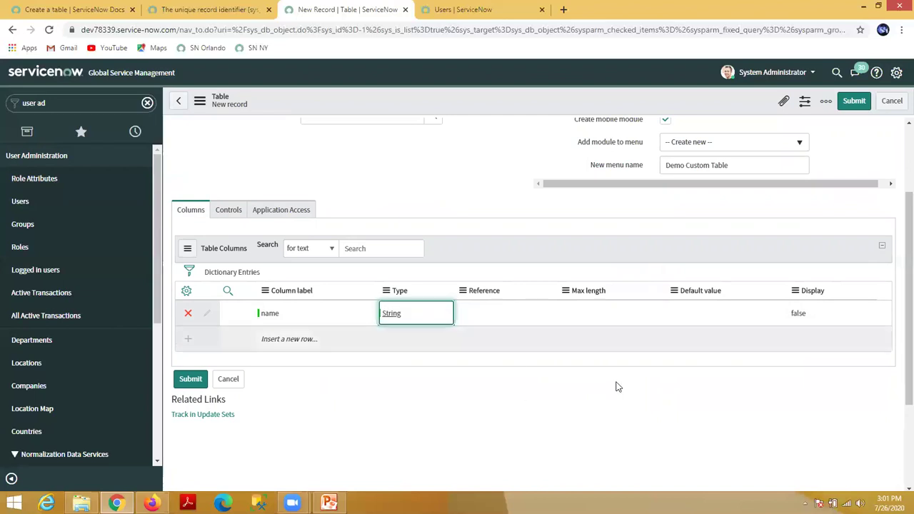
double_click(583, 309)
text(100)
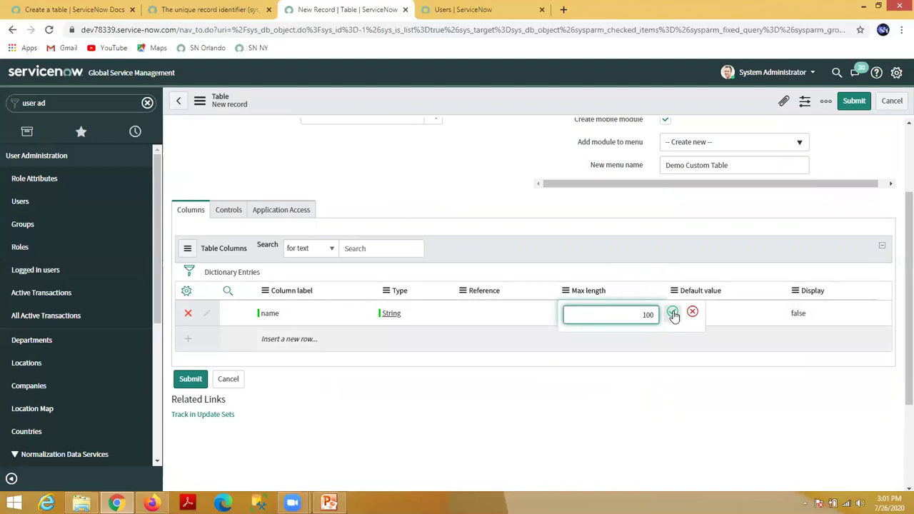
click(672, 312)
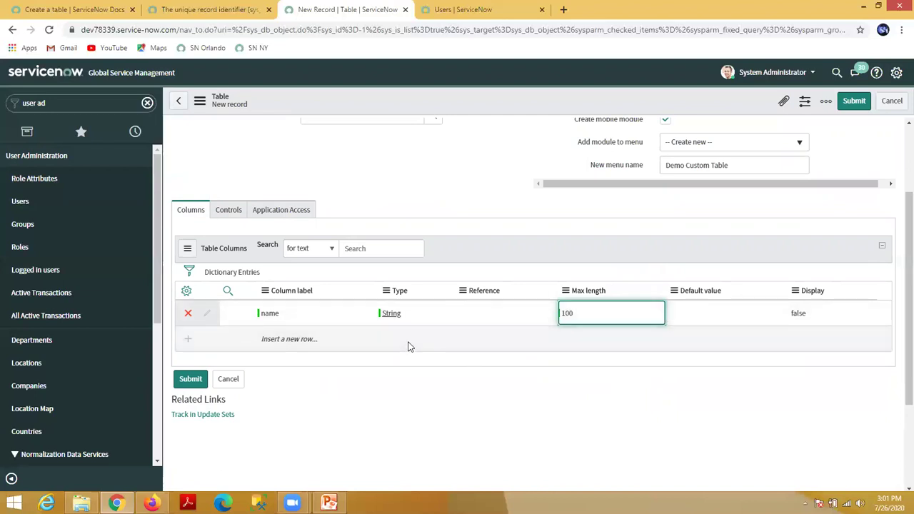
Step: Examine the new table's Controls settings, including Extensible, Auto-number, Create access controls and User role
scroll(320, 361, up, 1)
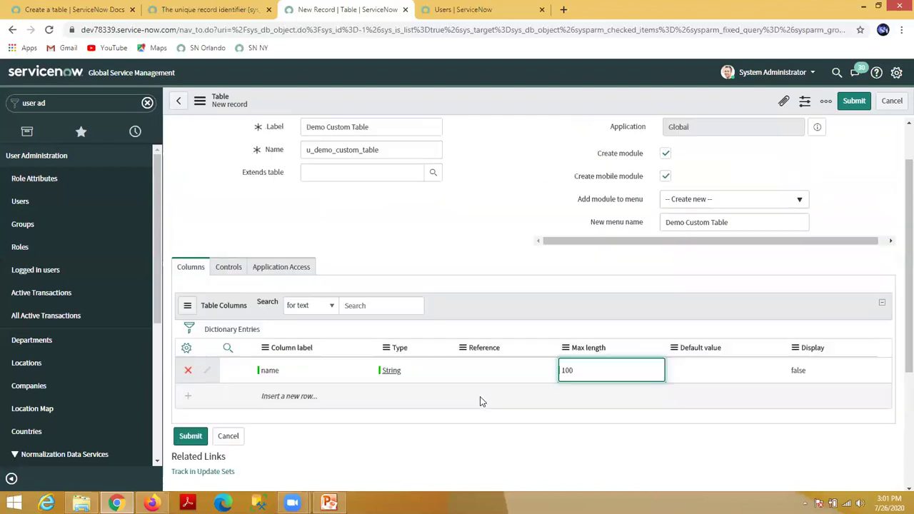
click(234, 271)
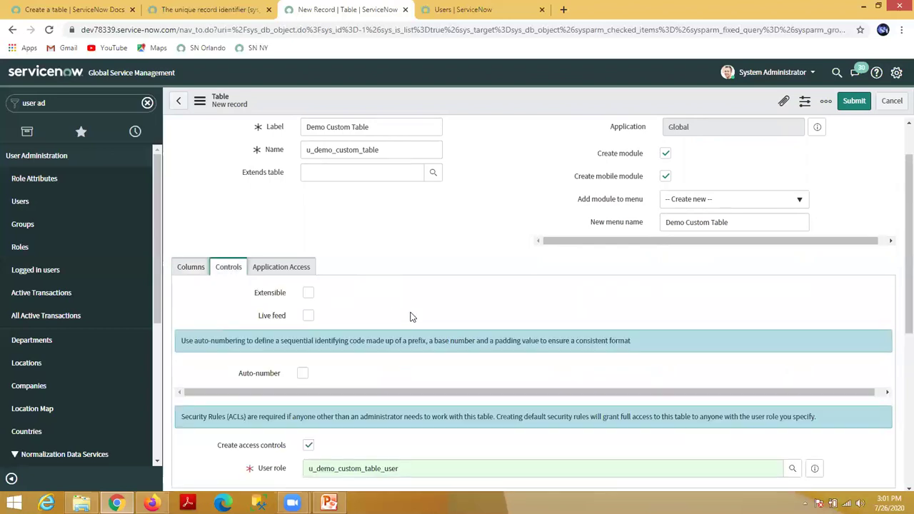
scroll(410, 316, down, 1)
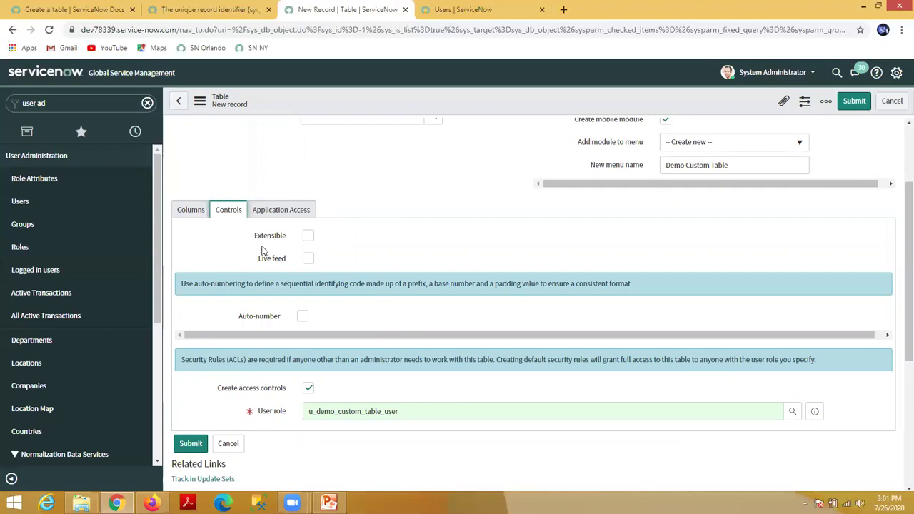
scroll(268, 285, down, 2)
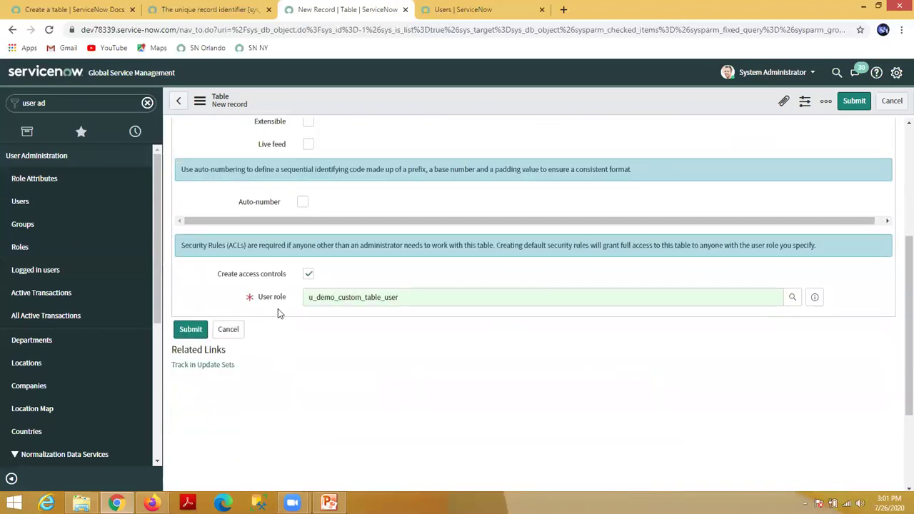
scroll(278, 309, up, 2)
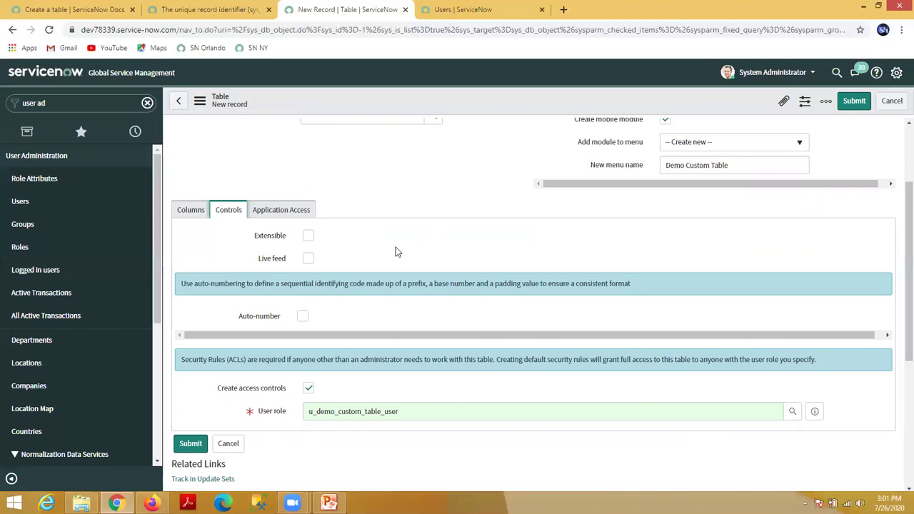
scroll(398, 254, up, 2)
Step: Try making the table Extensible and turn the option off again
click(309, 350)
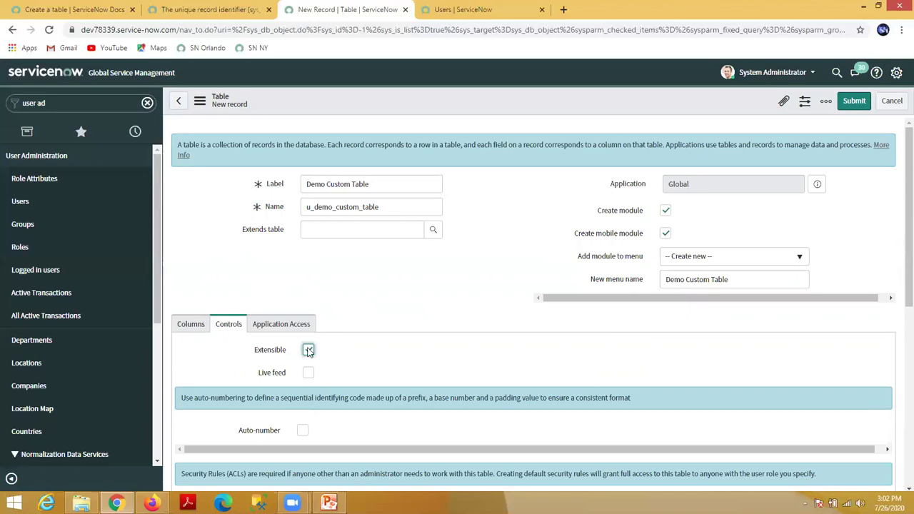
scroll(324, 347, down, 1)
click(309, 292)
Step: Enable Auto-number for the table and enter DEM as the prefix
scroll(396, 314, down, 2)
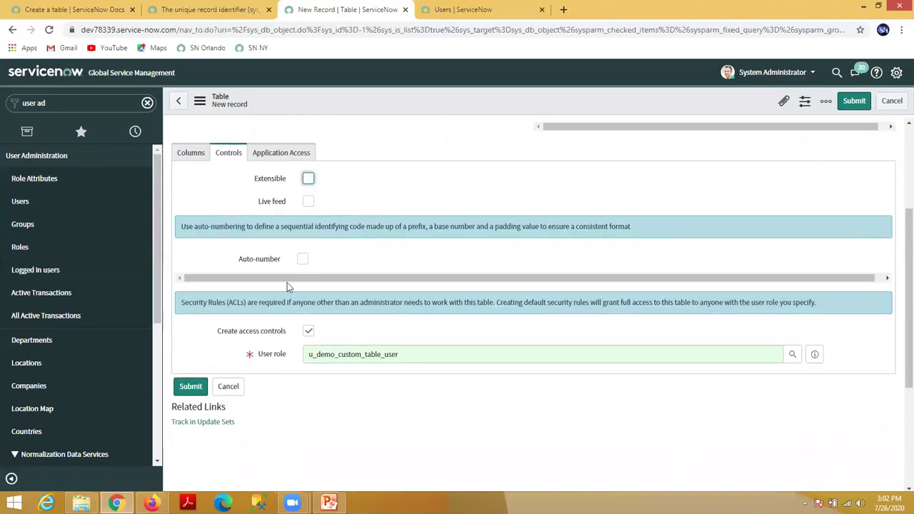
click(303, 260)
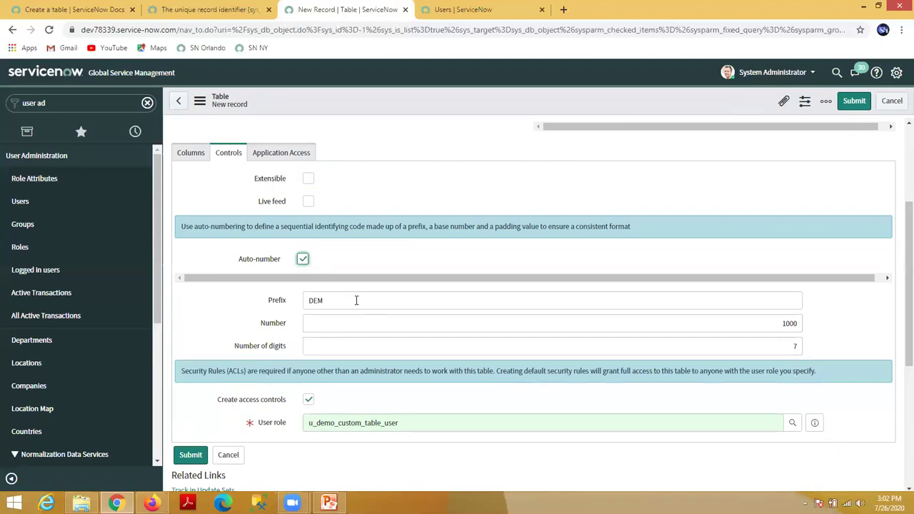
click(391, 309)
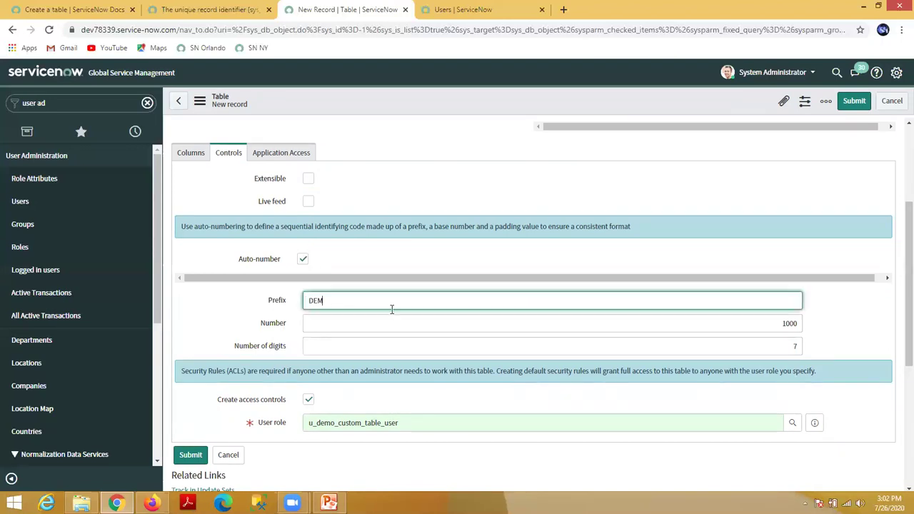
key(BackSpace)
key(BackSpace)
key(BackSpace)
text(de)
key(BackSpace)
key(BackSpace)
text(DEM)
Step: Set the auto-number starting Number to 0
scroll(650, 333, down, 1)
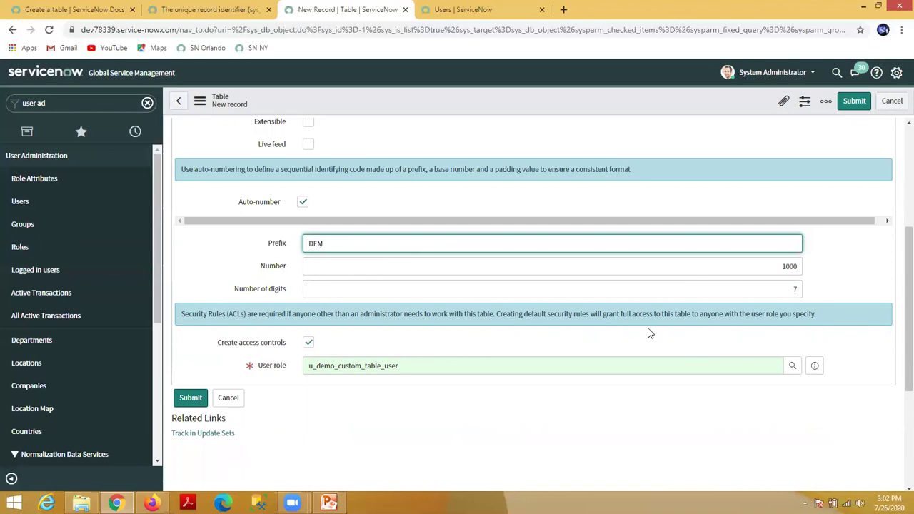
click(792, 288)
double_click(787, 266)
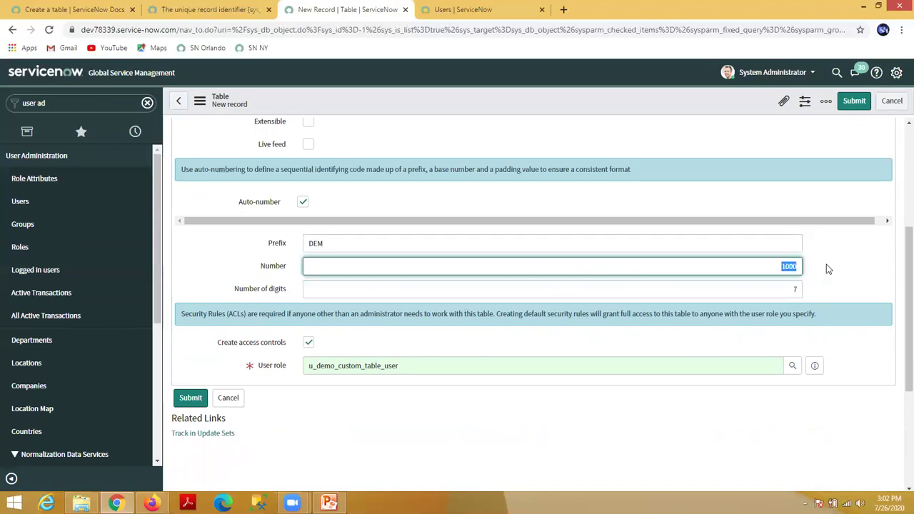
key(BackSpace)
text(0000)
key(BackSpace)
key(BackSpace)
key(BackSpace)
key(BackSpace)
click(810, 295)
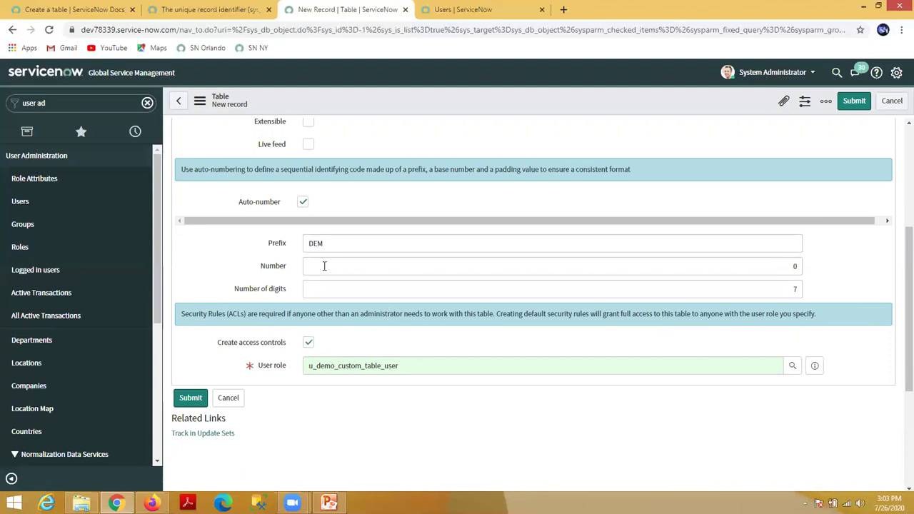
Step: Check the auto-number Prefix and the User role assigned for the table's access controls
click(304, 244)
double_click(304, 244)
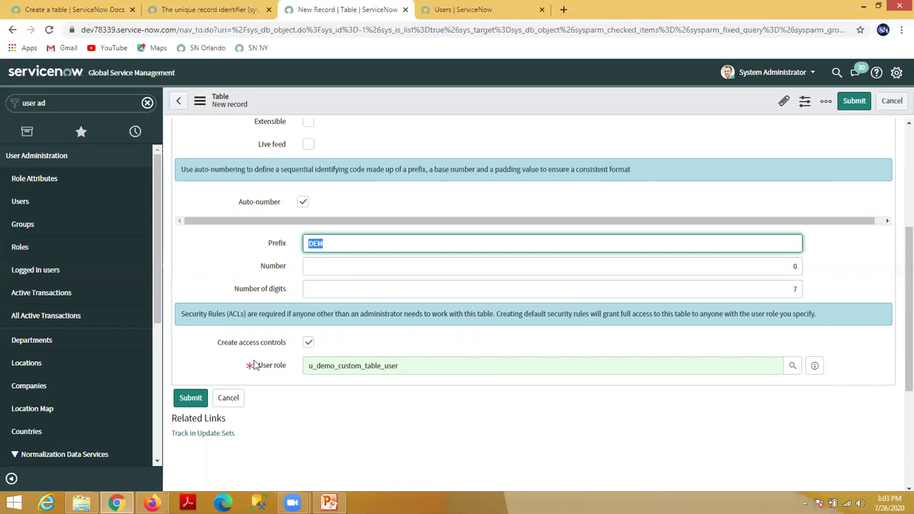
scroll(223, 325, down, 1)
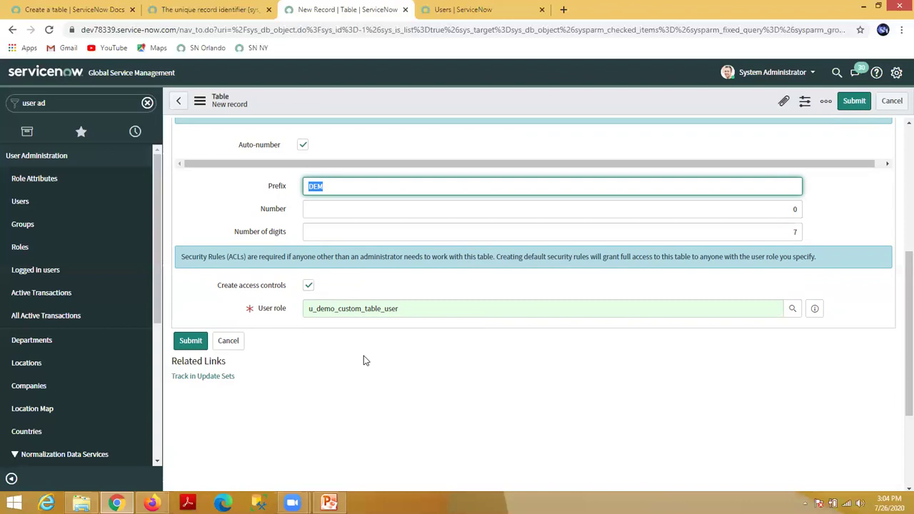
click(309, 308)
key(ctrl+a)
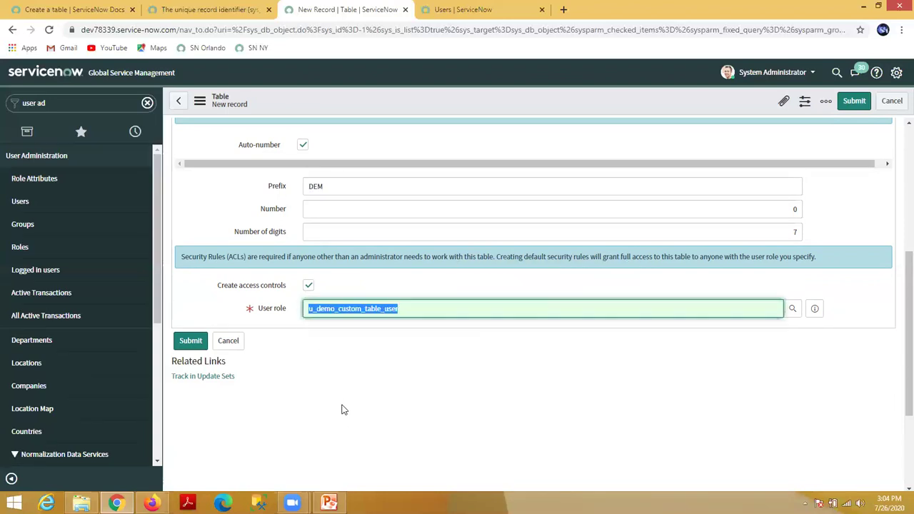
click(341, 308)
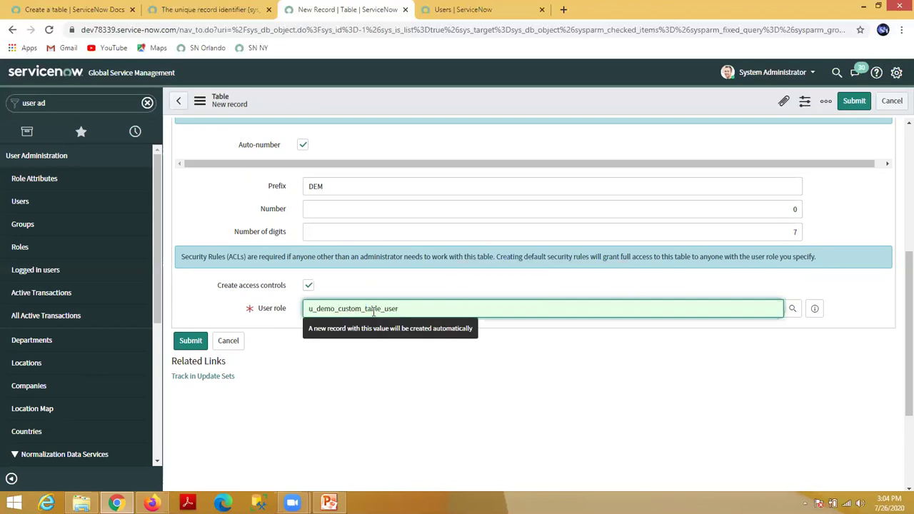
drag(400, 307, 295, 295)
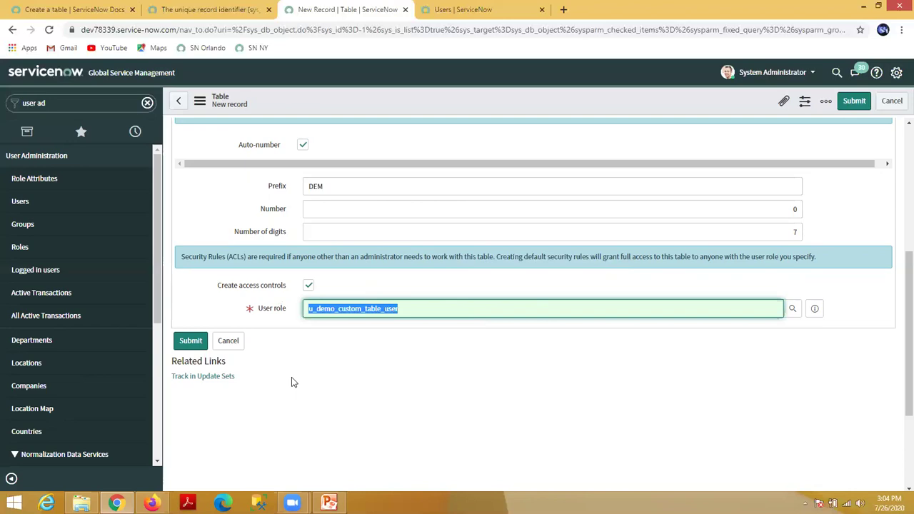
Step: Try turning Create access controls off and enable it again
click(308, 286)
scroll(327, 343, up, 1)
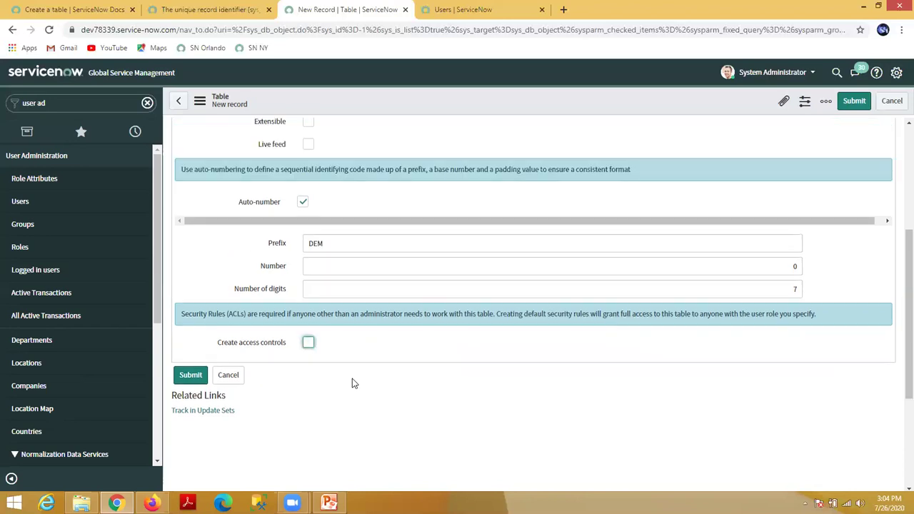
click(307, 343)
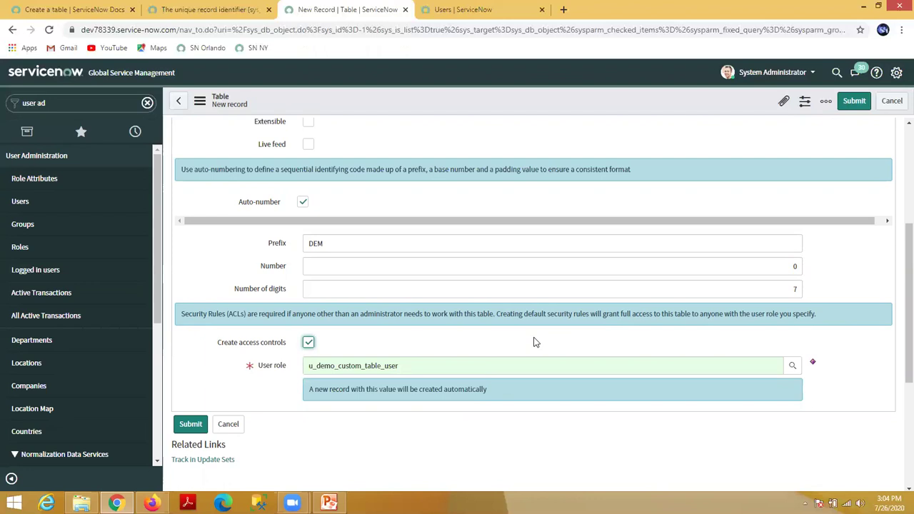
click(308, 342)
scroll(330, 346, down, 1)
scroll(322, 355, down, 1)
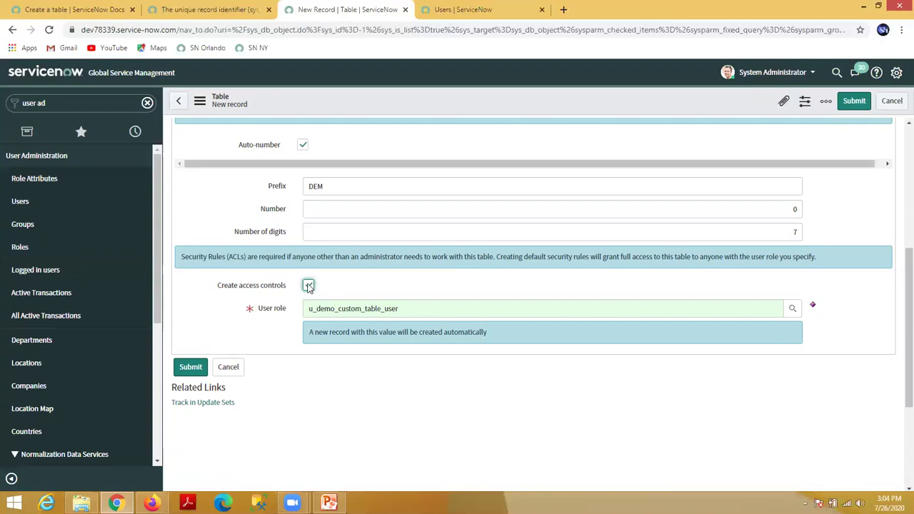
click(308, 286)
Step: Review the new table's Application Access settings and check its Application scope
scroll(318, 314, up, 3)
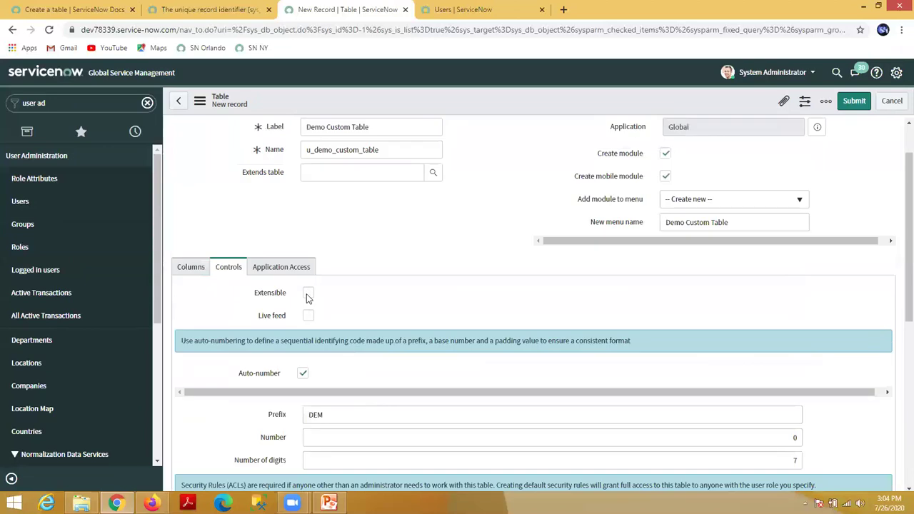
click(273, 267)
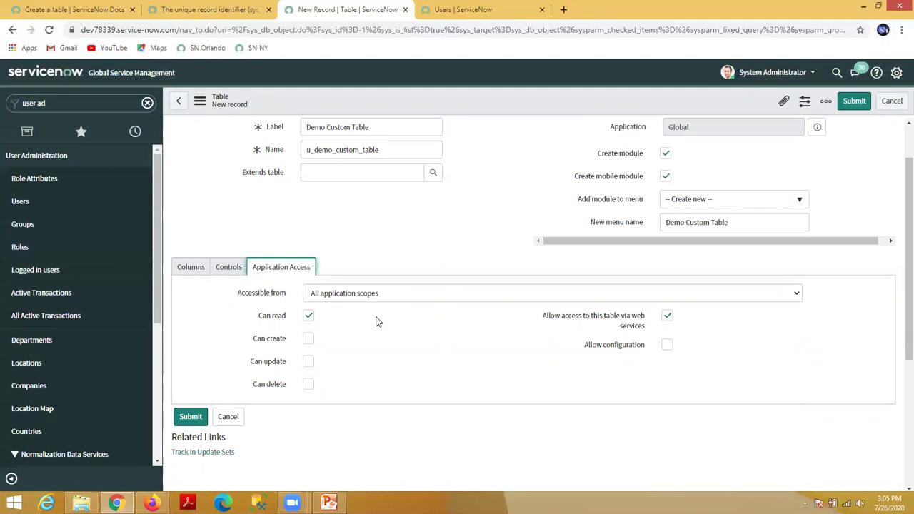
scroll(449, 280, up, 2)
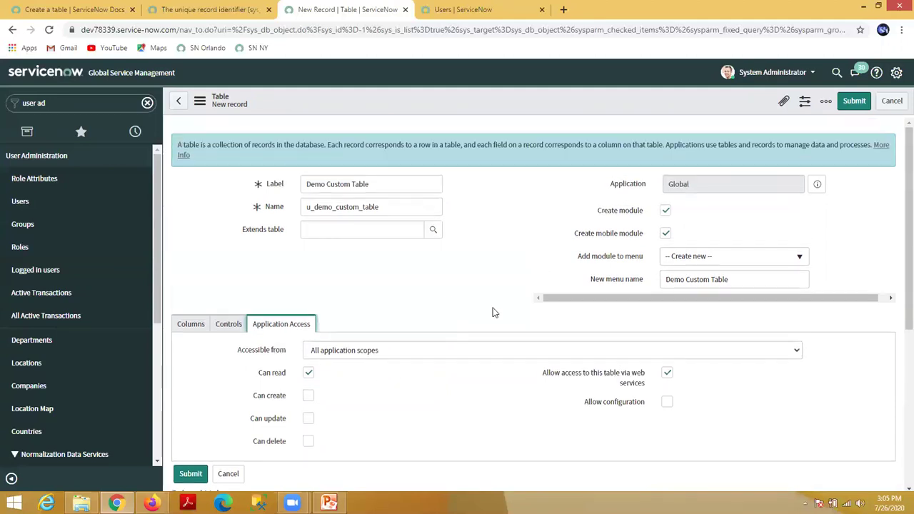
double_click(675, 182)
scroll(403, 318, down, 3)
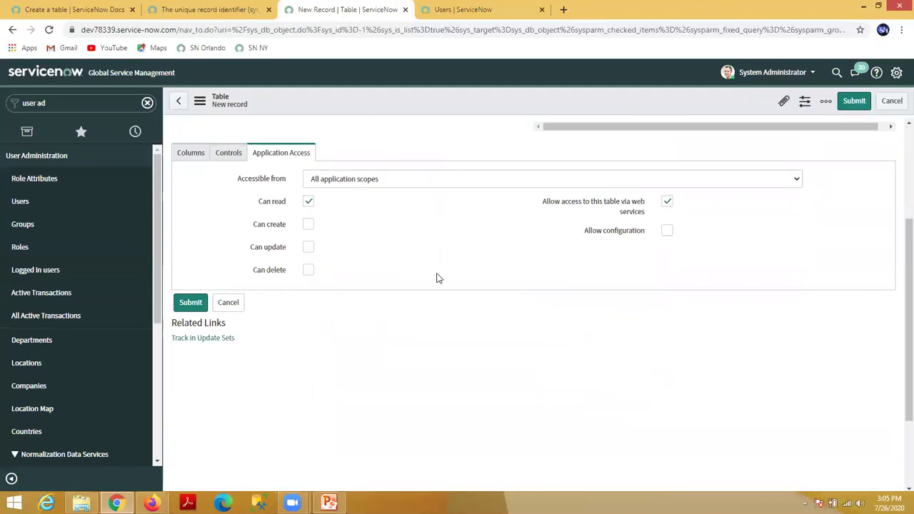
scroll(492, 291, up, 3)
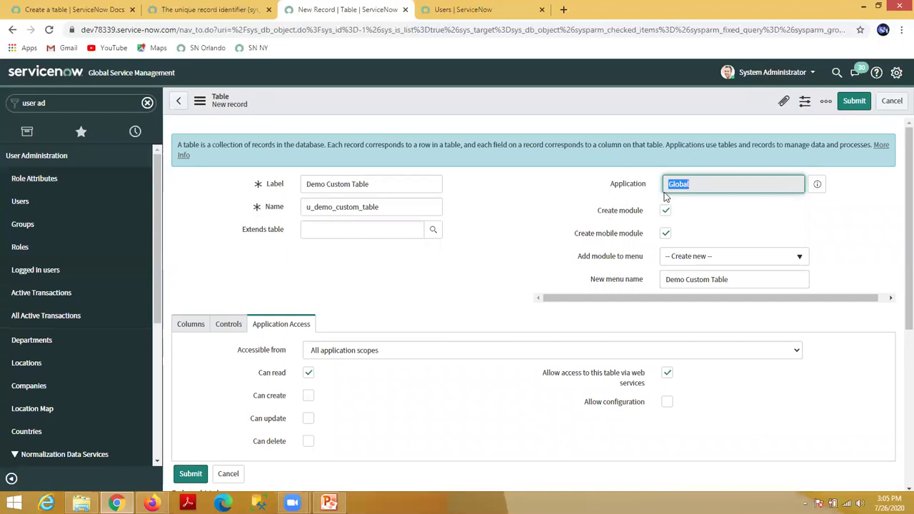
Step: Submit the new table record and reload the page to refresh the application navigator
click(853, 104)
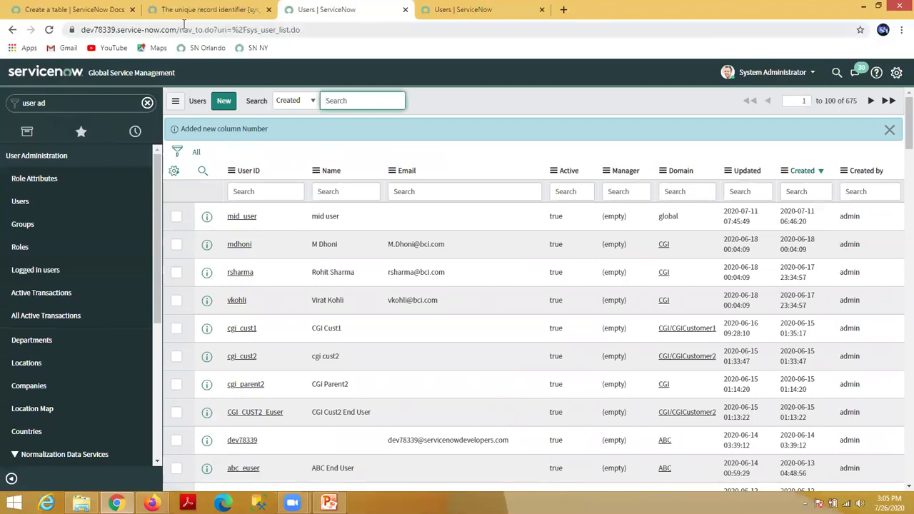
click(49, 29)
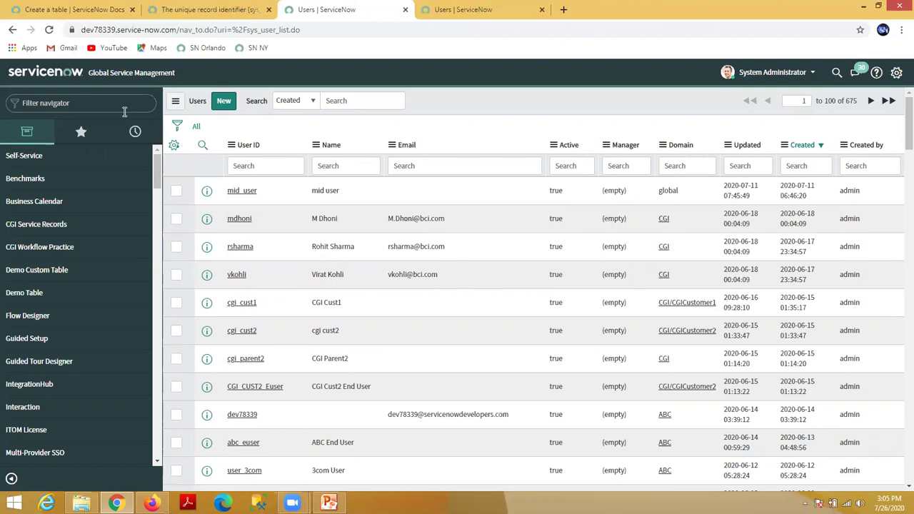
Step: Open the Demo Custom Tables list from the Demo Custom Table menu and start a new record
click(89, 102)
click(19, 274)
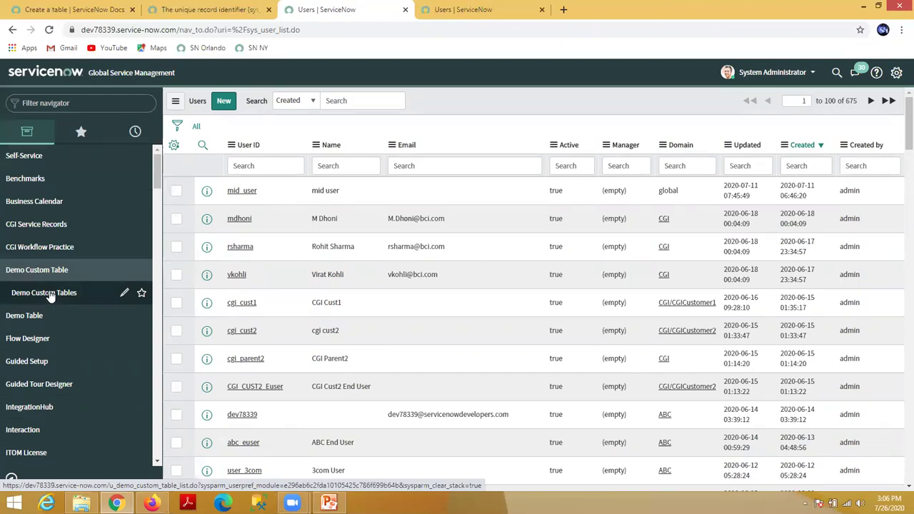
click(50, 294)
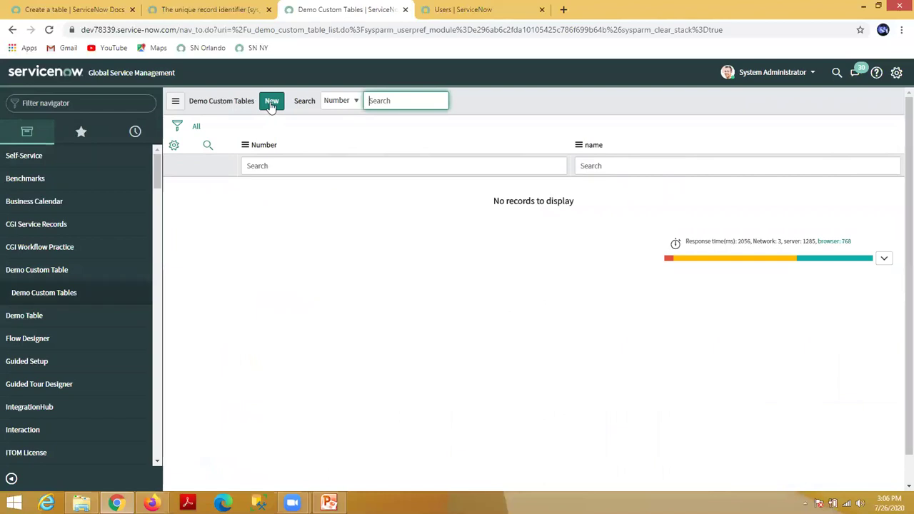
click(271, 103)
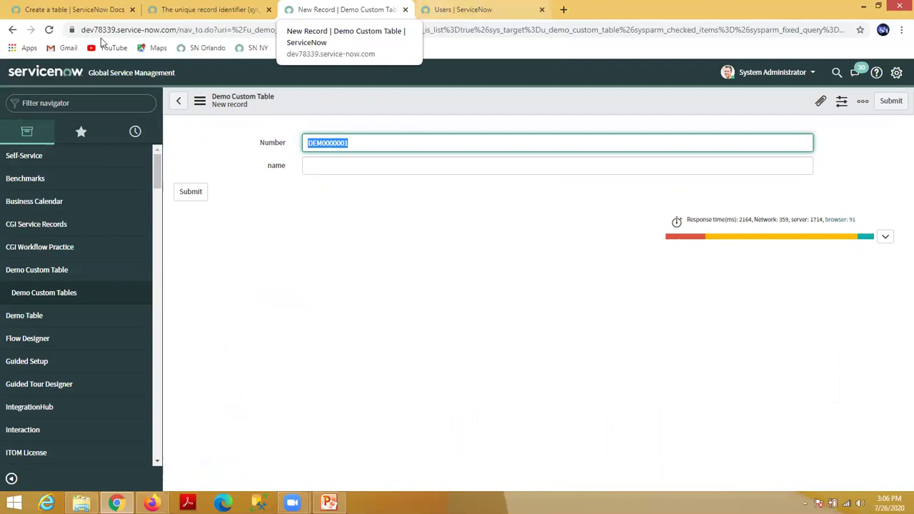
Step: Filter the navigator for "system de" and open the System Definition Tables list in a separate browser tab
click(64, 100)
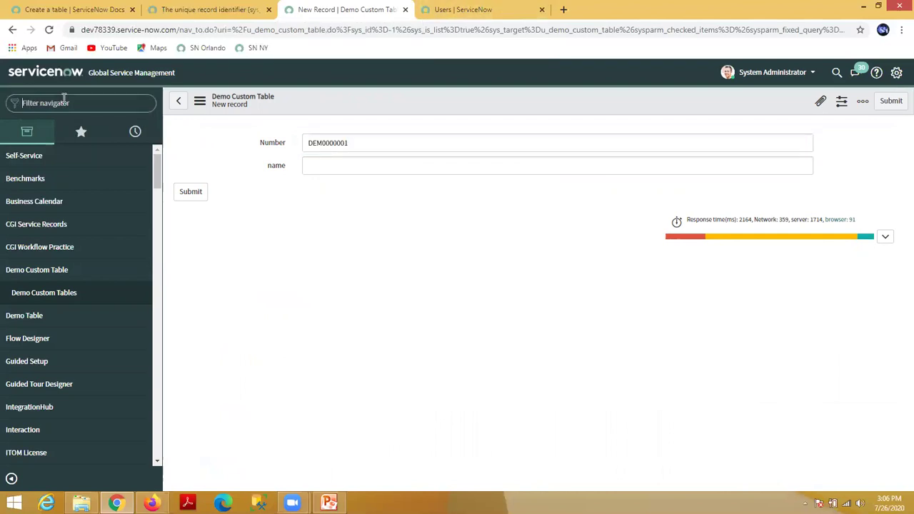
text(system de)
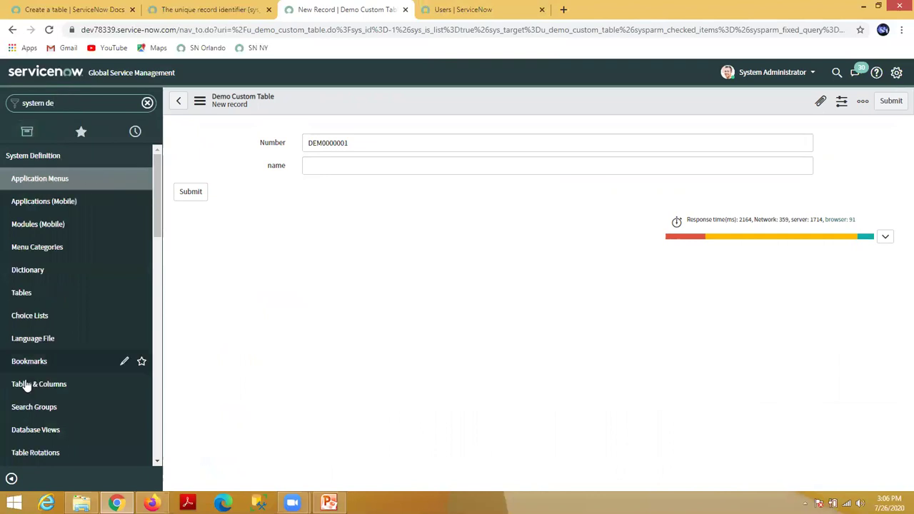
middle_click(11, 300)
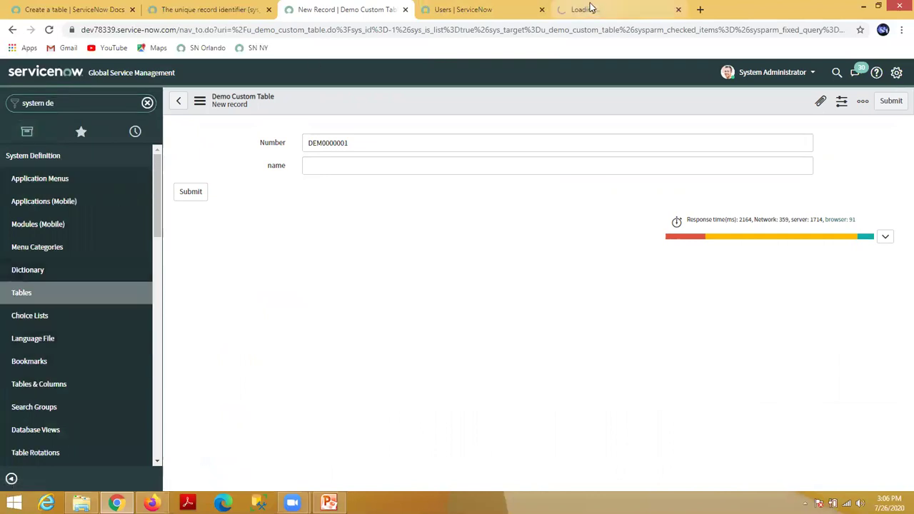
click(590, 8)
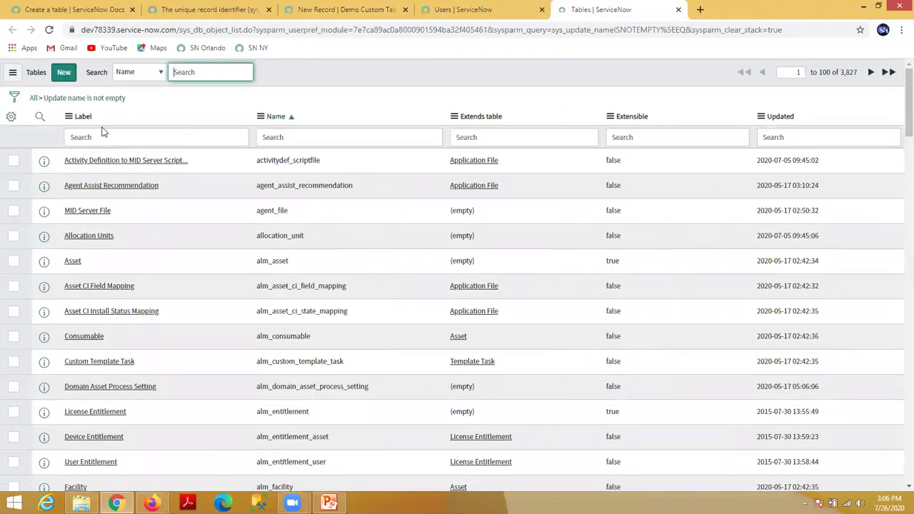
Step: Sort the Tables list by Updated in descending order and open the Demo Custom Table definition in a separate browser tab
click(781, 117)
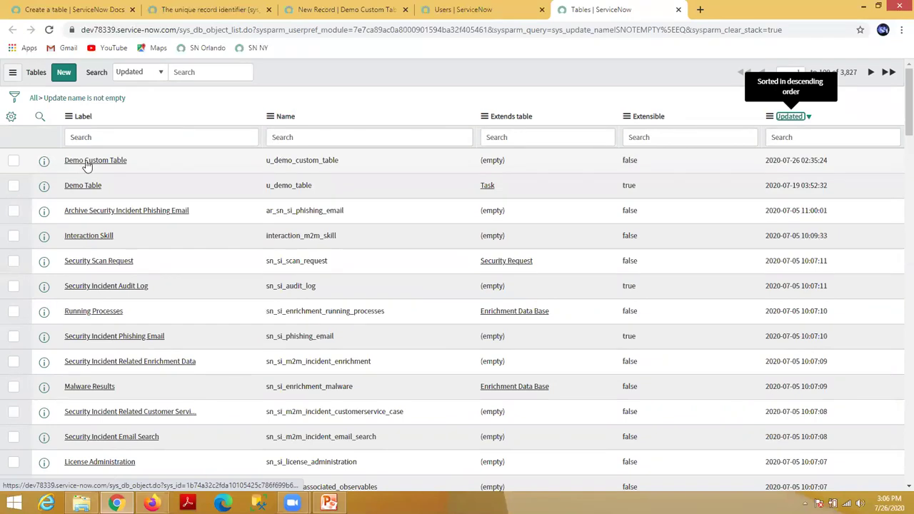
middle_click(84, 161)
click(717, 10)
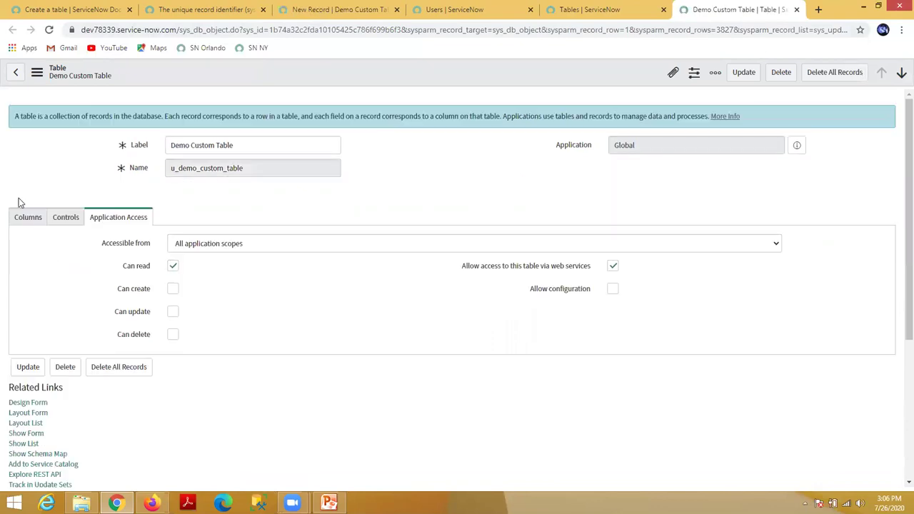
Step: Review the Demo Custom Table's column list and its auto-numbering controls
click(28, 219)
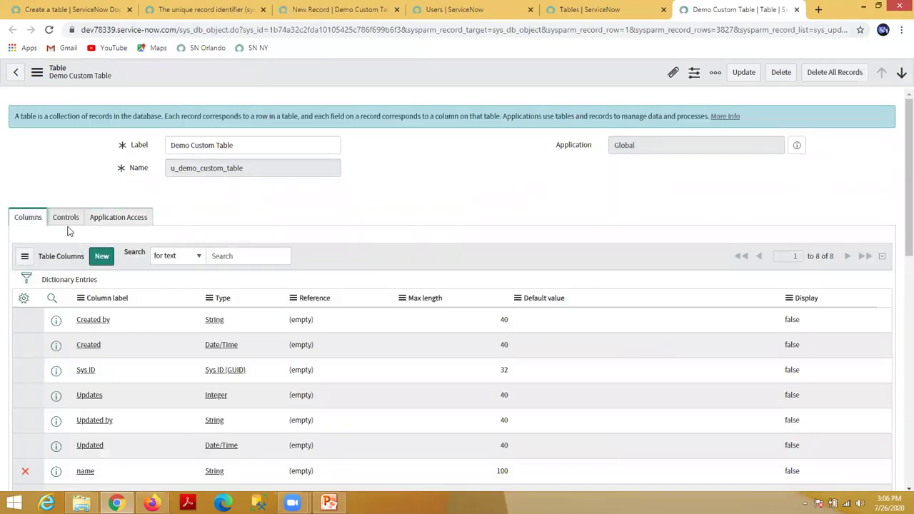
click(67, 218)
scroll(146, 278, down, 1)
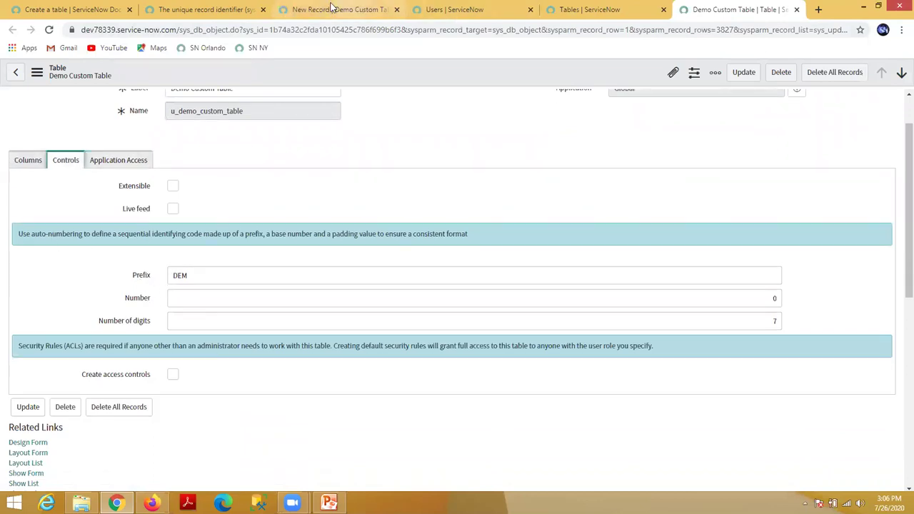
Step: Return to the new Demo Custom Table record and examine the prefix and digits of its Number value
click(330, 9)
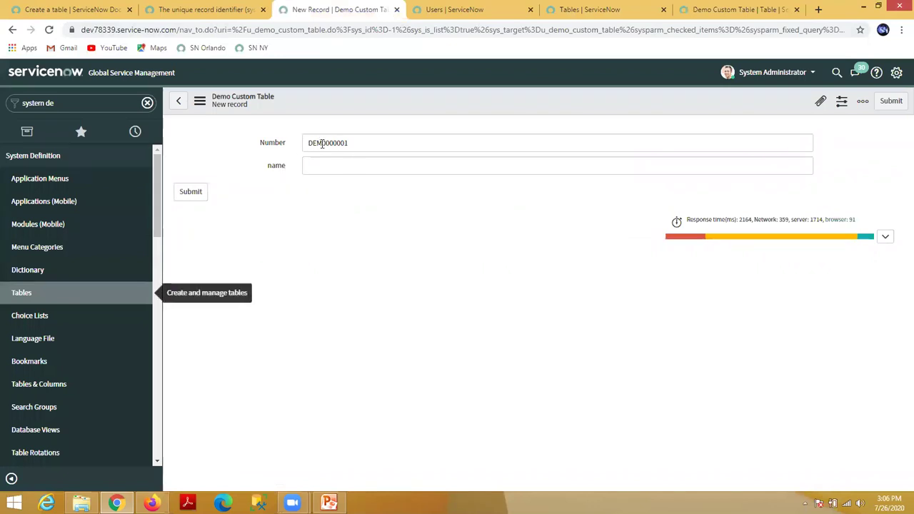
double_click(318, 143)
click(337, 143)
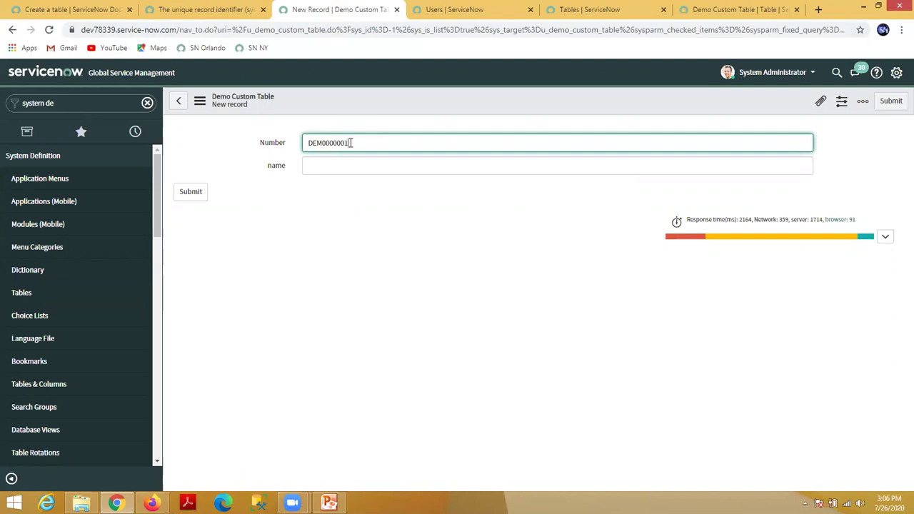
drag(322, 142, 352, 144)
double_click(314, 143)
Step: Check the Prefix, Number and Number of digits settings in the Demo Custom Table definition
click(454, 9)
click(600, 10)
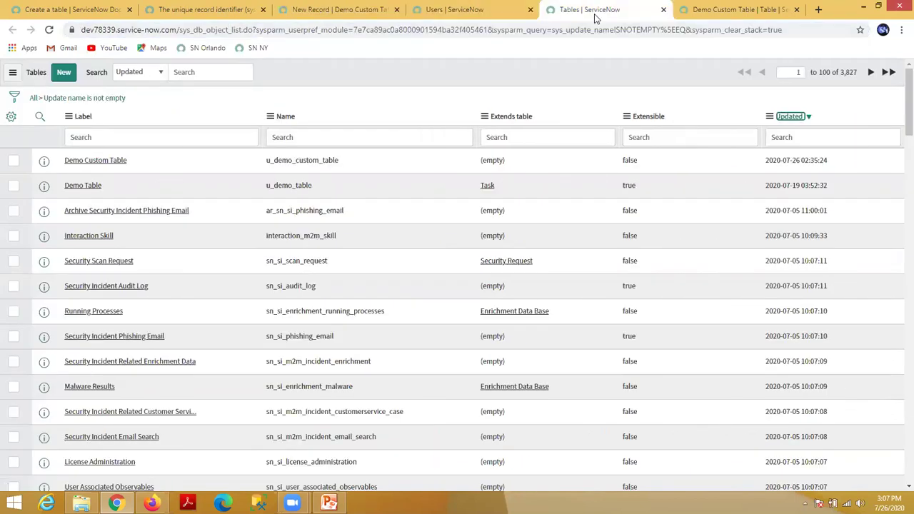
click(735, 10)
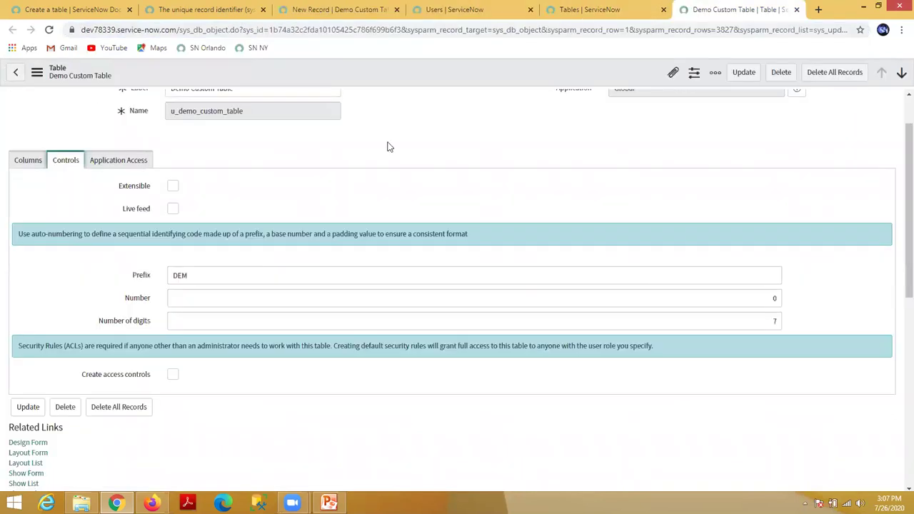
double_click(201, 274)
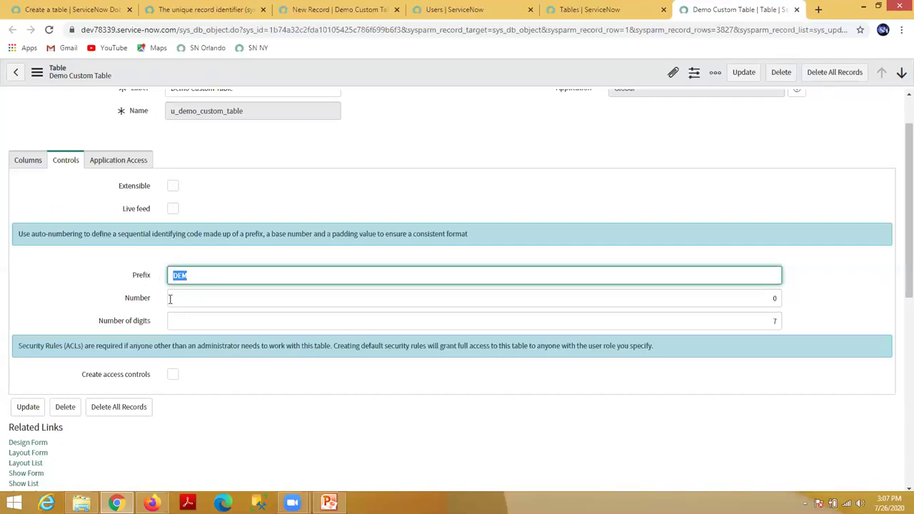
click(759, 297)
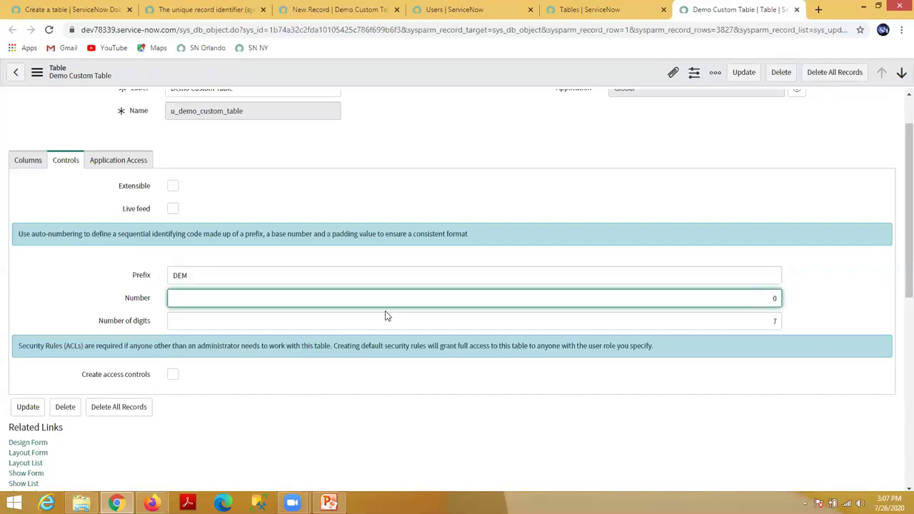
click(771, 320)
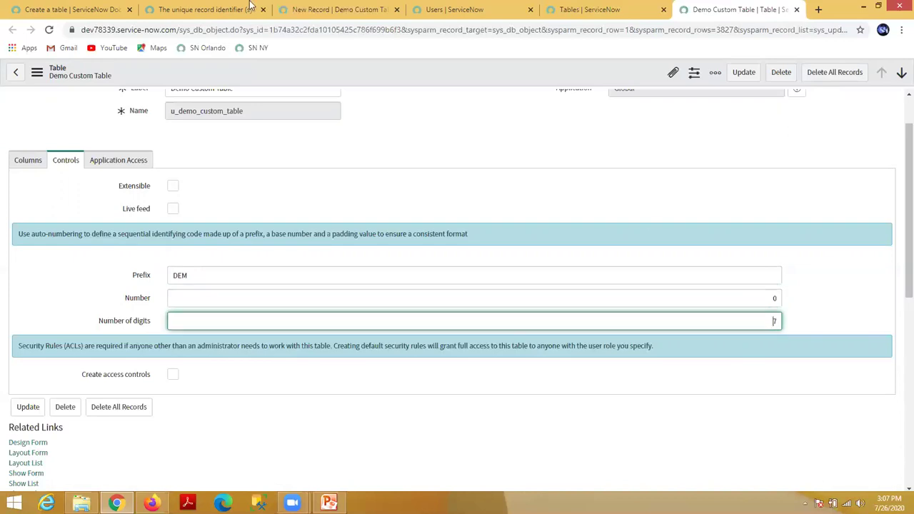
Step: Go back to the new Demo Custom Table record and show the dictionary info of its name field
click(200, 8)
click(307, 10)
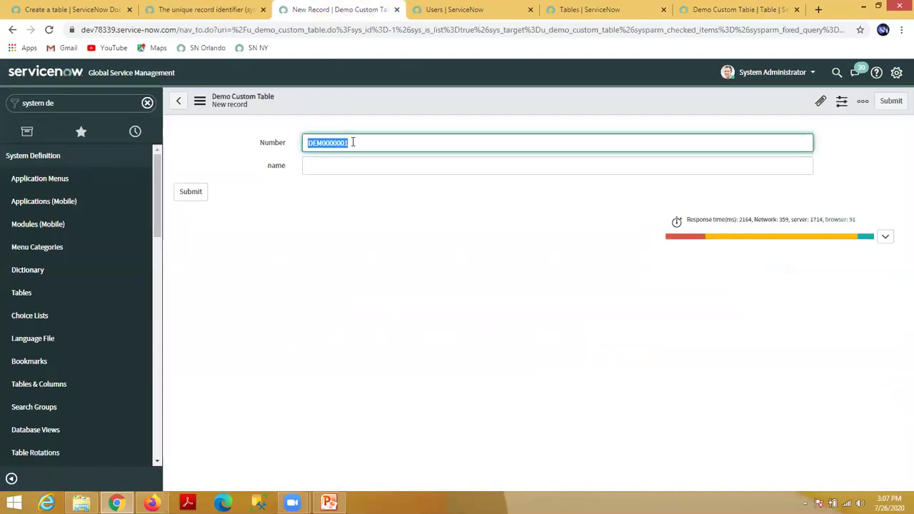
click(332, 163)
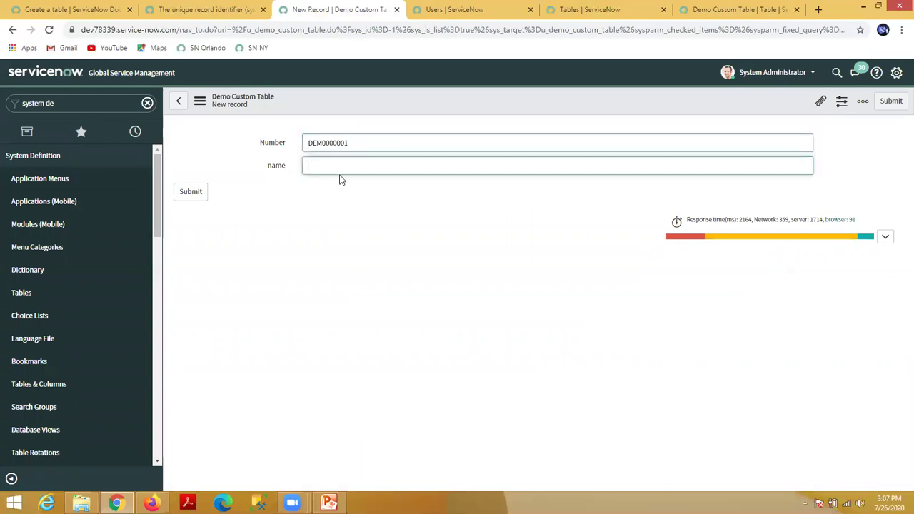
right_click(279, 171)
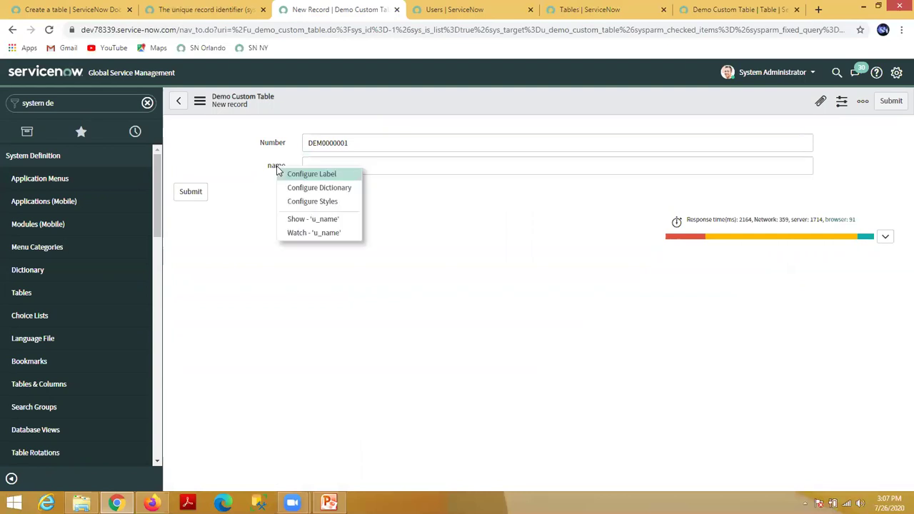
click(314, 219)
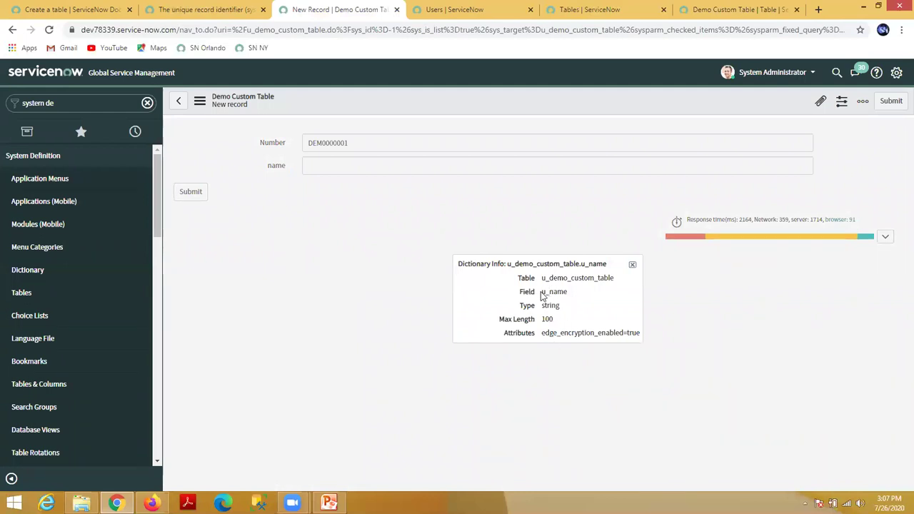
Step: Examine the table name, field name, type and maximum length in the dictionary info, and close it
drag(542, 292, 570, 294)
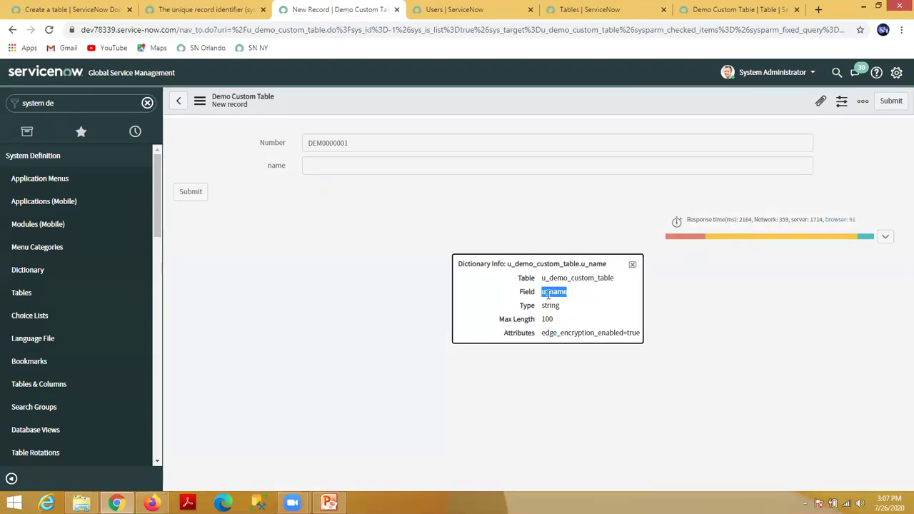
drag(543, 277, 614, 282)
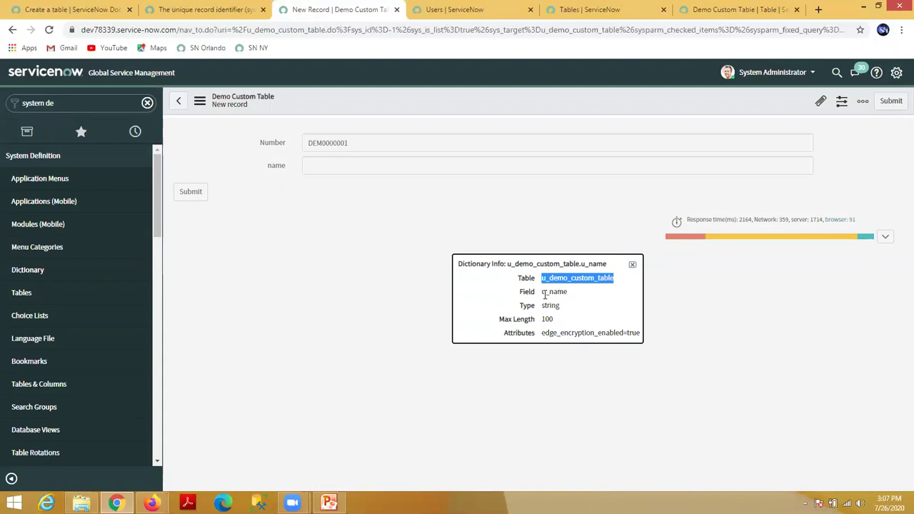
drag(542, 291, 569, 298)
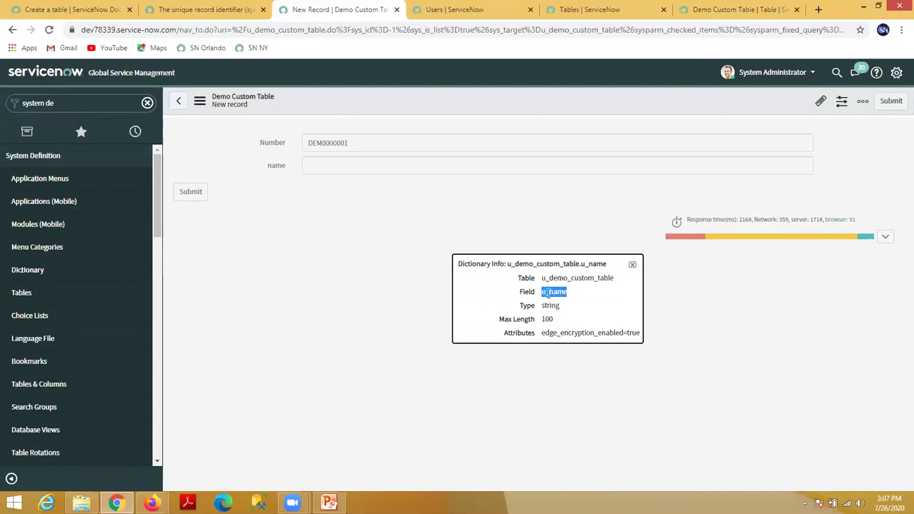
click(553, 294)
double_click(551, 305)
double_click(547, 318)
click(632, 264)
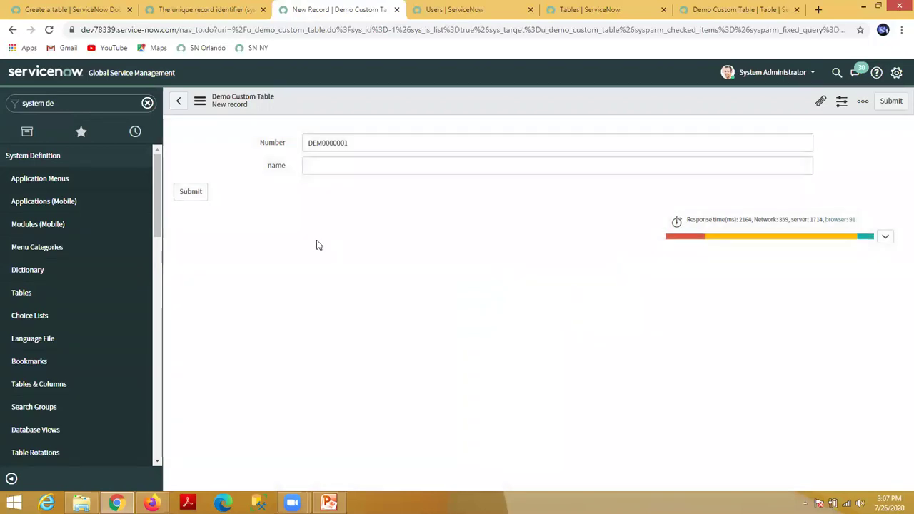
Step: Go back to the Demo Custom Table definition and review its table columns, including Created by
click(472, 11)
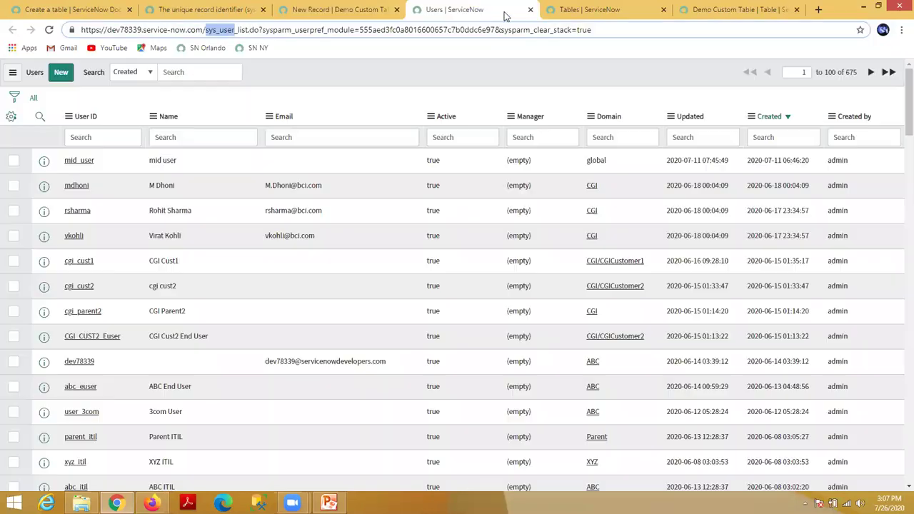
click(612, 10)
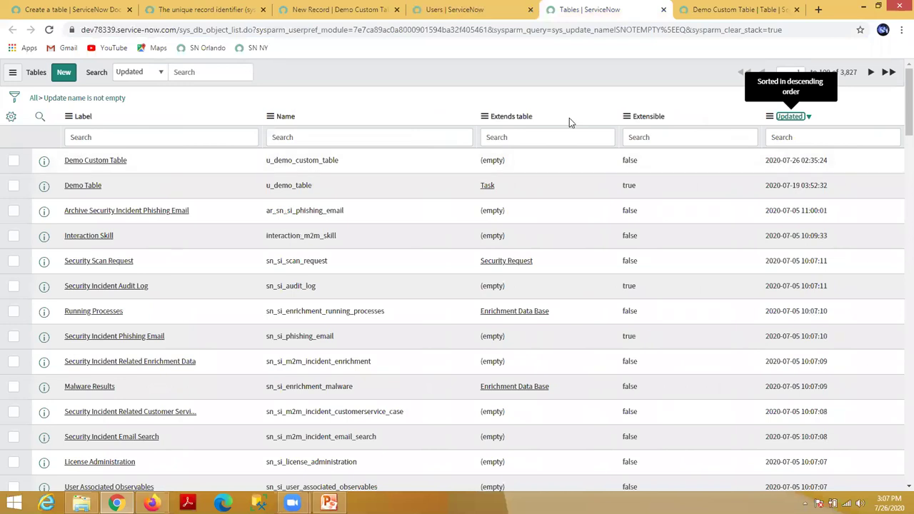
click(740, 9)
scroll(214, 265, down, 1)
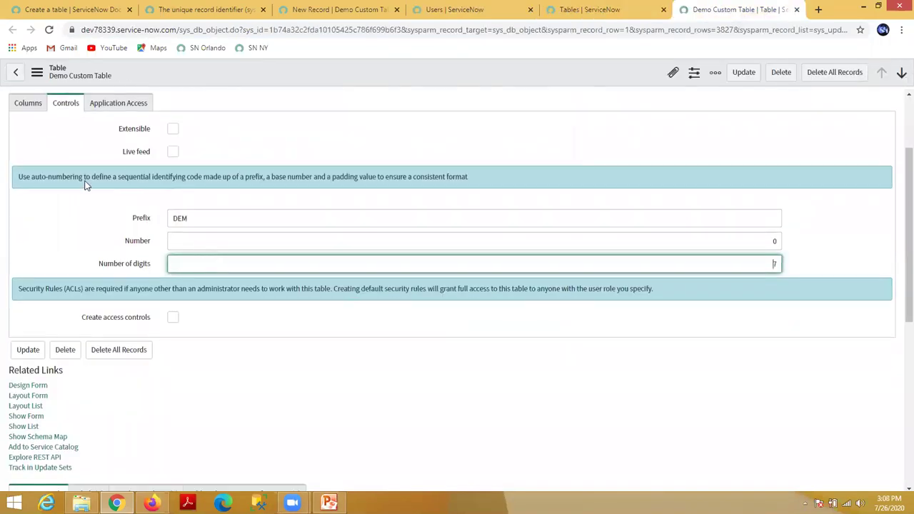
click(26, 106)
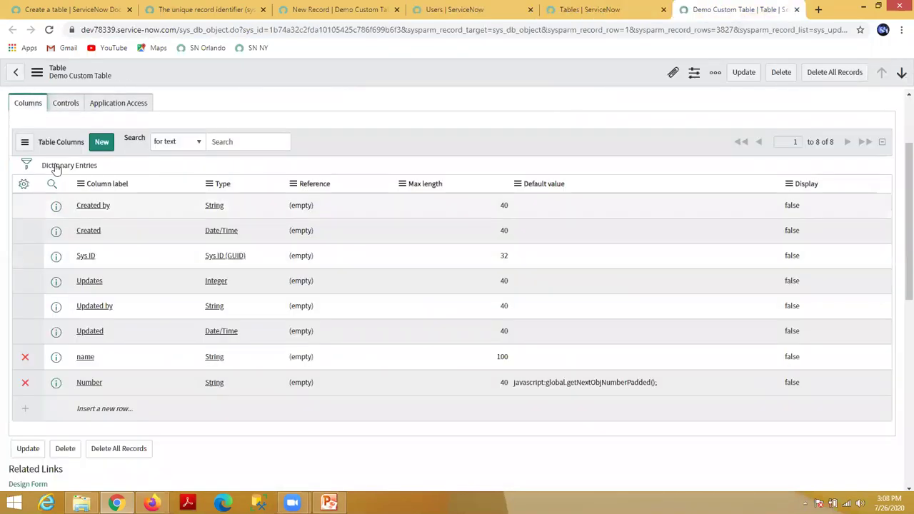
drag(110, 207, 76, 209)
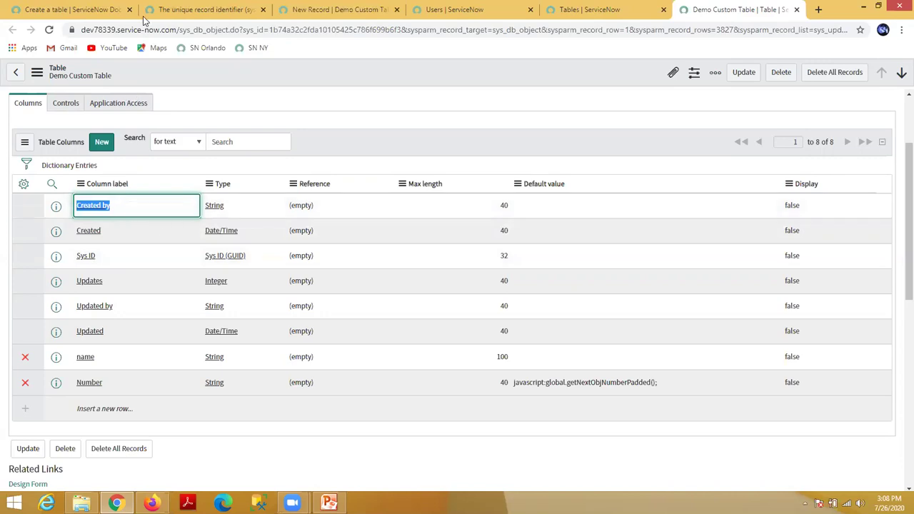
Step: Return to the new Demo Custom Table record, set its name to "first record" and submit it
click(295, 6)
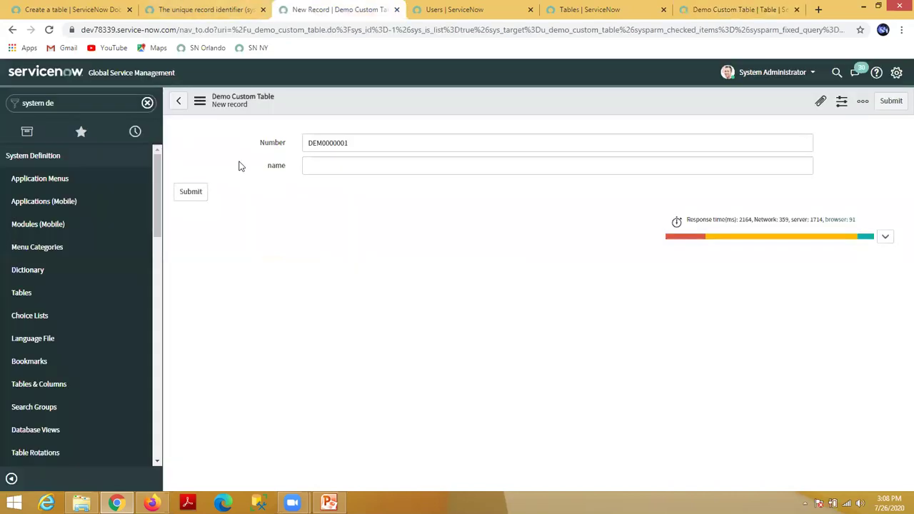
click(330, 163)
text(first record)
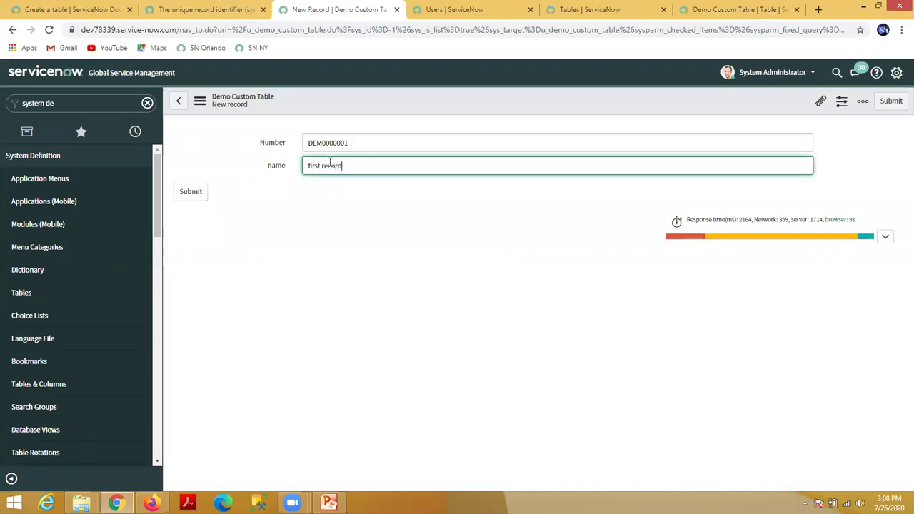
click(190, 193)
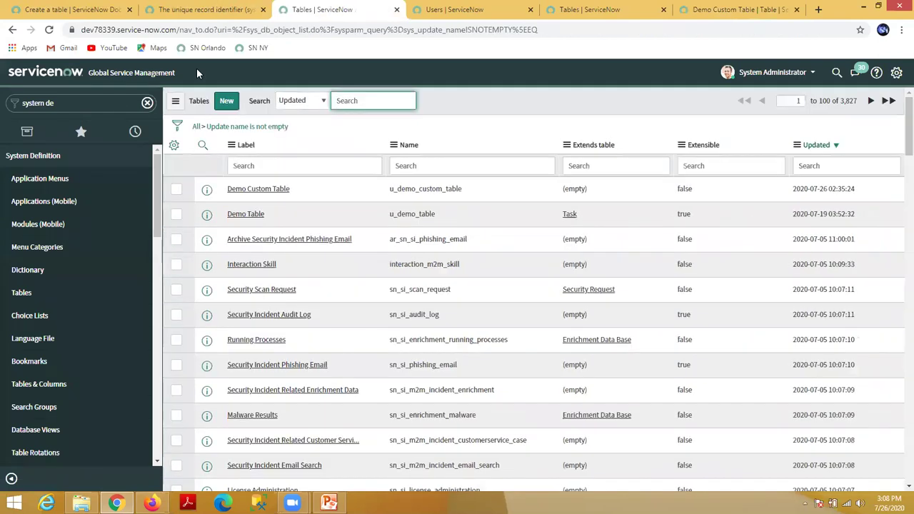
Step: Filter the navigator by "demo c" and open the Demo Custom Tables list in its own browser tab
click(76, 105)
text(demo c)
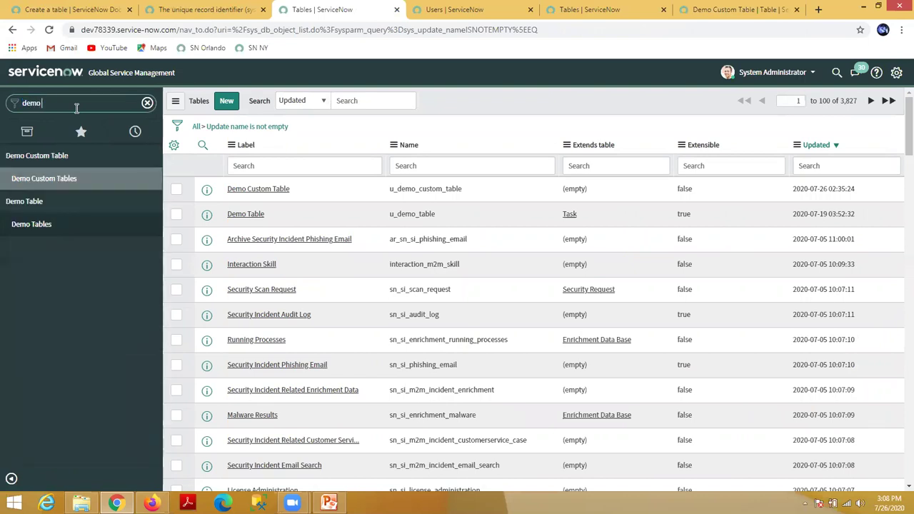
click(44, 180)
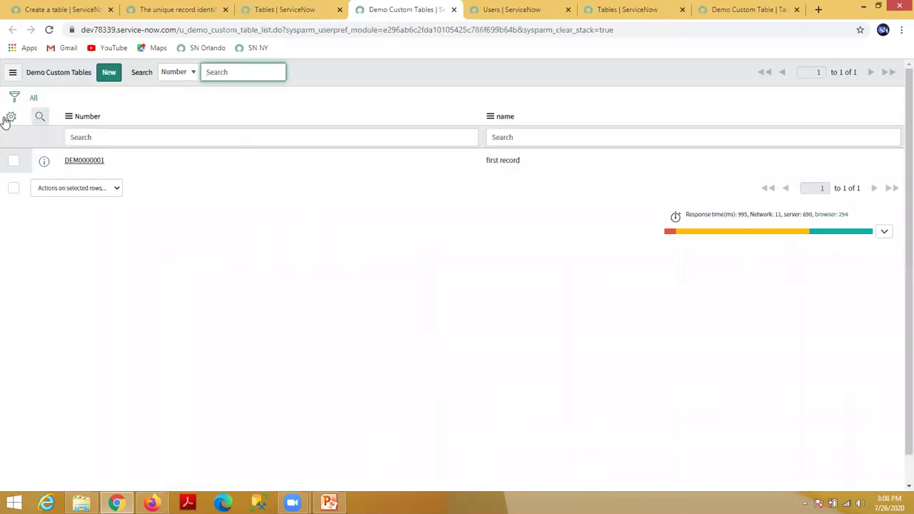
Step: Add the Created, Created by, Tags, Updated, Updated by and Updates columns to the Demo Custom Tables list
click(10, 117)
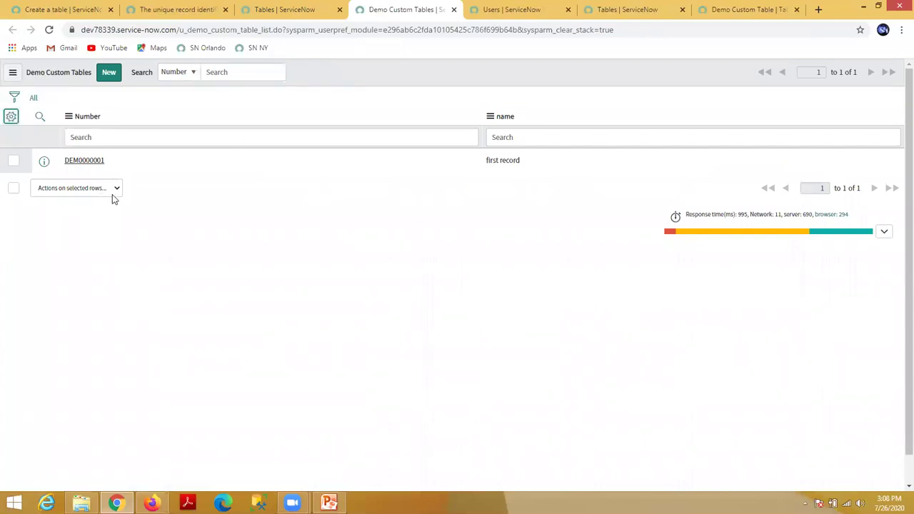
click(322, 136)
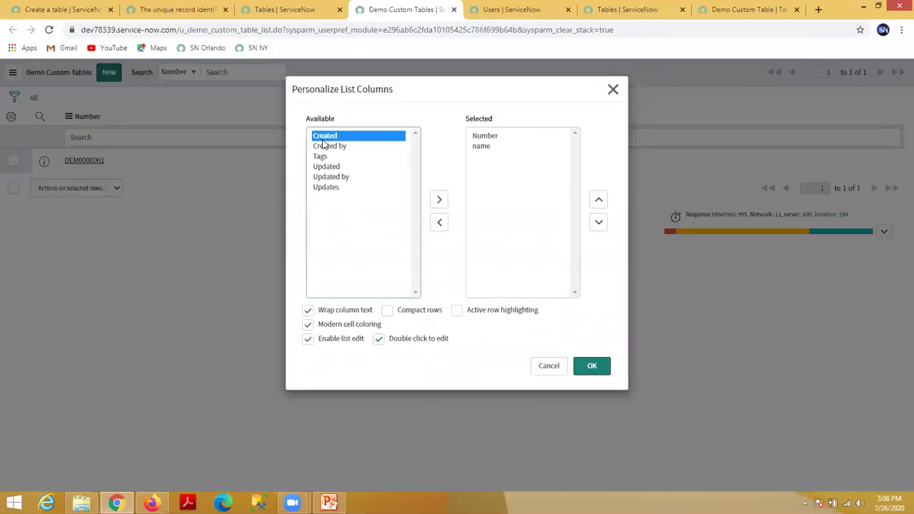
click(336, 188)
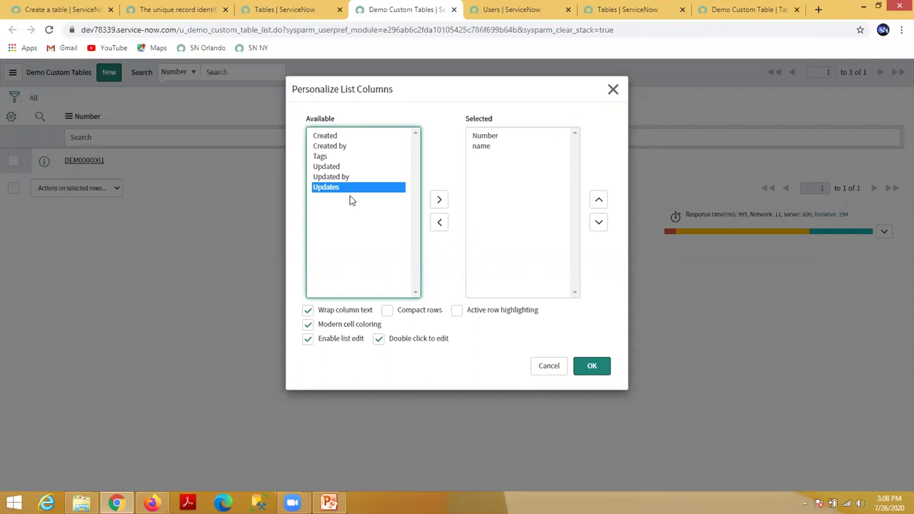
click(329, 136)
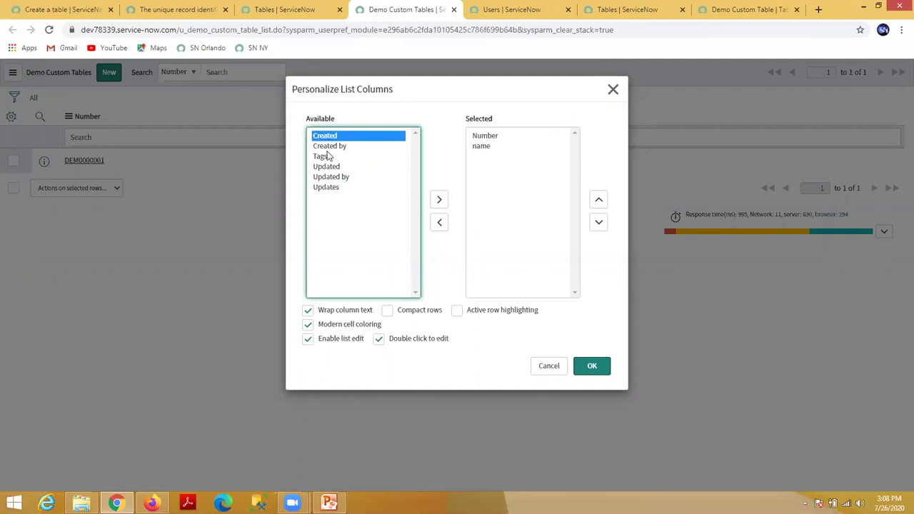
shift+click(325, 187)
click(439, 199)
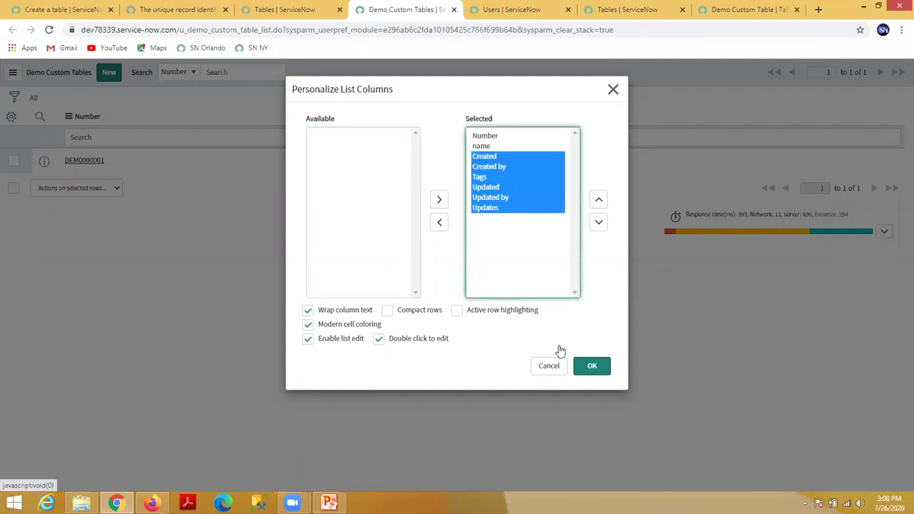
click(591, 366)
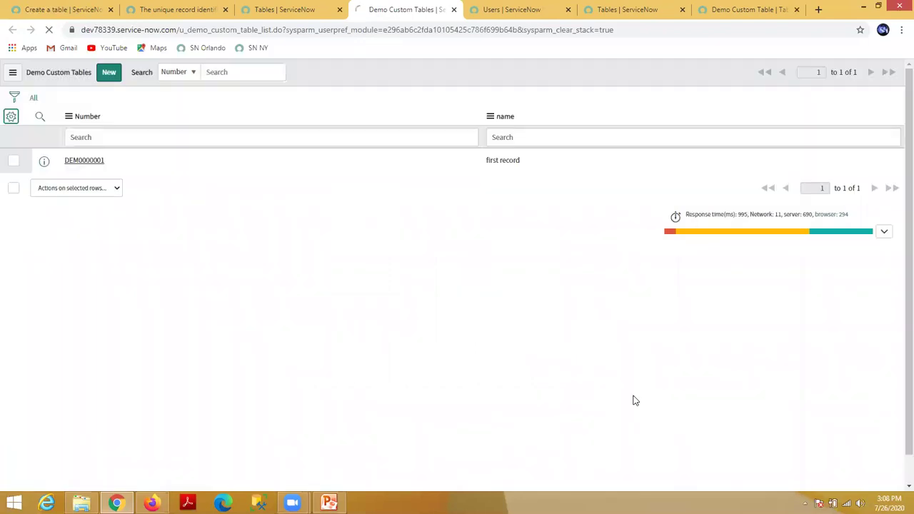
Step: Examine the Number, Created and Created by values of the record in the Demo Custom Tables list
drag(110, 164, 64, 166)
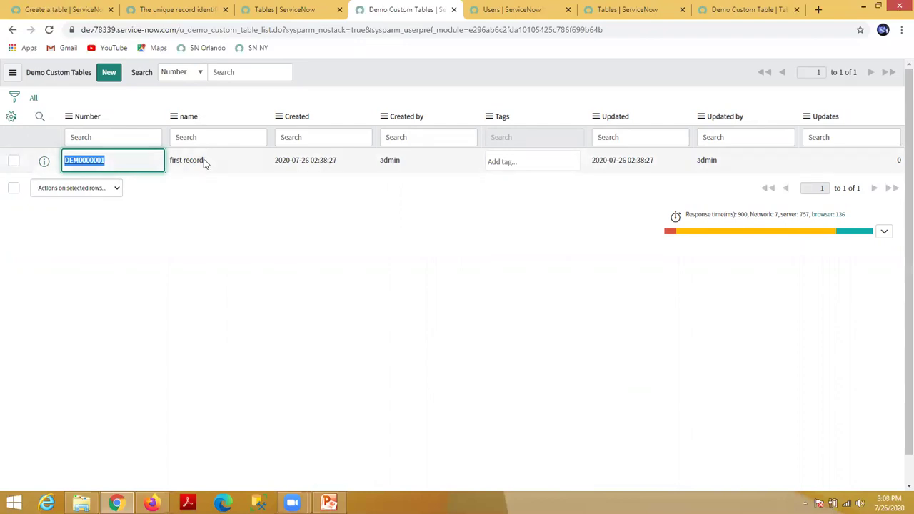
drag(339, 162, 277, 160)
drag(402, 161, 380, 163)
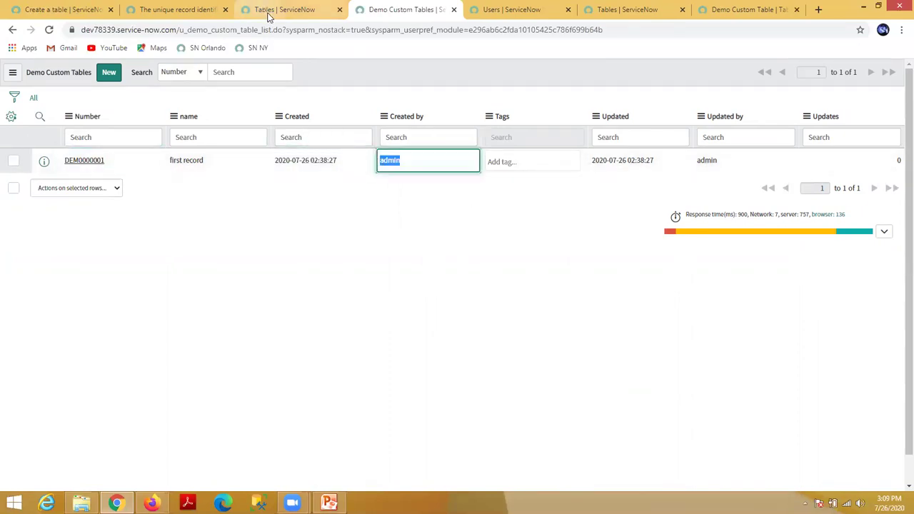
click(267, 10)
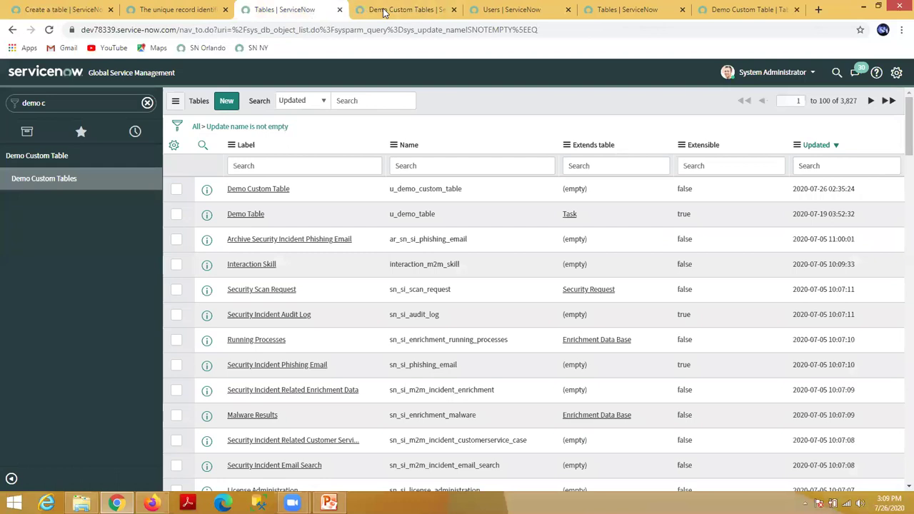
click(384, 10)
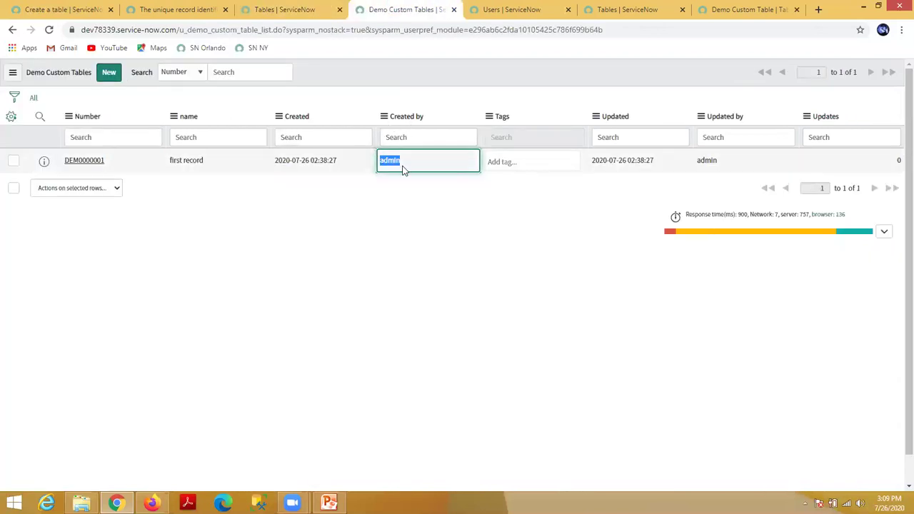
Step: Add the tag "democust1" to the record in the Demo Custom Tables list
click(517, 160)
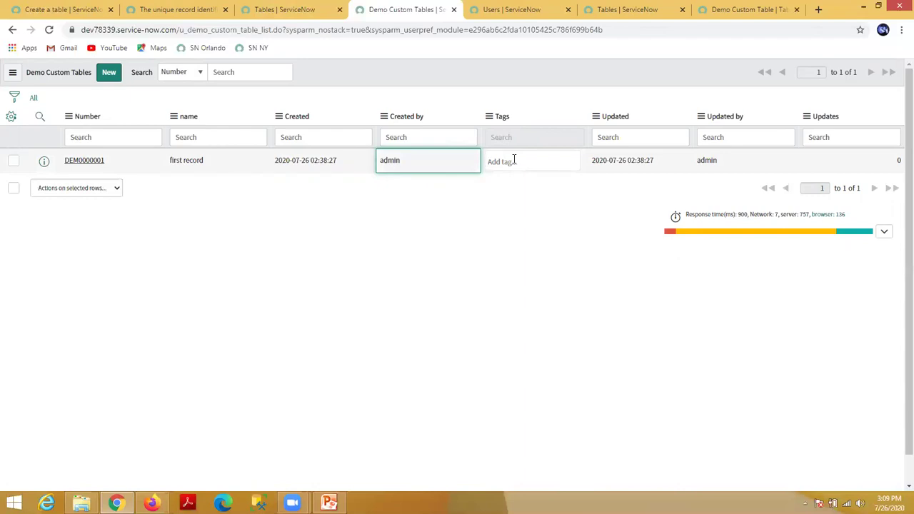
text(democust1)
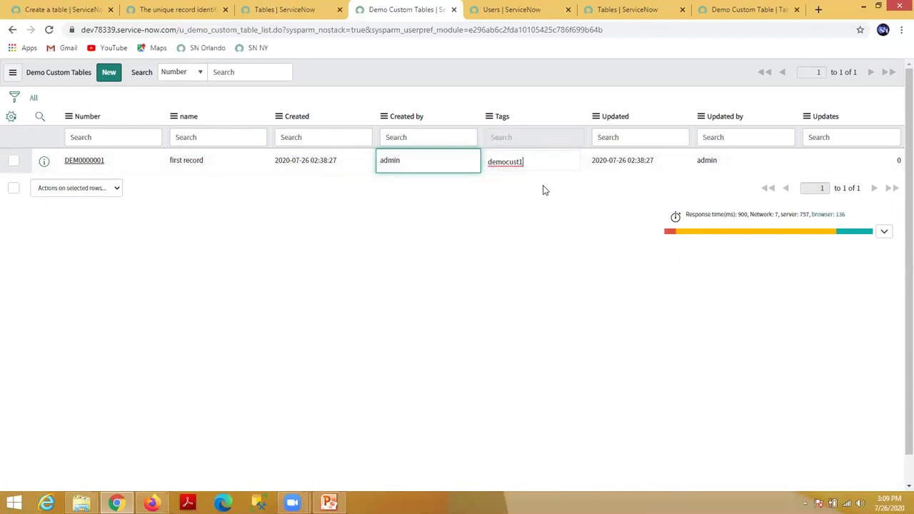
key(Return)
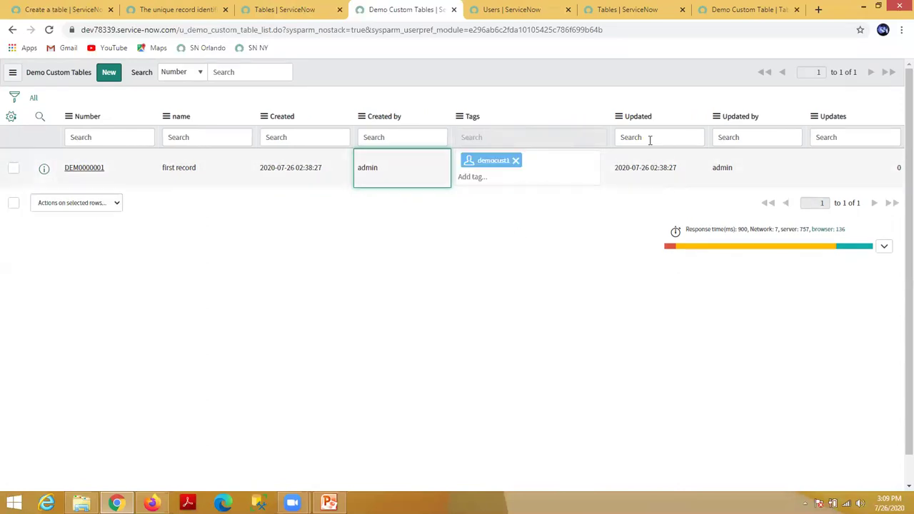
Step: Change the record's name to "first record1" directly in the list, and refresh the list to update its audit columns
drag(676, 167, 618, 169)
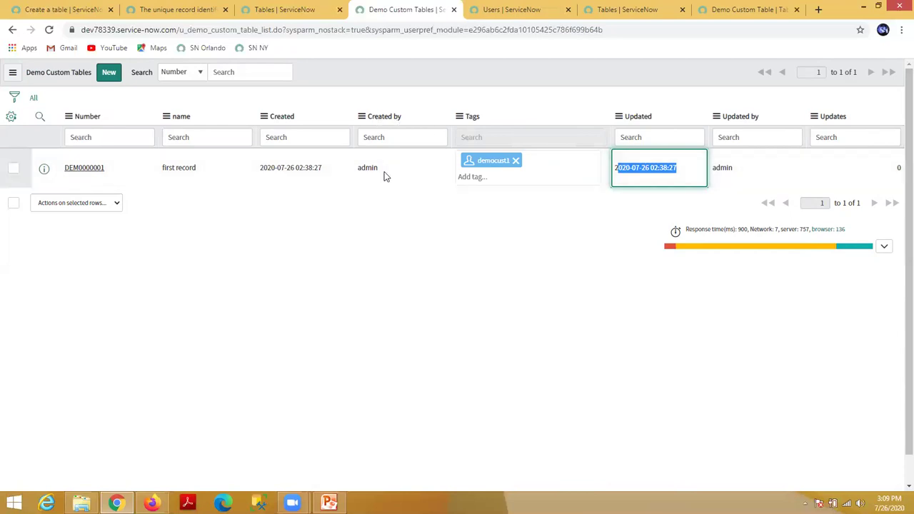
click(196, 170)
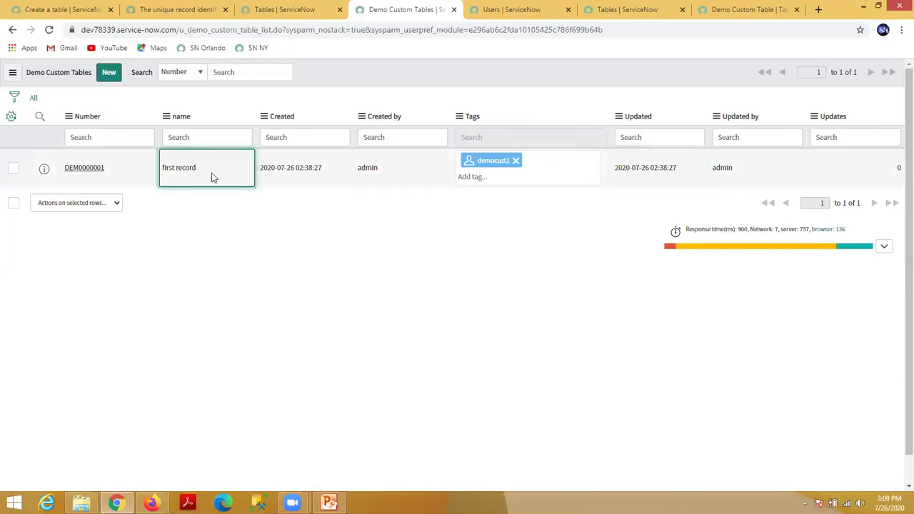
double_click(213, 173)
click(215, 165)
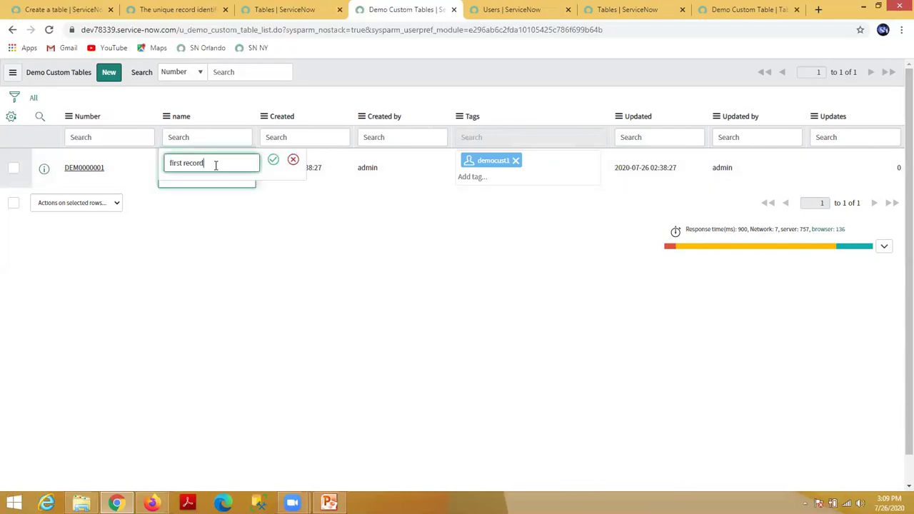
text(1)
click(272, 160)
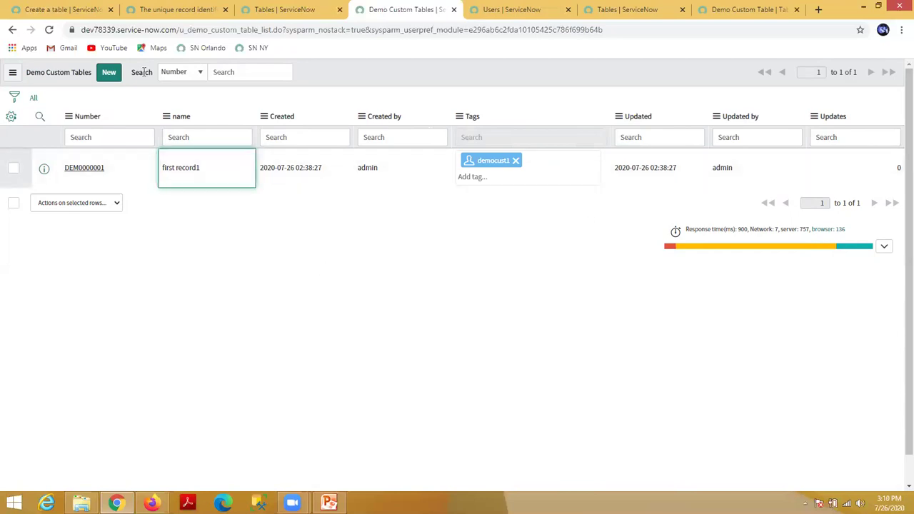
click(33, 98)
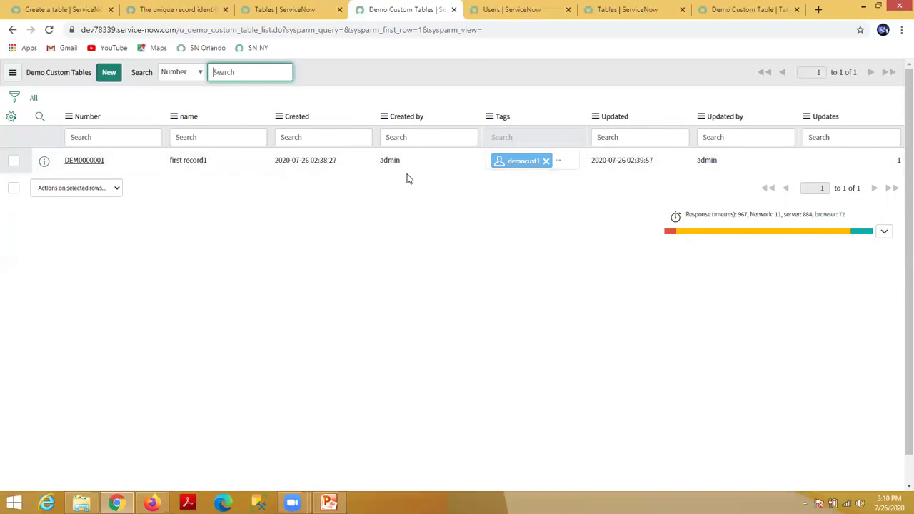
Step: Filter the main window's navigator by "system de" and open the System Definition Tables list in another browser tab
click(286, 9)
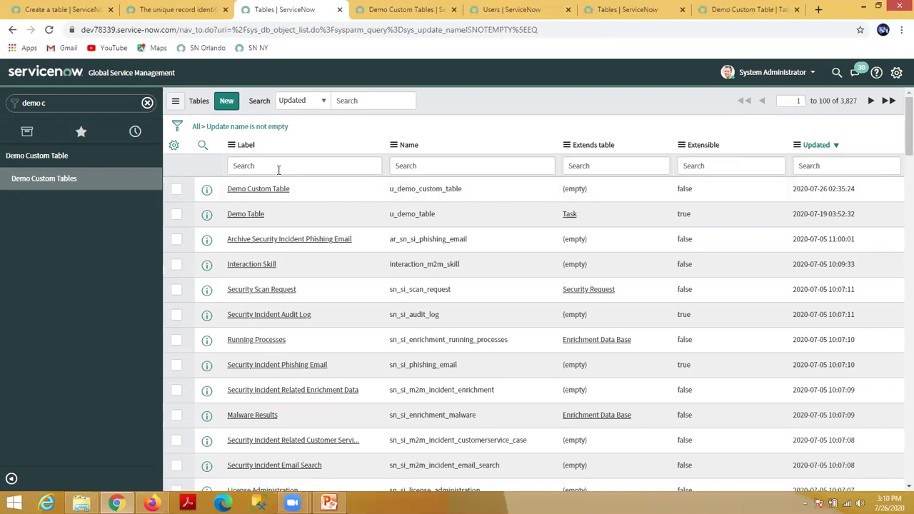
click(384, 13)
click(275, 9)
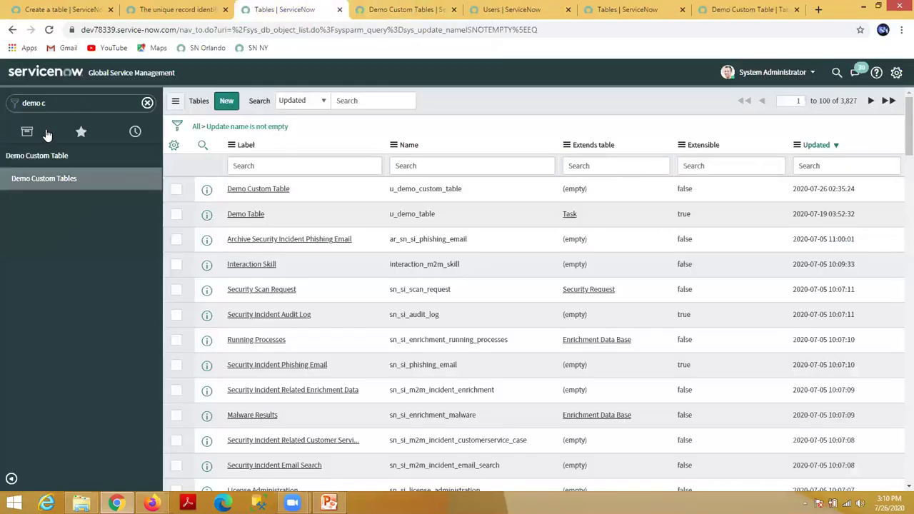
click(68, 107)
text(system de)
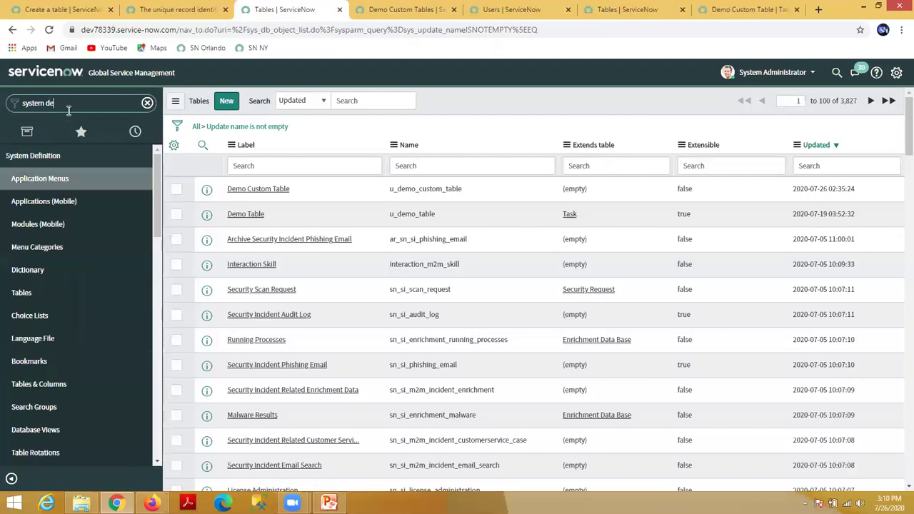
middle_click(38, 293)
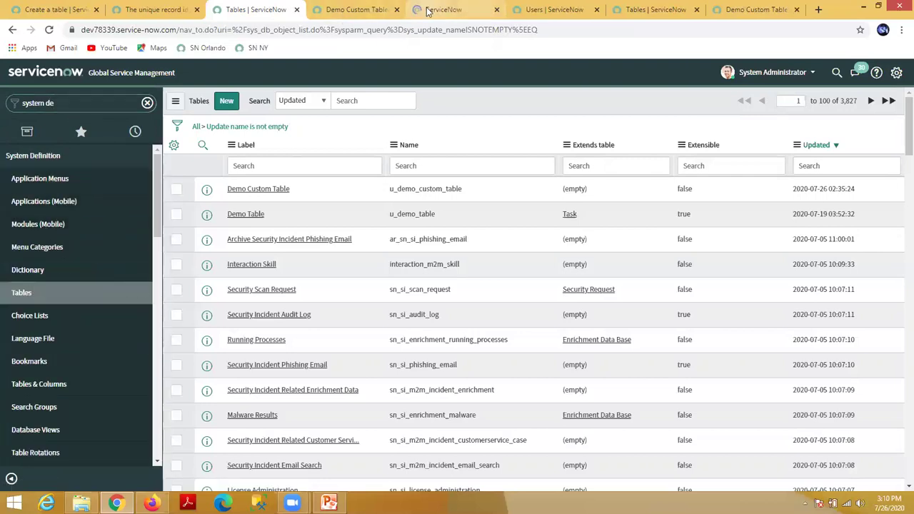
click(427, 12)
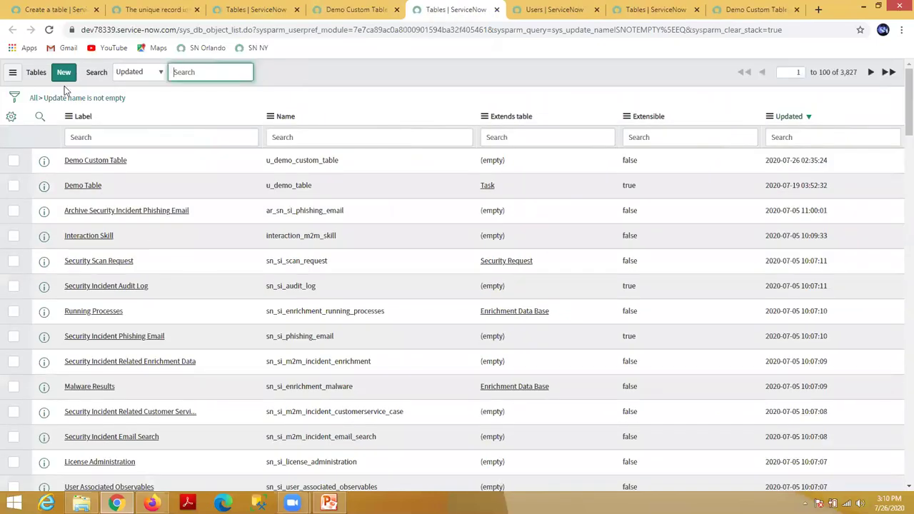
Step: Start a new table record labelled "Demo Task Table" that extends the Task table
click(64, 74)
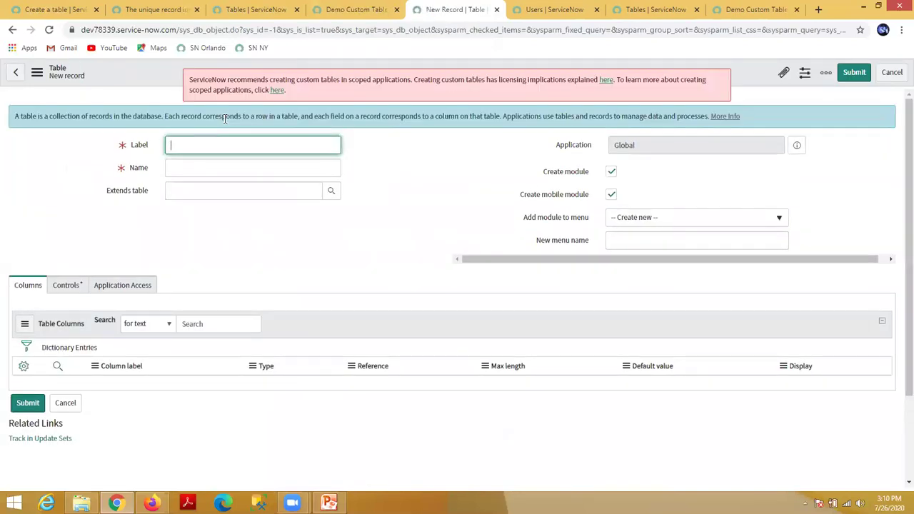
text(demo)
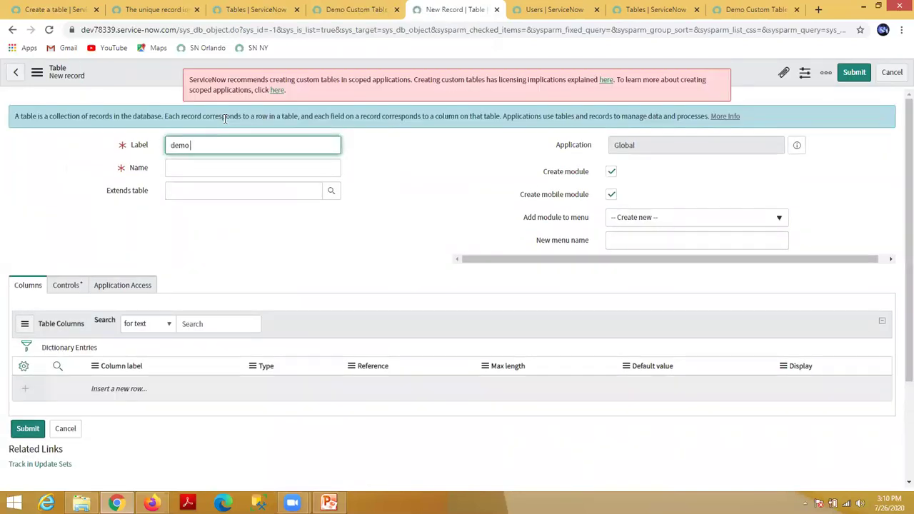
key(BackSpace)
key(BackSpace)
key(BackSpace)
key(BackSpace)
key(BackSpace)
key(BackSpace)
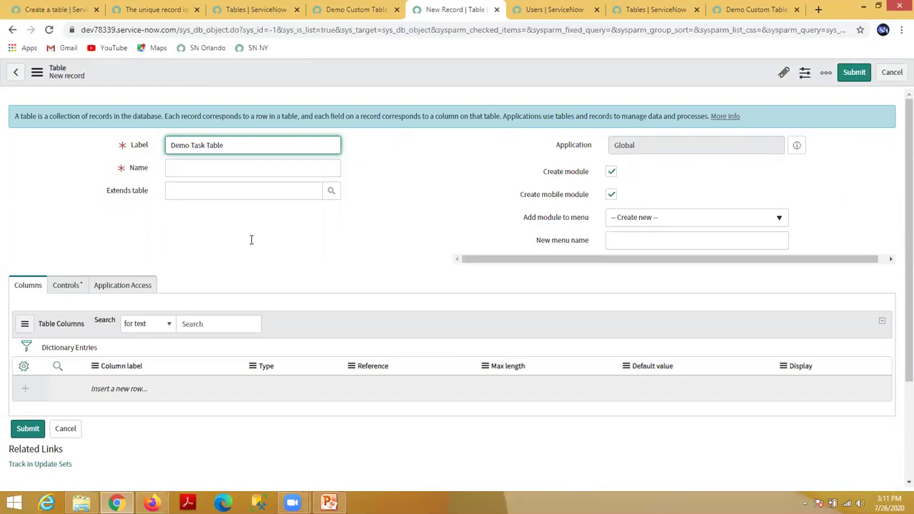
key(Tab)
click(203, 188)
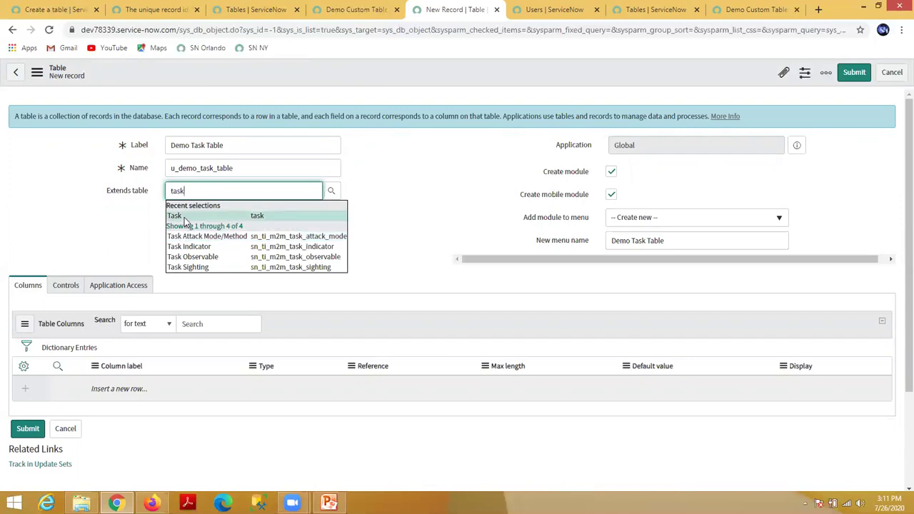
click(184, 217)
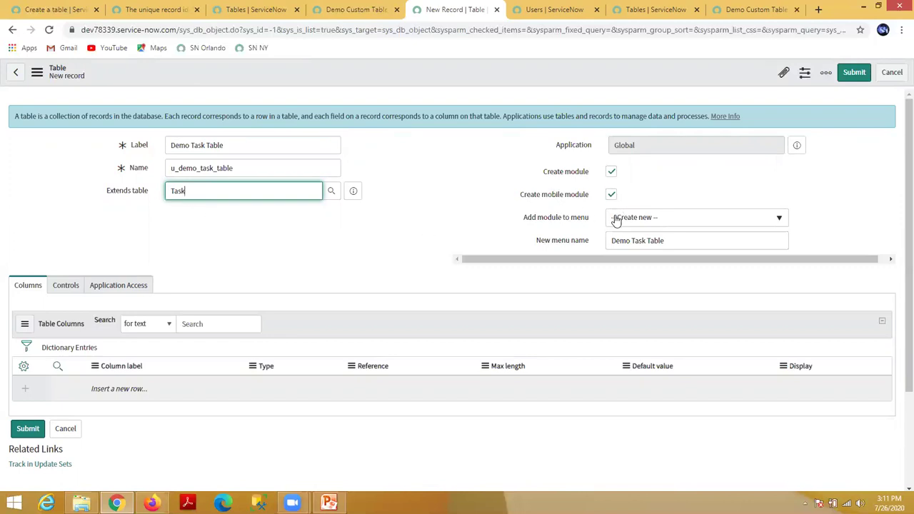
triple_click(669, 240)
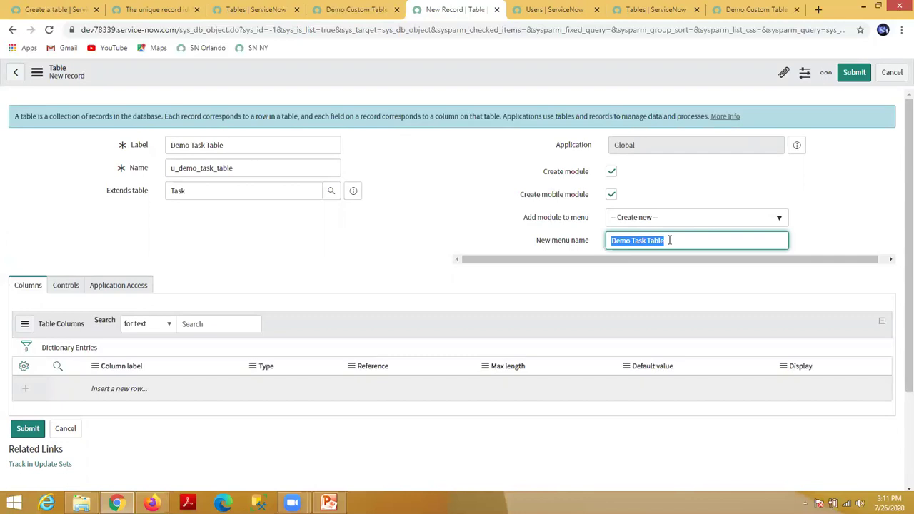
text(incident)
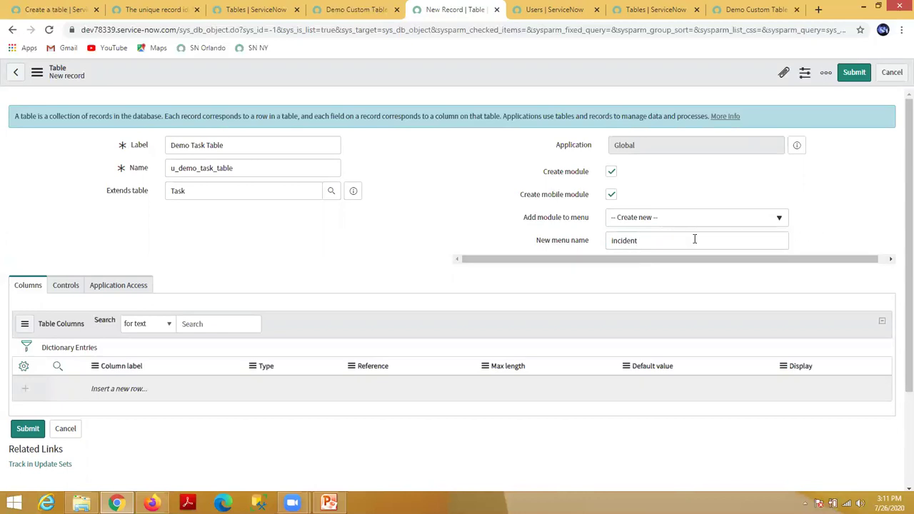
key(BackSpace)
key(BackSpace)
key(BackSpace)
key(BackSpace)
key(BackSpace)
key(BackSpace)
key(BackSpace)
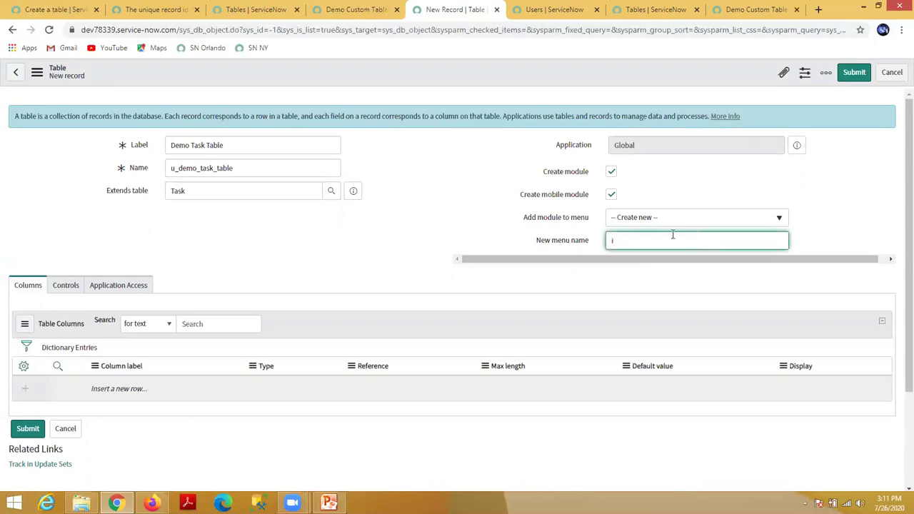
Step: Set the new table's module to be added to the existing Incident application menu
click(632, 222)
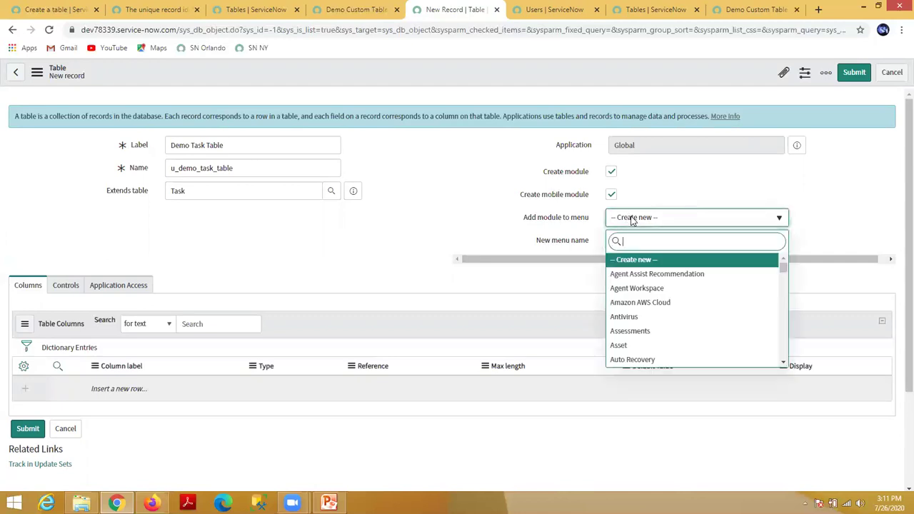
text(incident)
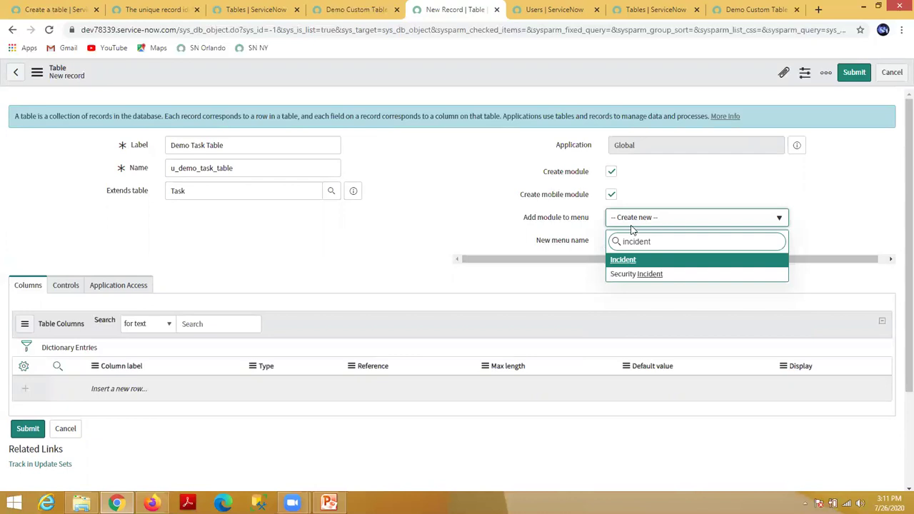
click(626, 261)
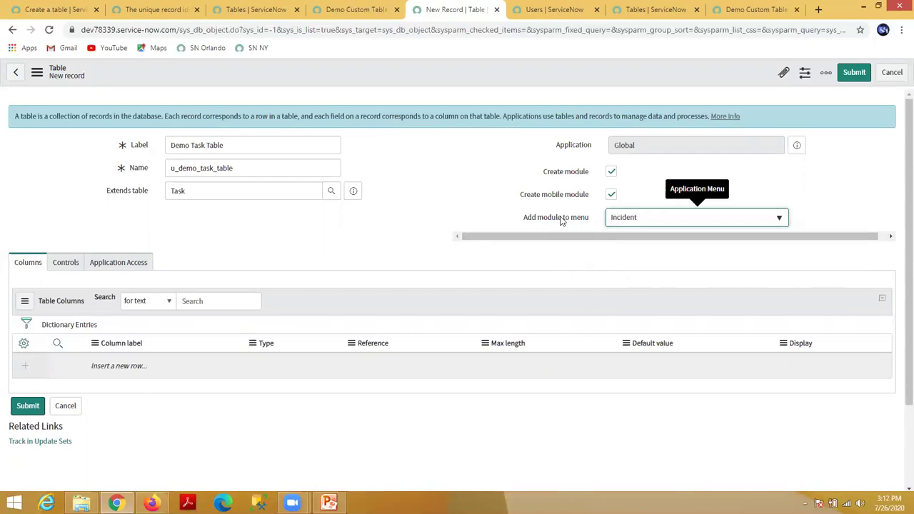
double_click(237, 164)
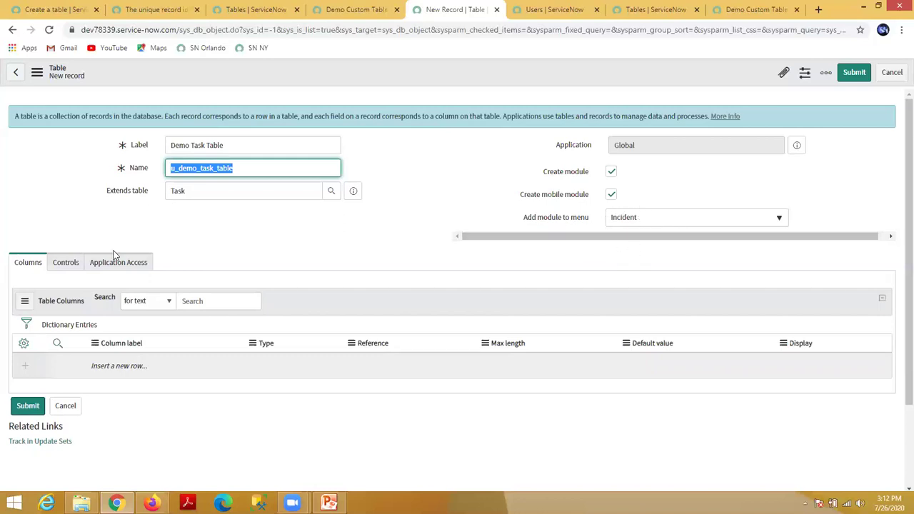
Step: Add a table column labelled "custom column" with the type String
scroll(83, 319, down, 1)
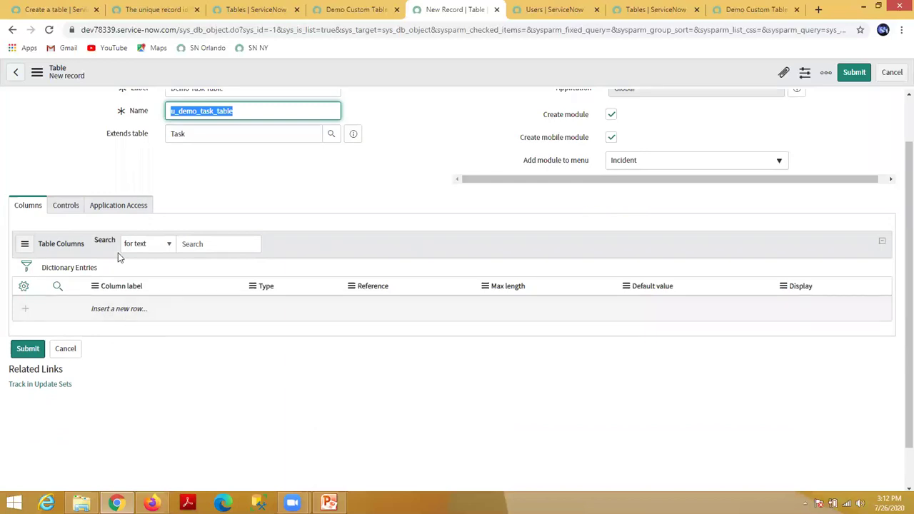
click(122, 308)
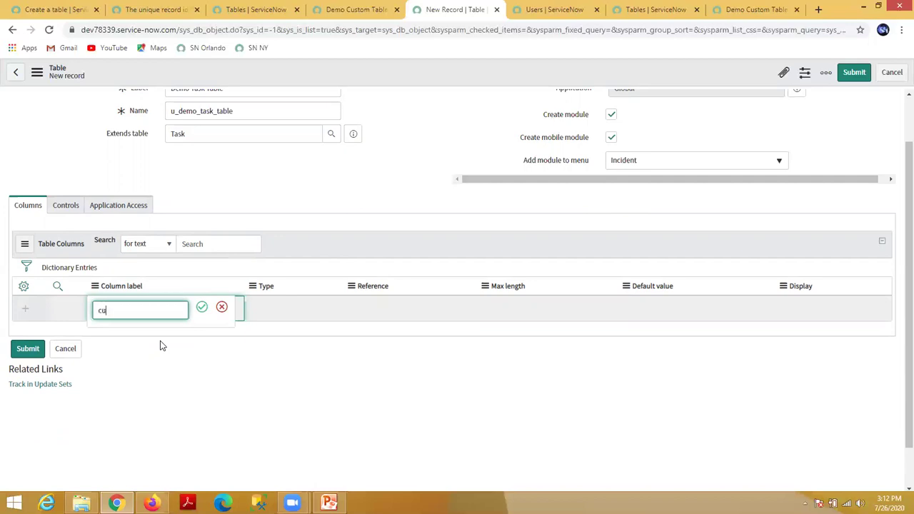
text(m column)
click(203, 308)
click(268, 309)
click(267, 309)
text(str)
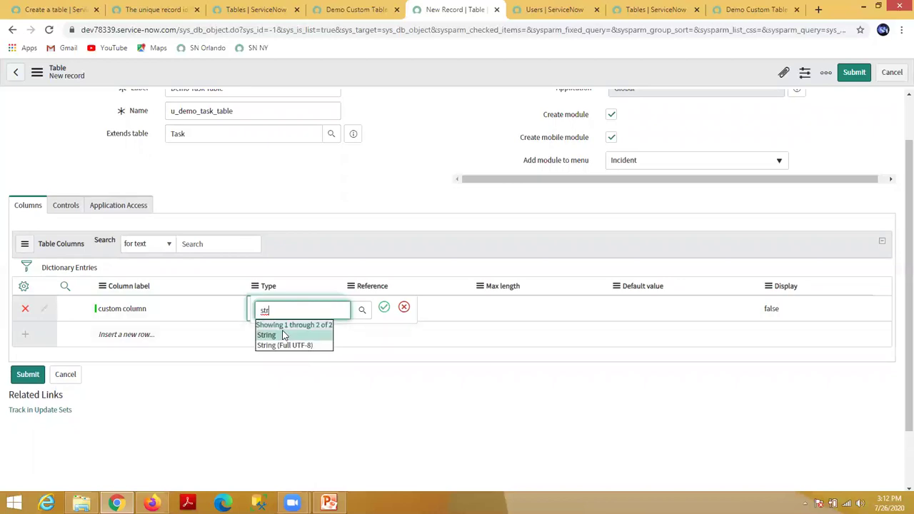
click(307, 335)
click(385, 307)
Step: Make the table extensible and enable auto-numbering with the prefix DEMTASK and the number 100
click(70, 206)
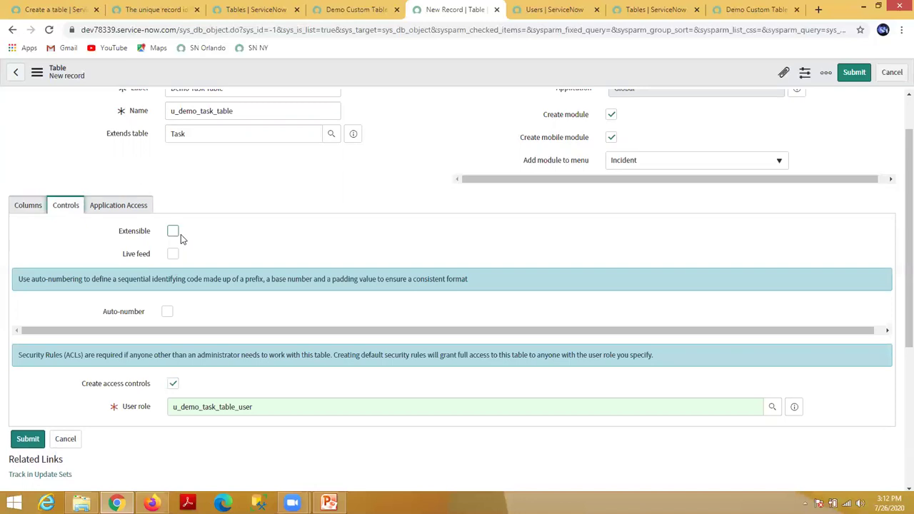
click(173, 232)
scroll(214, 243, down, 1)
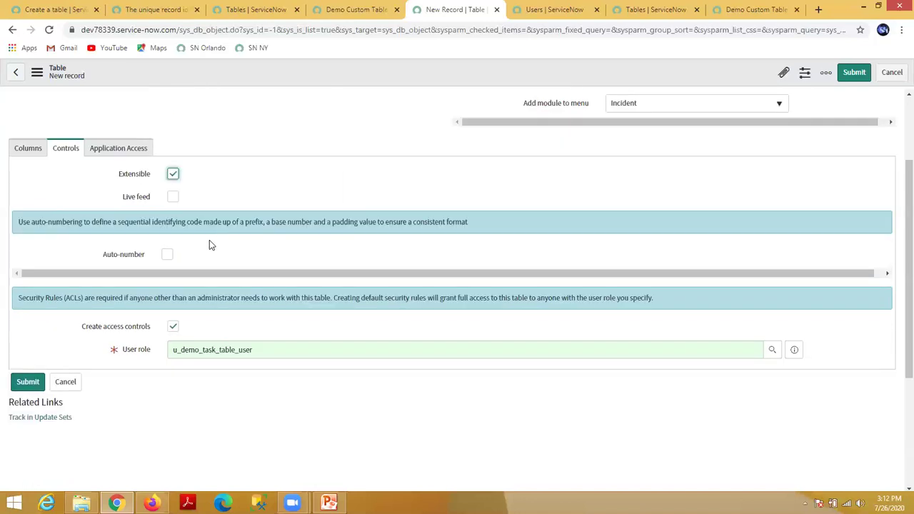
click(167, 256)
click(198, 296)
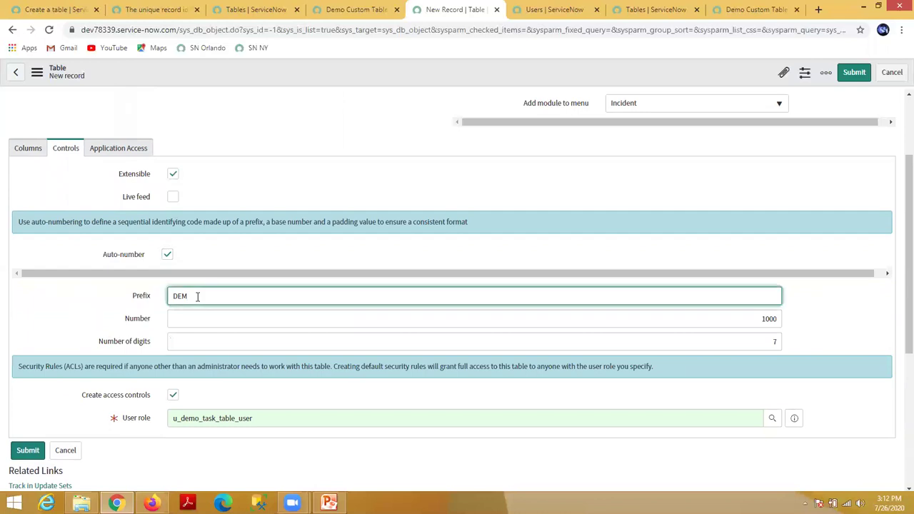
text(task)
text(ASK)
double_click(769, 318)
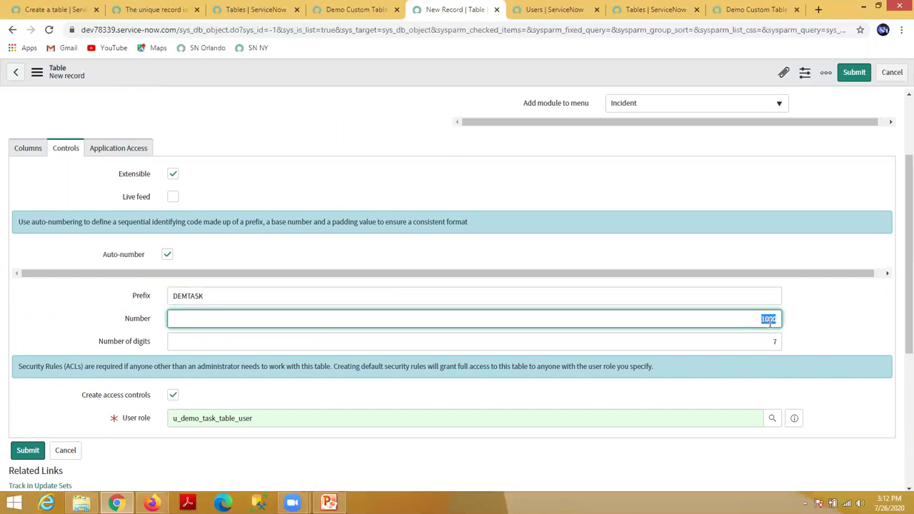
text(100)
click(766, 361)
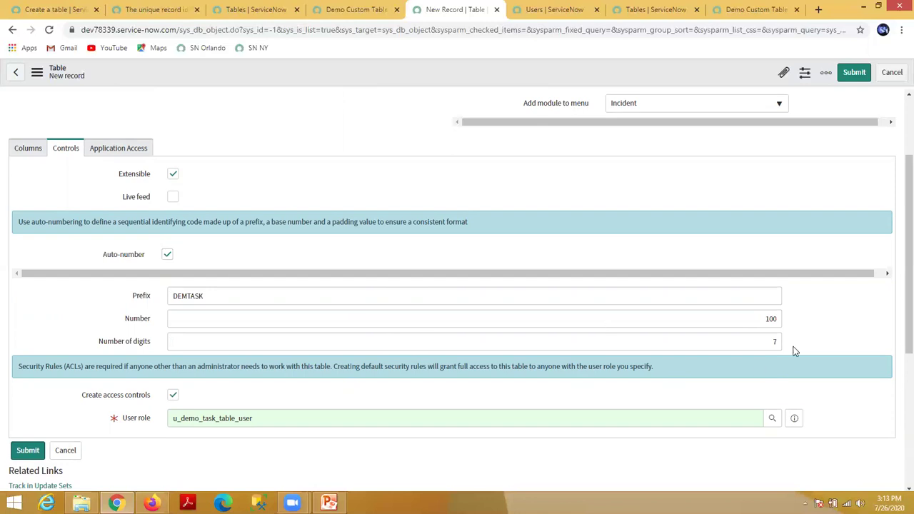
Step: Turn off the creation of access controls for the new table
scroll(434, 352, down, 1)
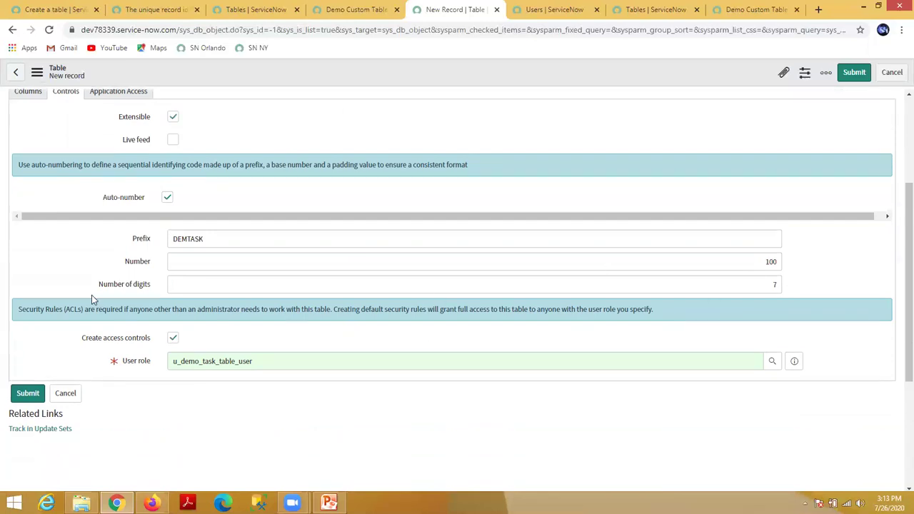
click(174, 336)
click(174, 337)
click(173, 339)
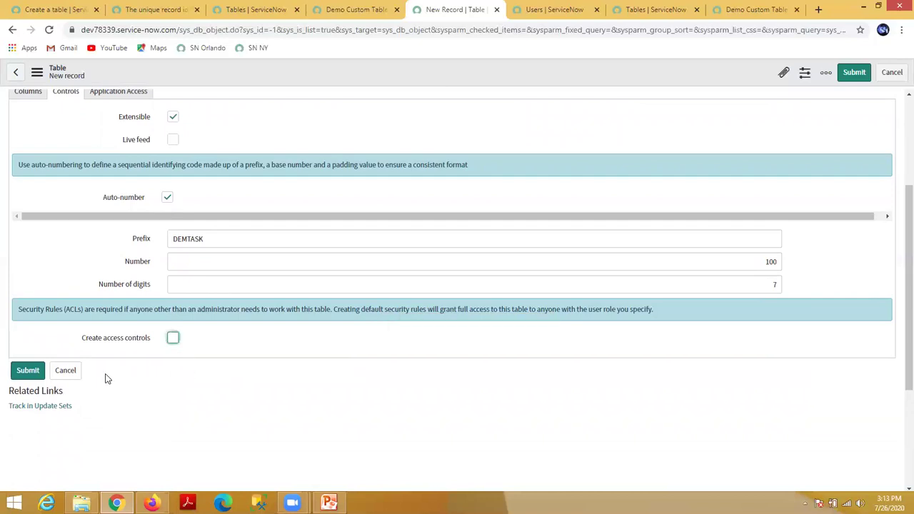
Step: Check the new table's application access settings and submit the table record
scroll(255, 416, up, 3)
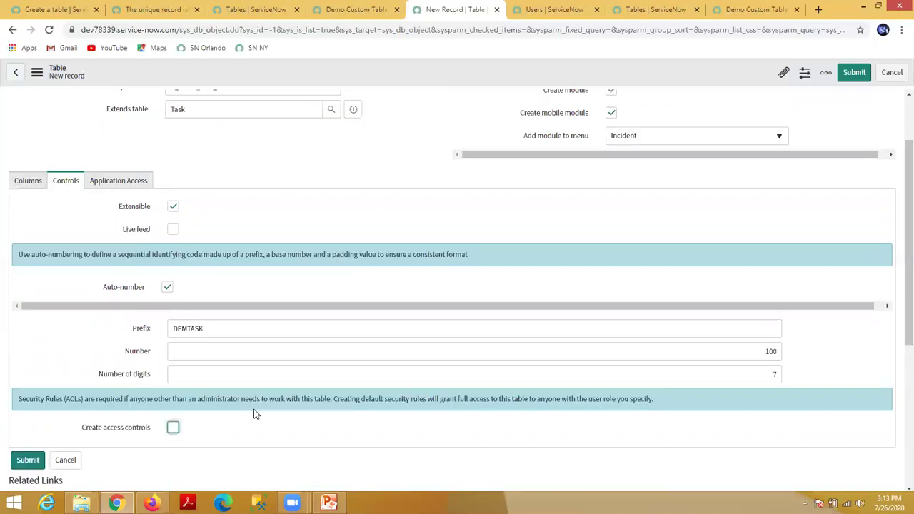
click(119, 261)
scroll(300, 310, down, 2)
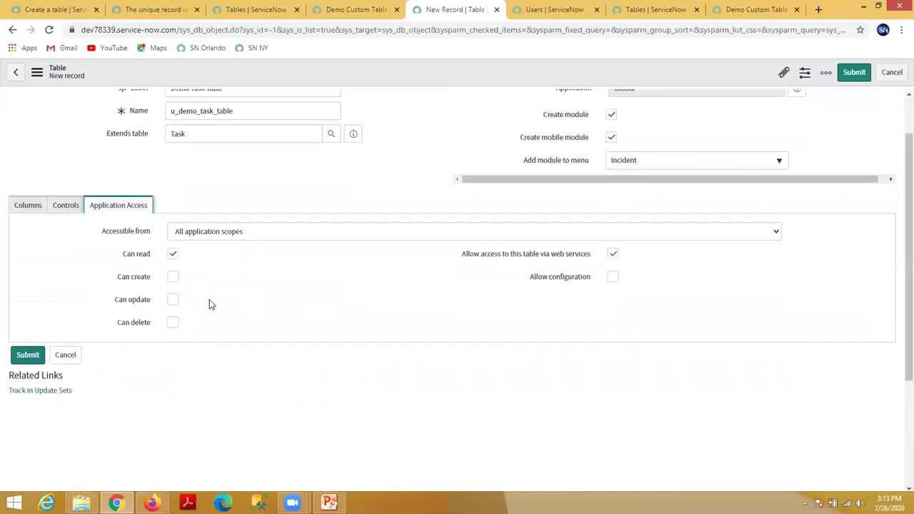
scroll(451, 331, up, 2)
double_click(635, 143)
scroll(345, 312, down, 3)
click(27, 241)
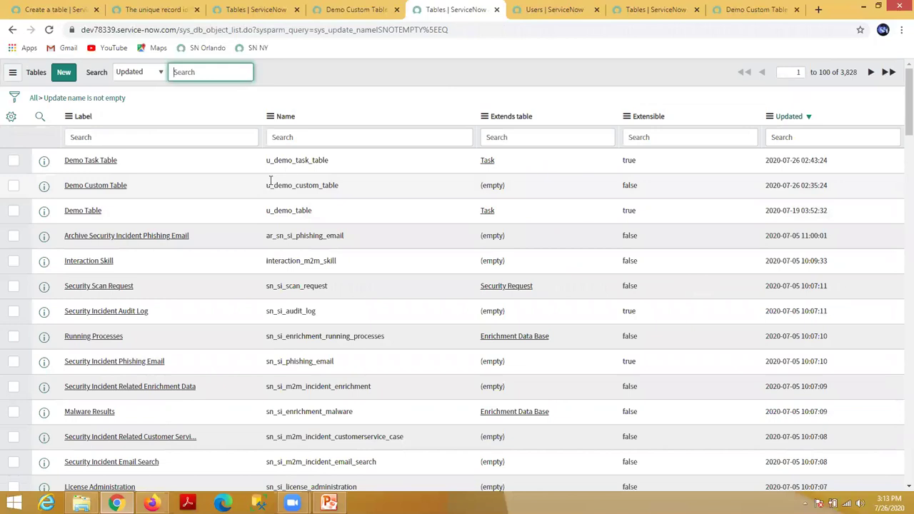
Step: Reload the main window with the navigator and filter the navigator by "incident"
click(337, 10)
click(272, 9)
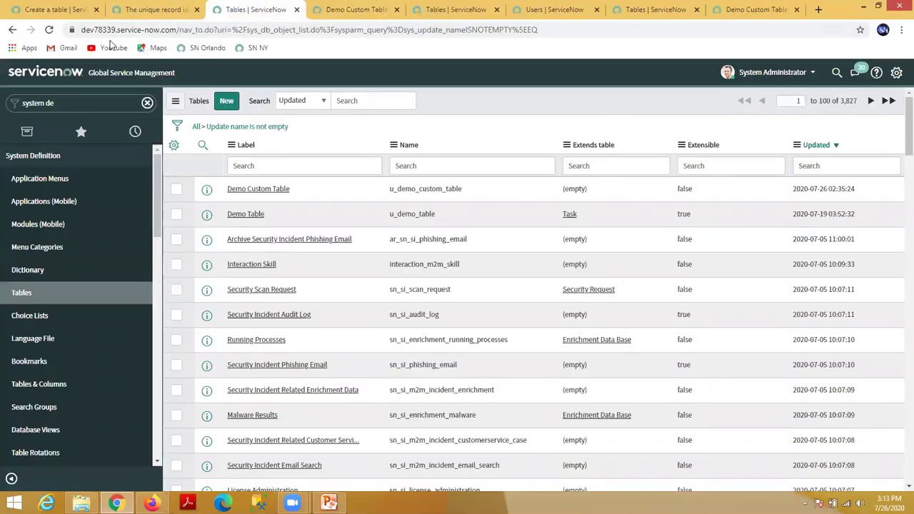
click(48, 29)
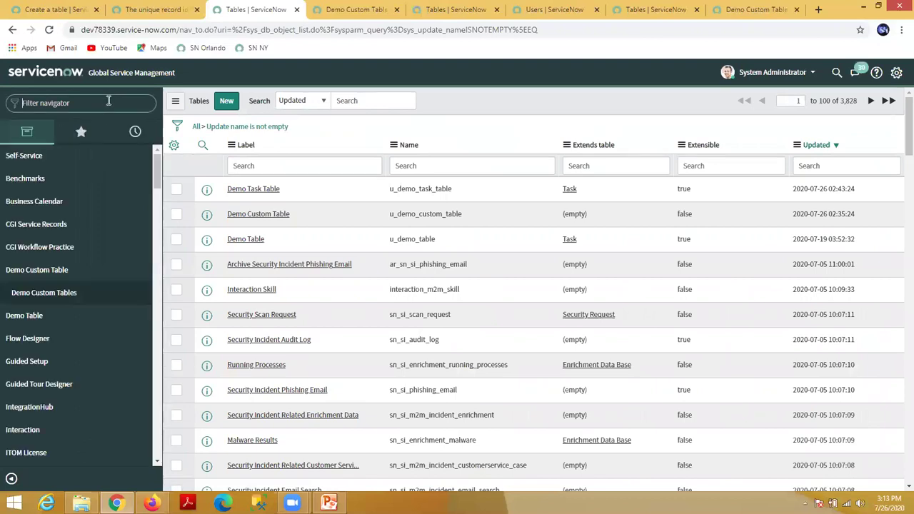
text(incident)
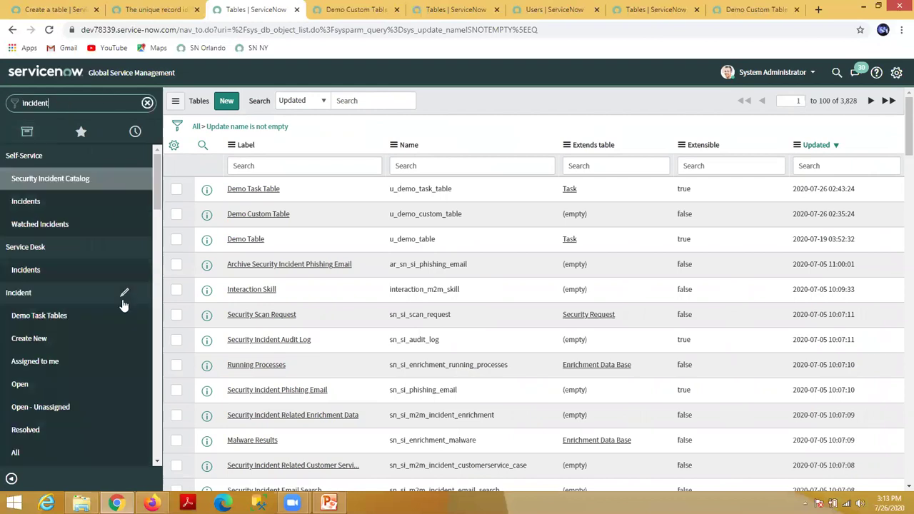
Step: Open the Demo Task Tables list from the Incident application in another browser tab
scroll(118, 301, down, 1)
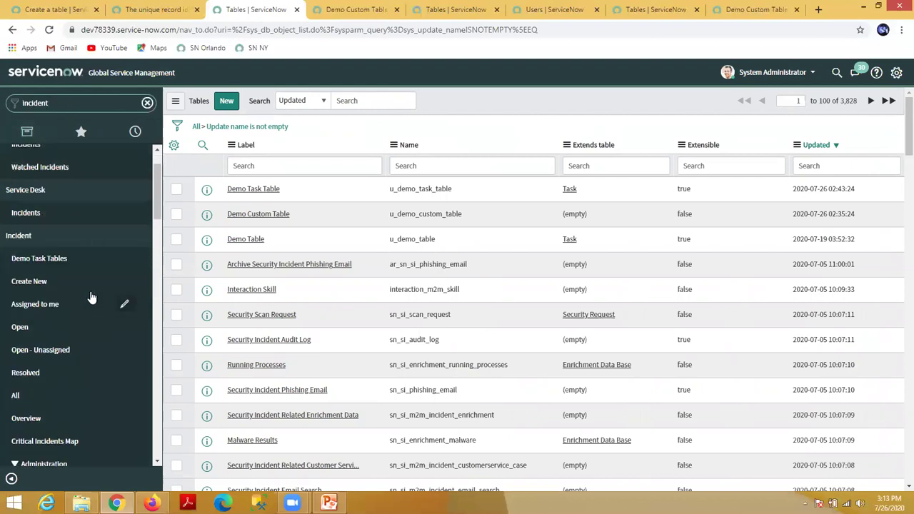
middle_click(44, 261)
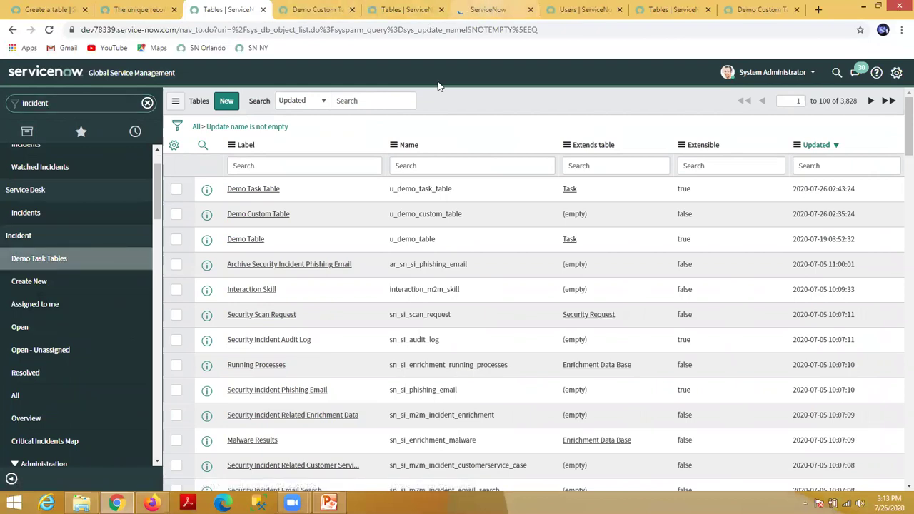
click(493, 9)
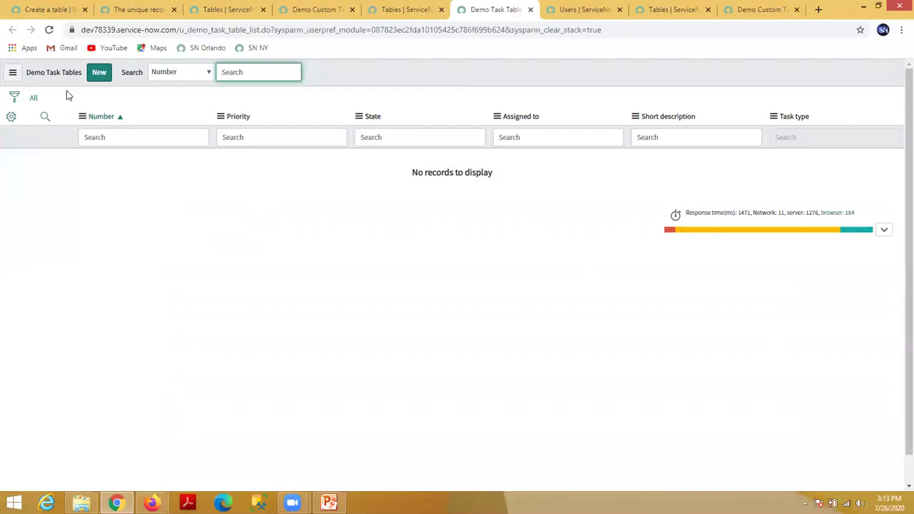
Step: Open a new record form in Demo Task Tables and look over its Description and Work notes fields
click(99, 73)
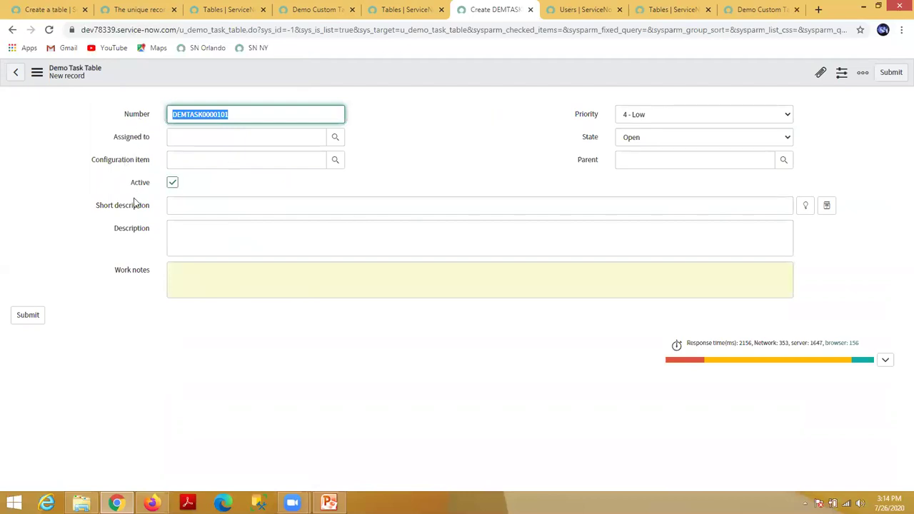
click(196, 245)
click(211, 281)
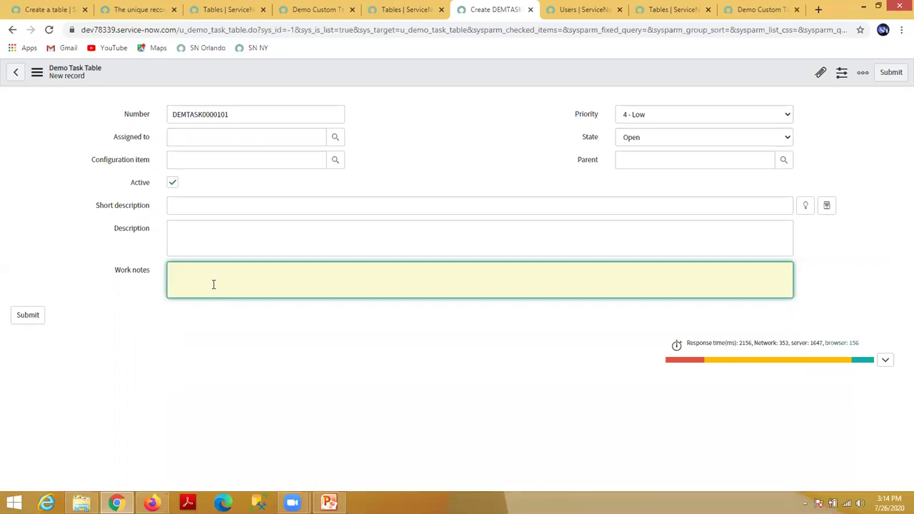
click(401, 14)
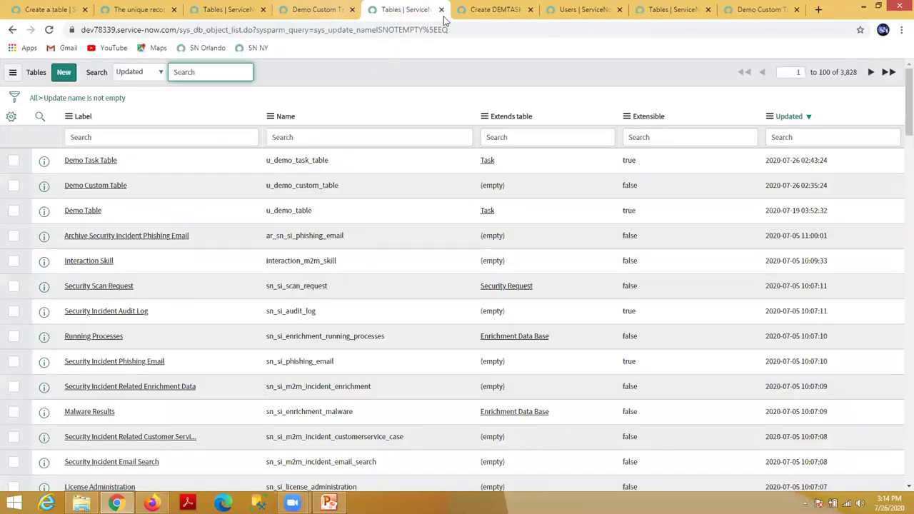
click(474, 11)
right_click(403, 65)
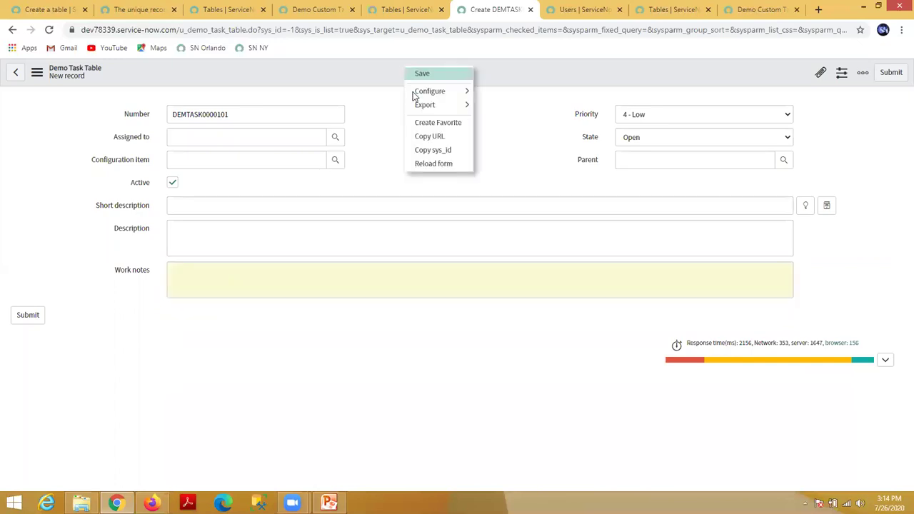
mouse_move(436, 94)
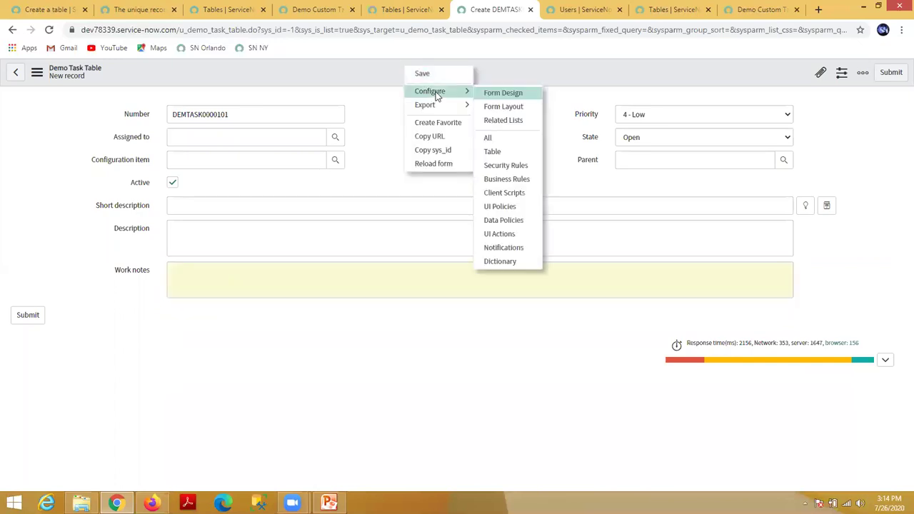
click(506, 107)
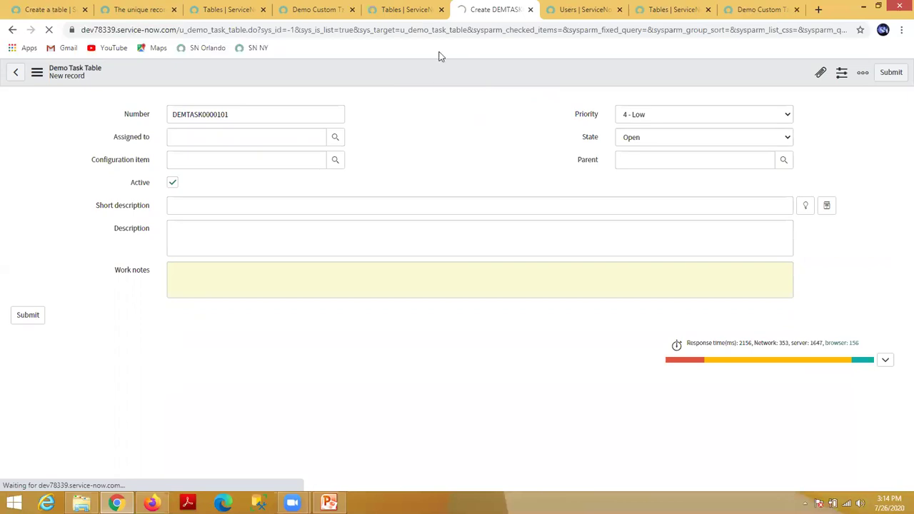
click(417, 10)
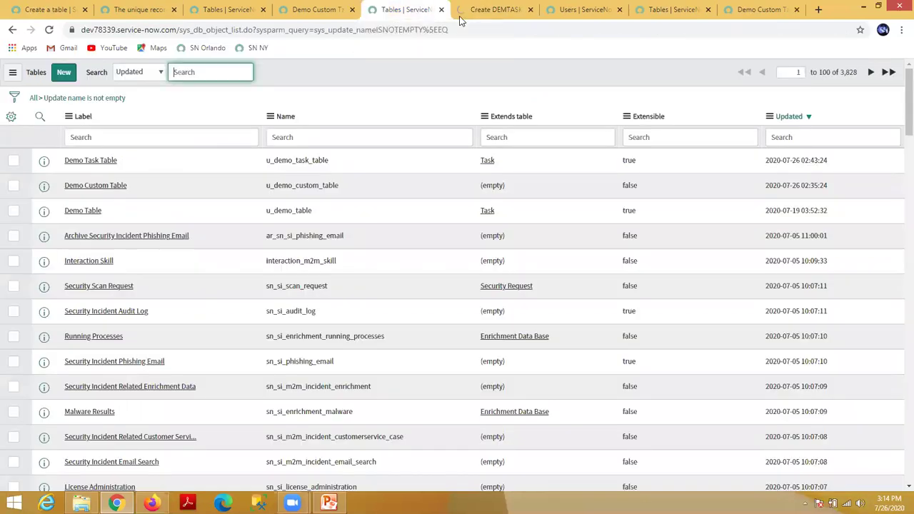
click(496, 10)
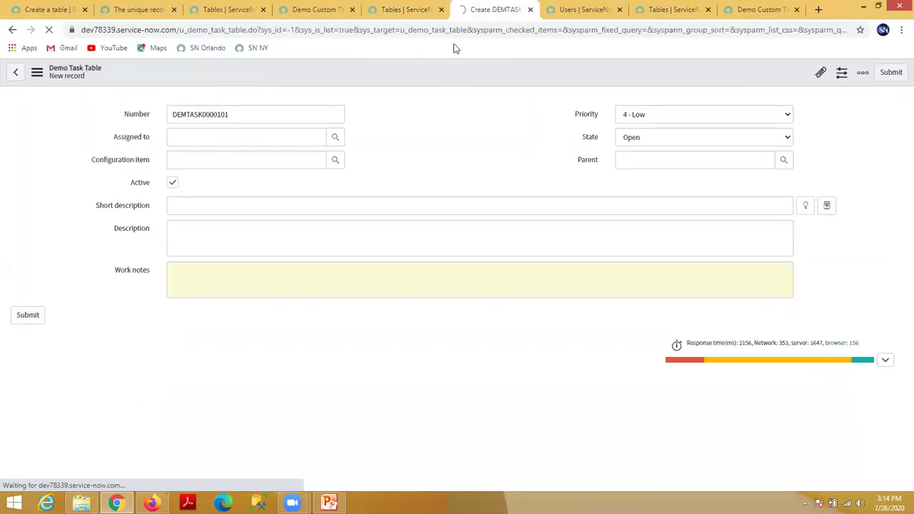
click(419, 10)
click(483, 17)
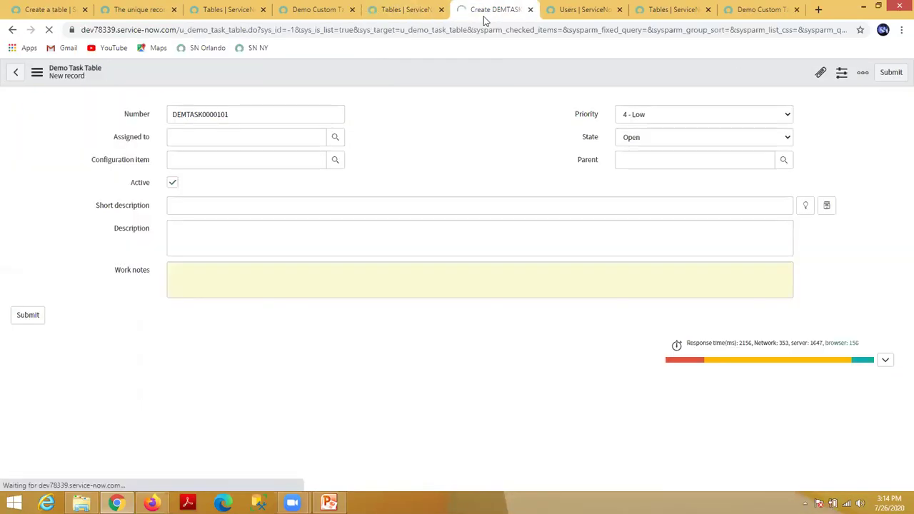
right_click(456, 57)
click(532, 8)
click(530, 9)
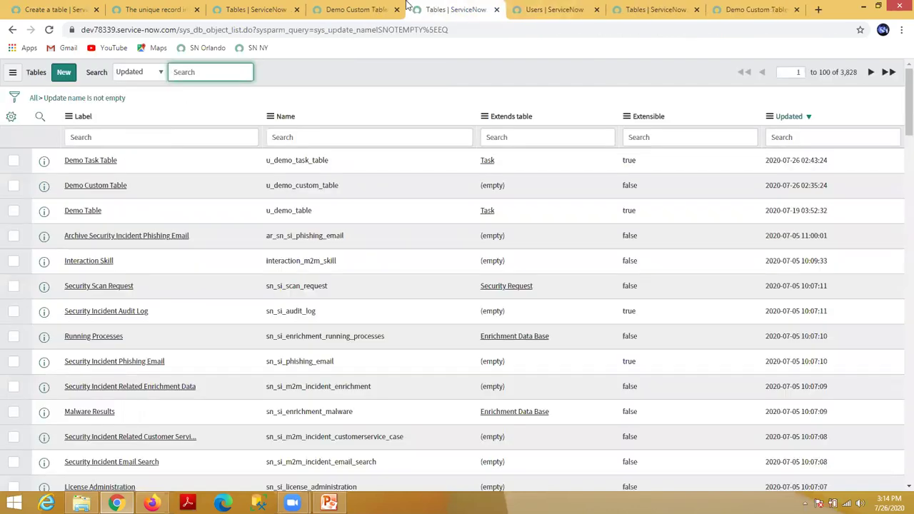
Step: Reopen the Demo Task Tables list from the Incident application in another browser tab and start a new record
click(284, 9)
click(350, 9)
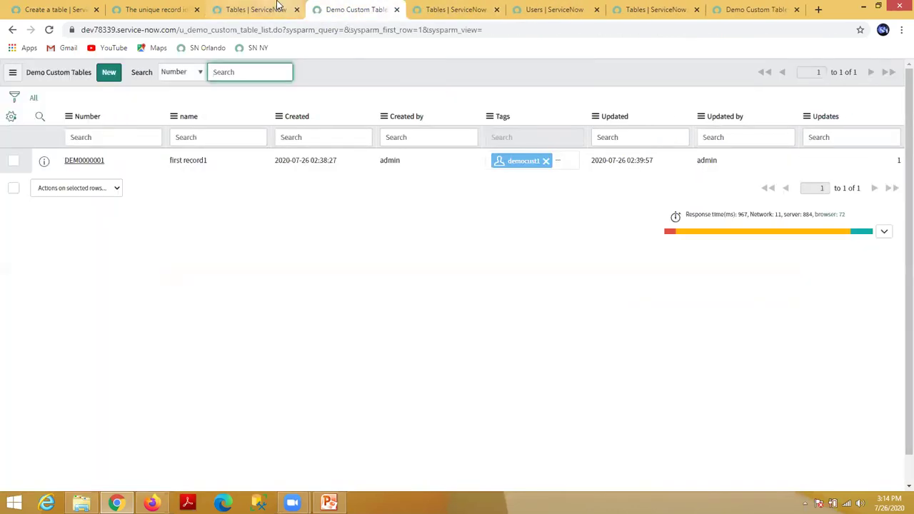
click(277, 7)
middle_click(53, 259)
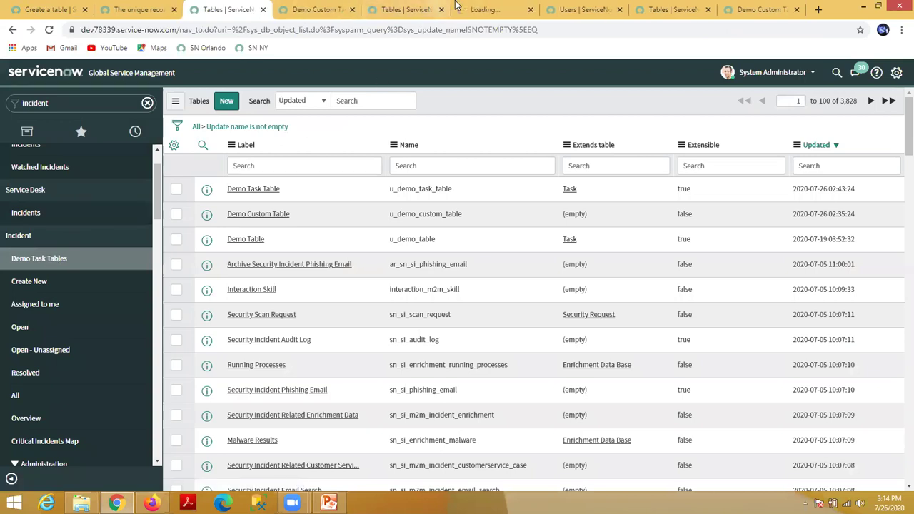
click(477, 10)
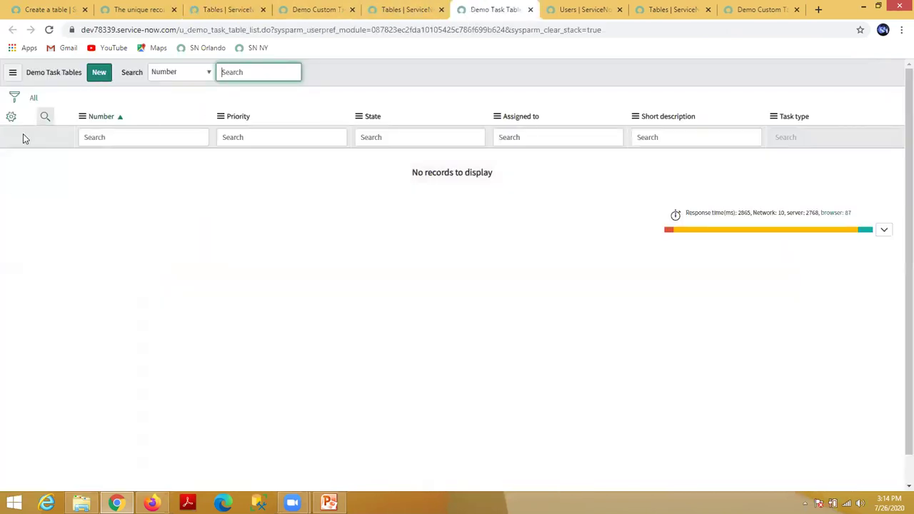
click(99, 72)
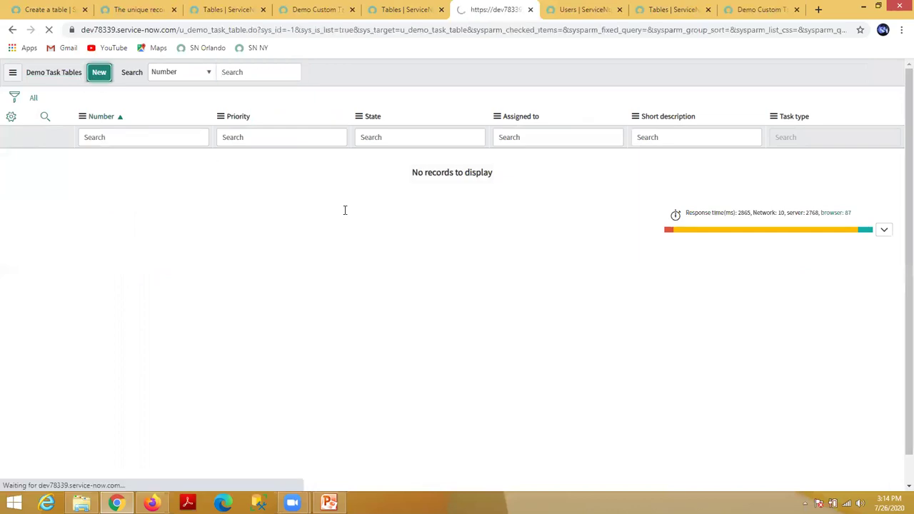
Step: Open the form layout configuration for the Demo Task Table form
right_click(442, 77)
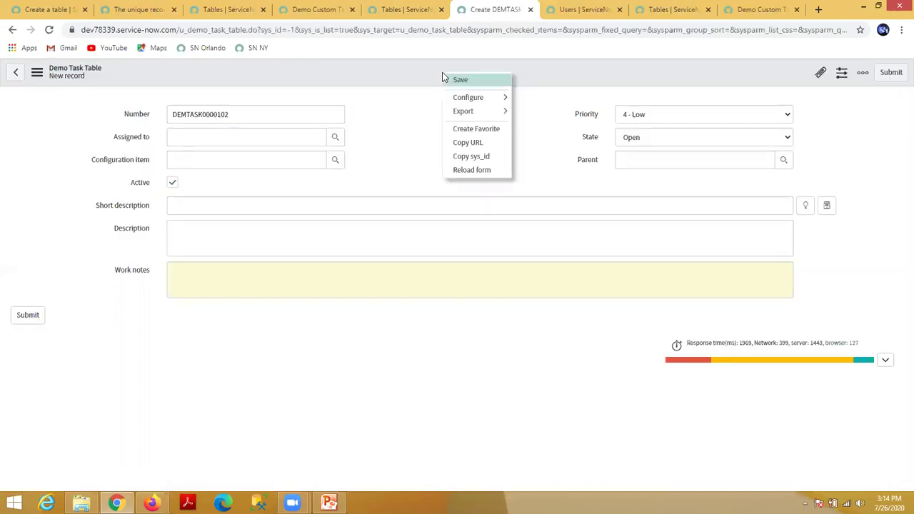
mouse_move(497, 96)
click(540, 114)
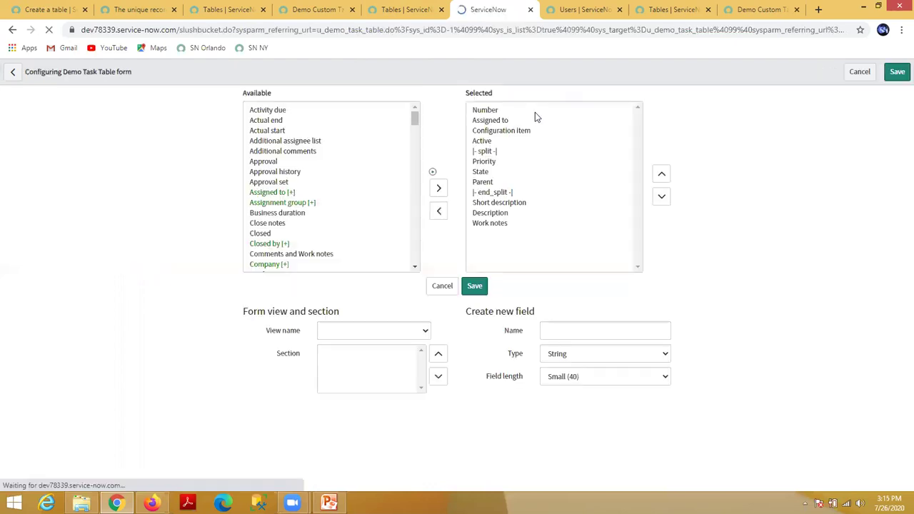
Step: Look through the fields available for the Demo Task Table form and those already selected, including Configuration item
click(271, 173)
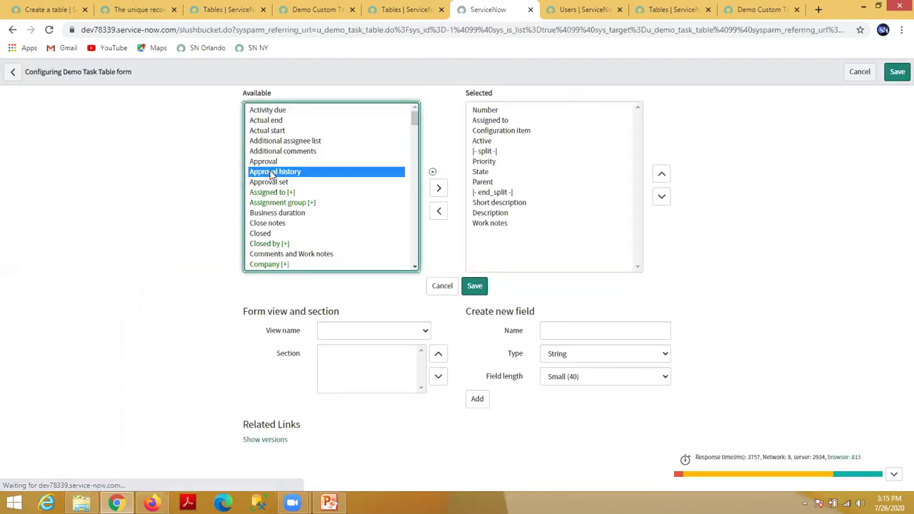
key(c)
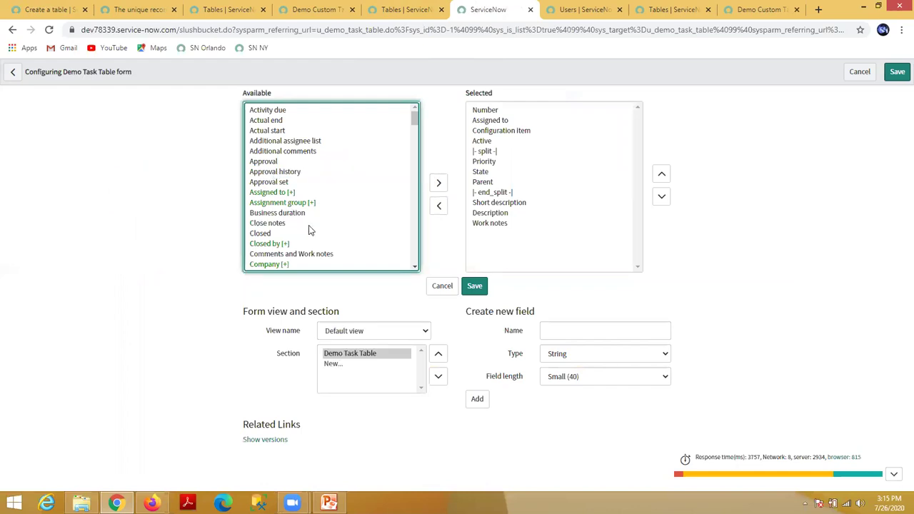
click(307, 202)
key(c)
key(c)
key(c)
key(c)
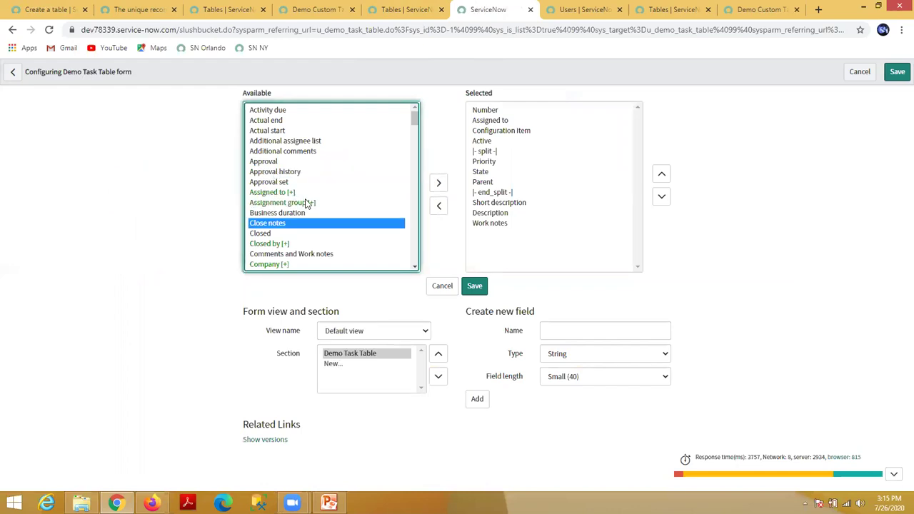
key(c)
key(c)
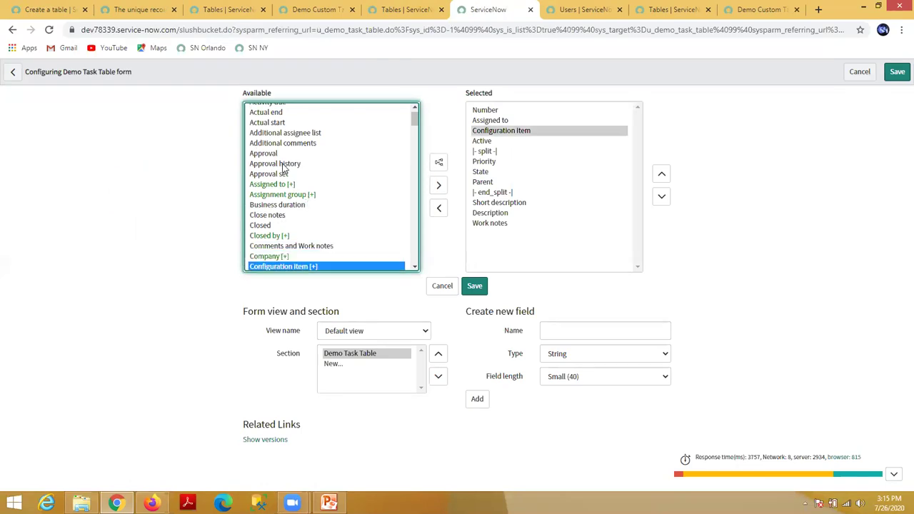
scroll(285, 169, up, 1)
click(273, 133)
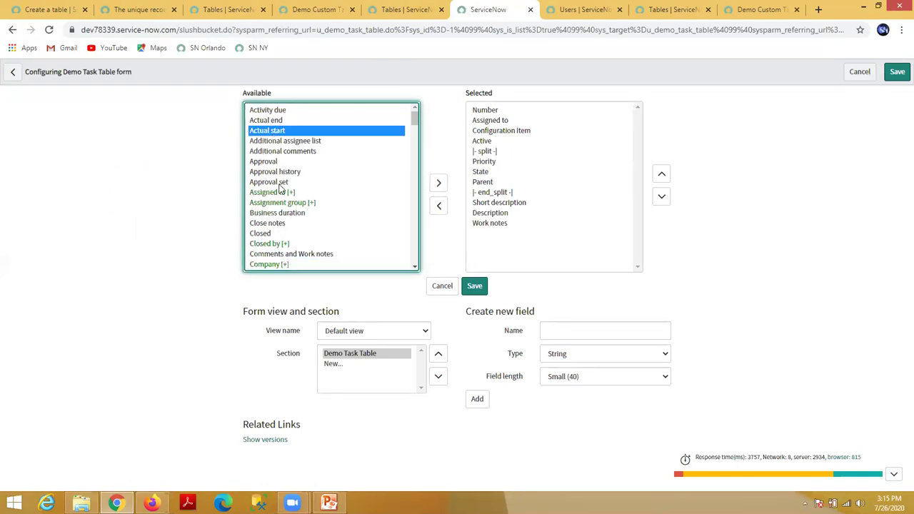
scroll(294, 252, down, 5)
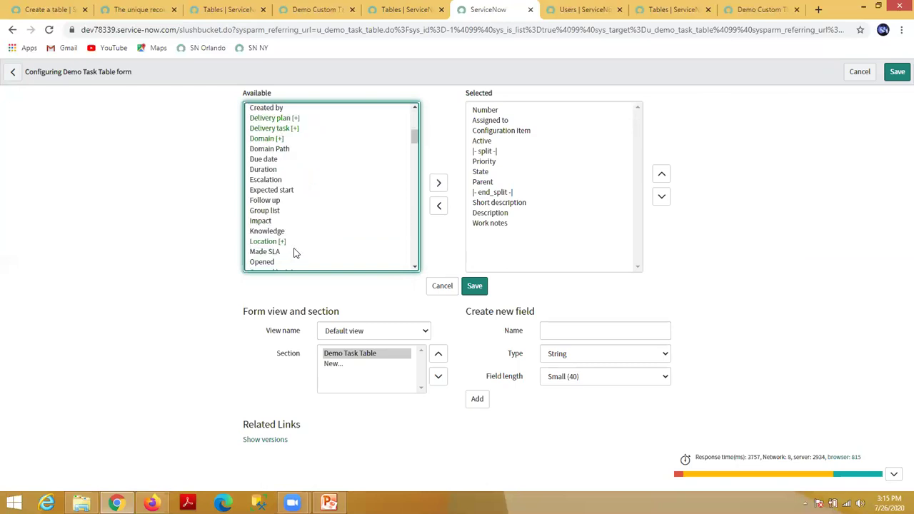
scroll(295, 253, down, 1)
scroll(293, 236, up, 1)
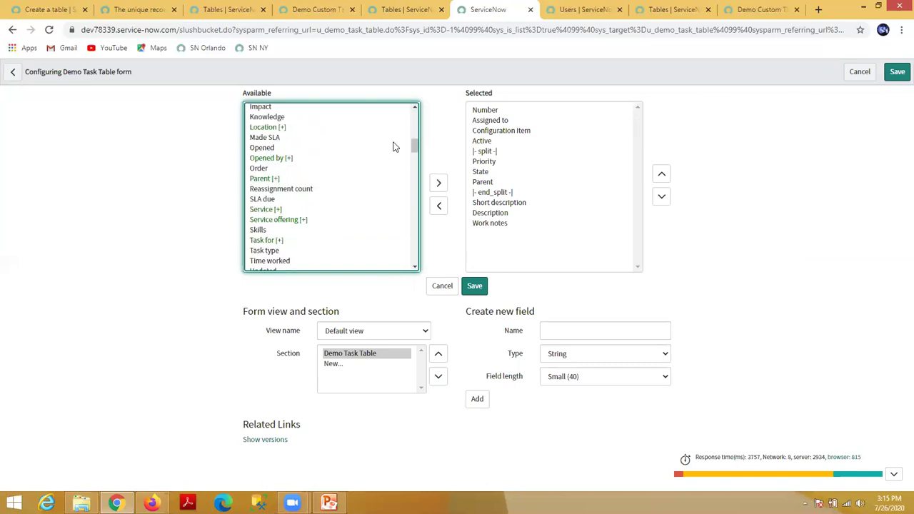
mouse_move(413, 146)
mouse_down()
mouse_move(414, 255)
mouse_move(419, 154)
mouse_up()
click(268, 199)
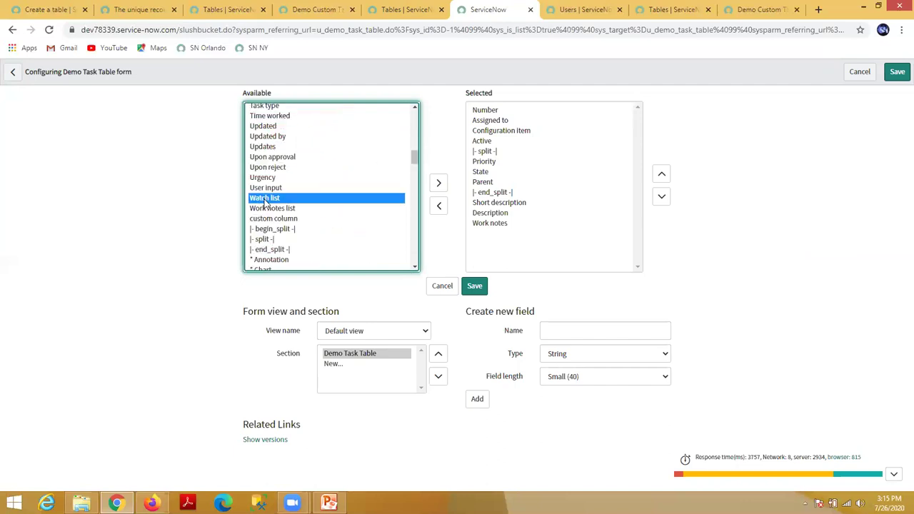
scroll(275, 192, up, 15)
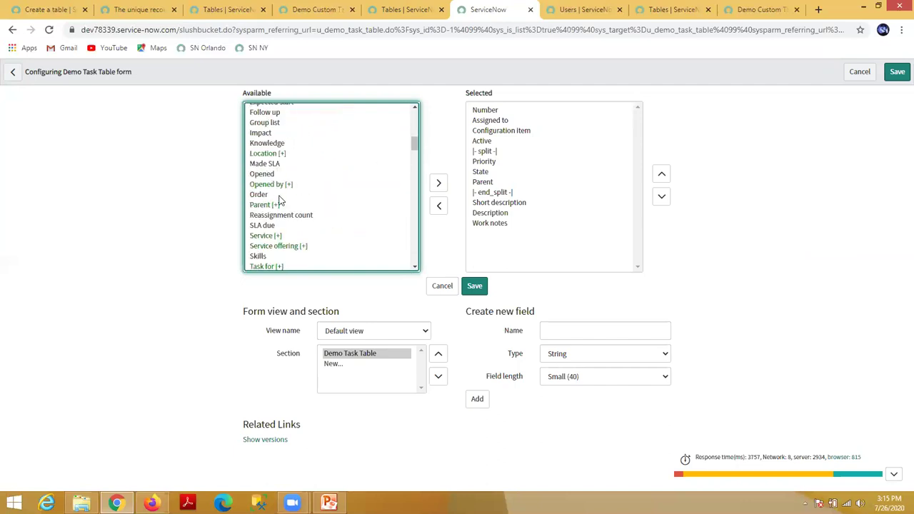
scroll(280, 200, up, 5)
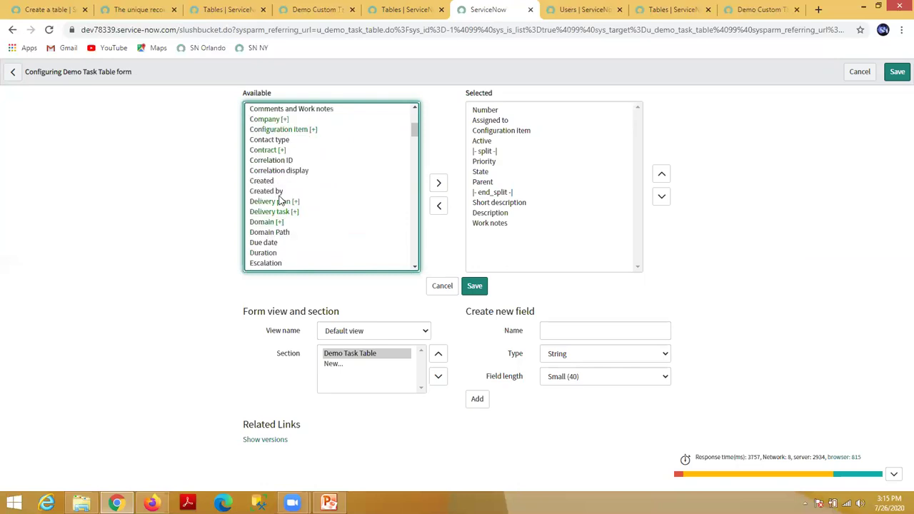
scroll(280, 197, up, 5)
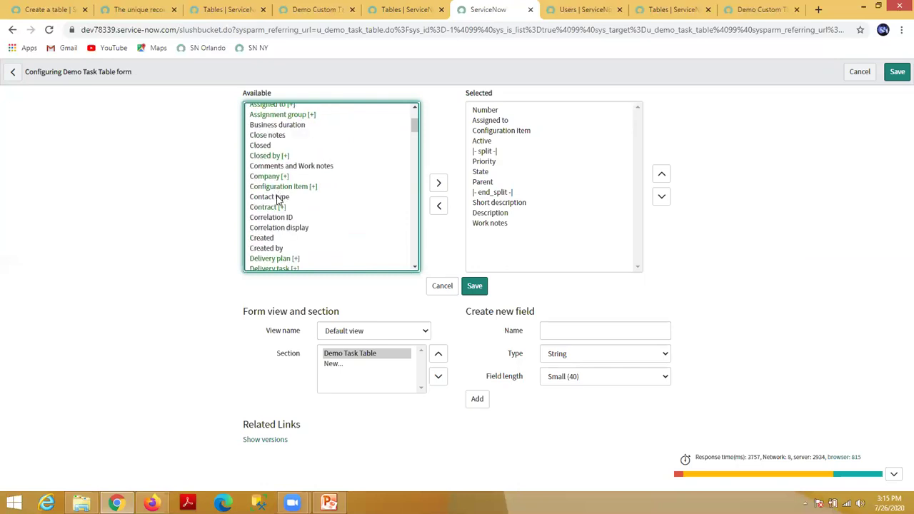
scroll(282, 220, up, 3)
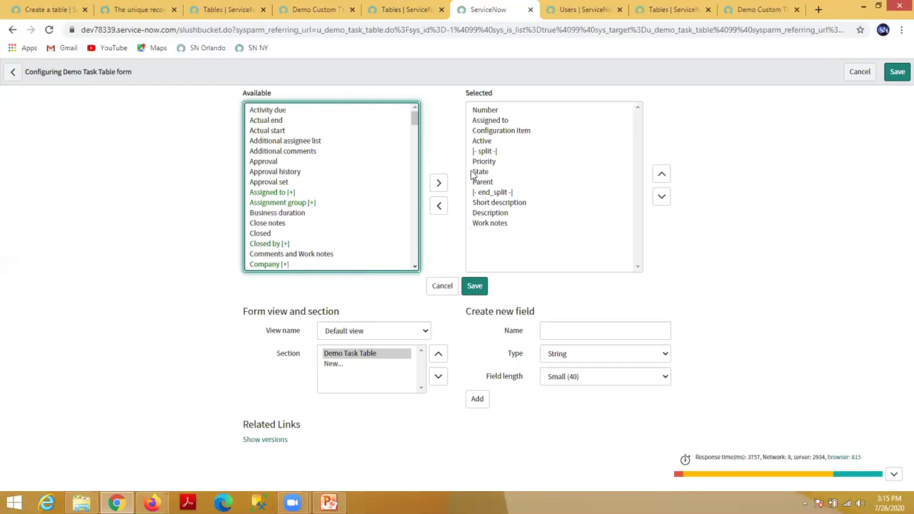
drag(490, 163, 494, 176)
click(501, 131)
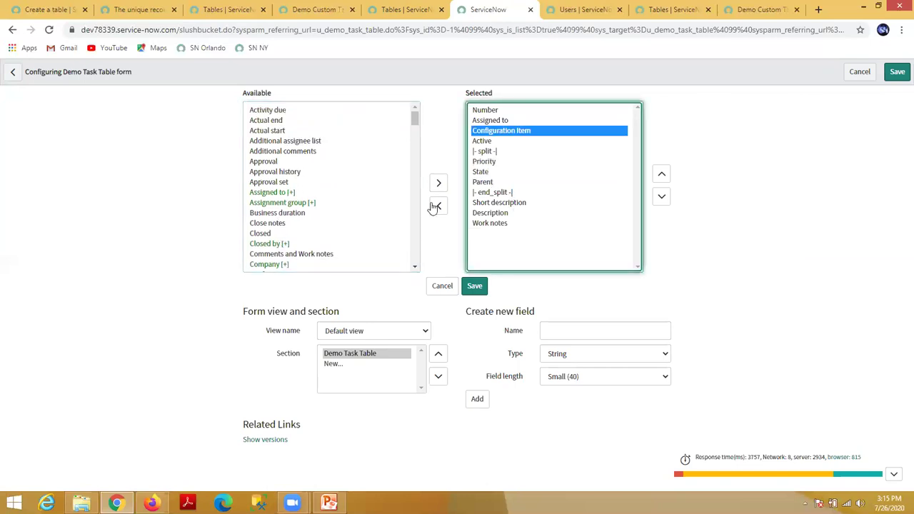
Step: Add the custom column field to the end of the Demo Task Table form's selected fields and save the layout
scroll(304, 225, down, 3)
scroll(291, 238, down, 3)
scroll(286, 225, down, 10)
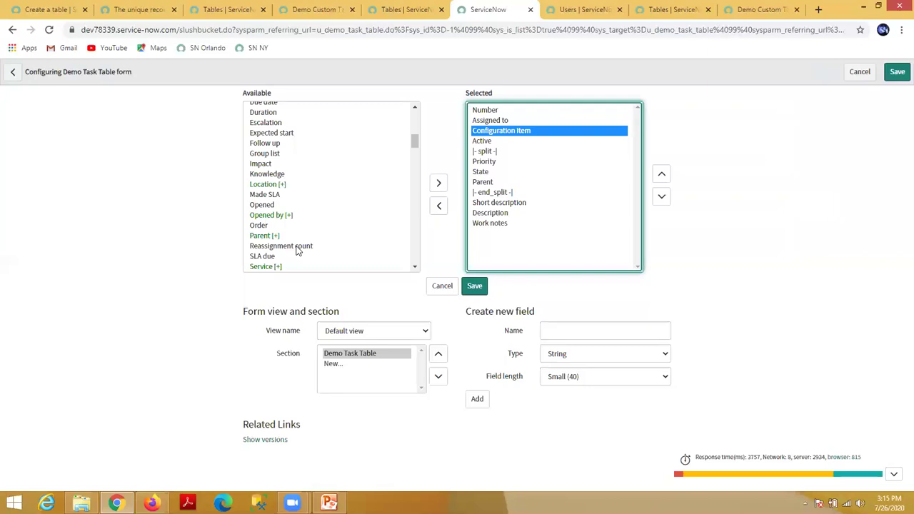
scroll(297, 250, down, 3)
scroll(371, 238, down, 7)
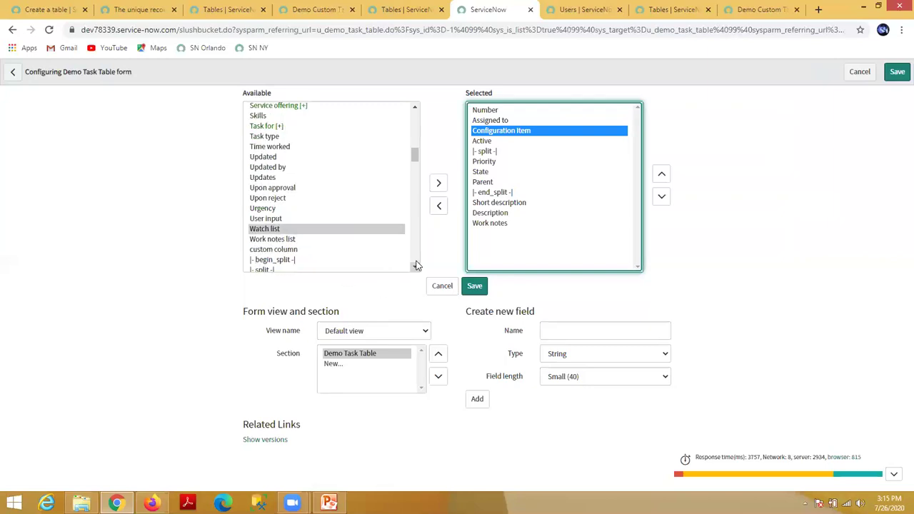
click(288, 250)
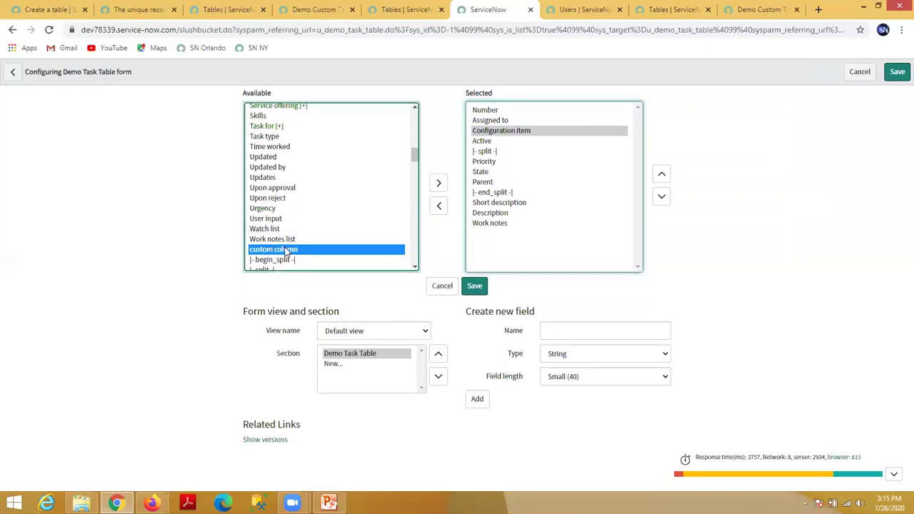
click(438, 185)
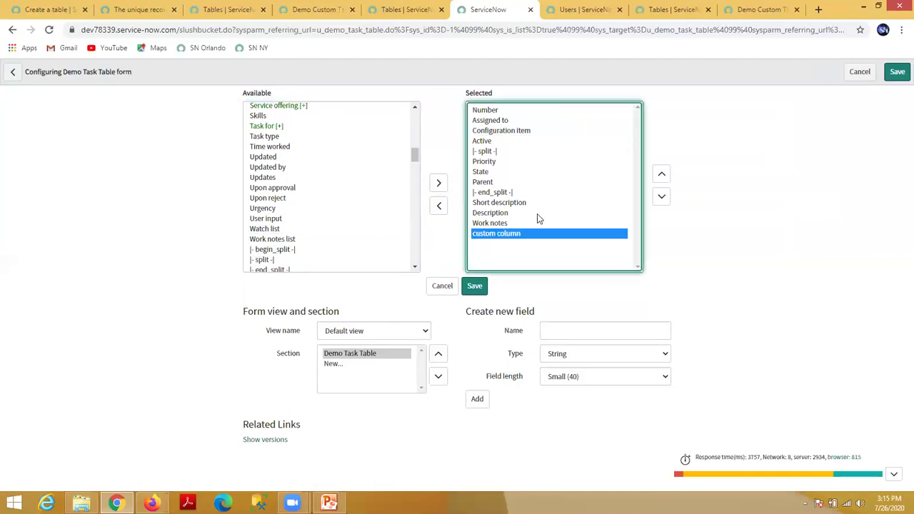
click(474, 287)
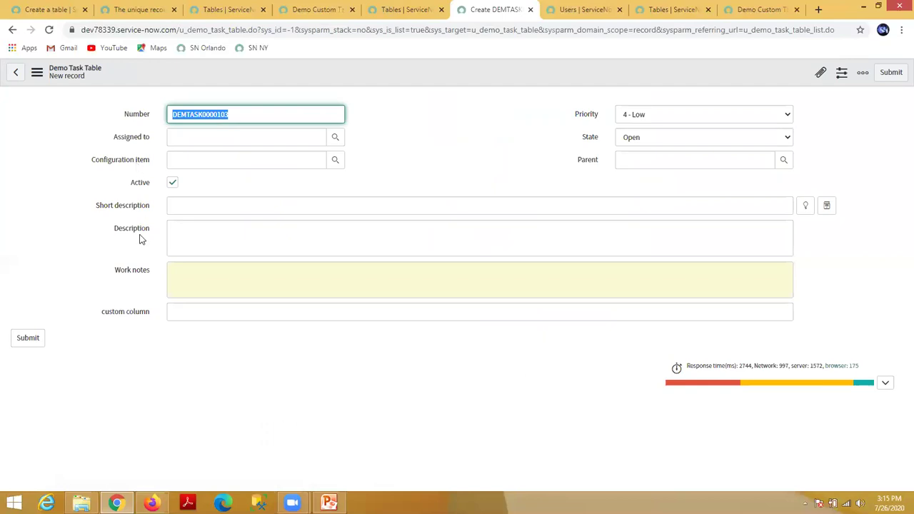
Step: Show the dictionary information of the custom column field on the new record form
click(140, 318)
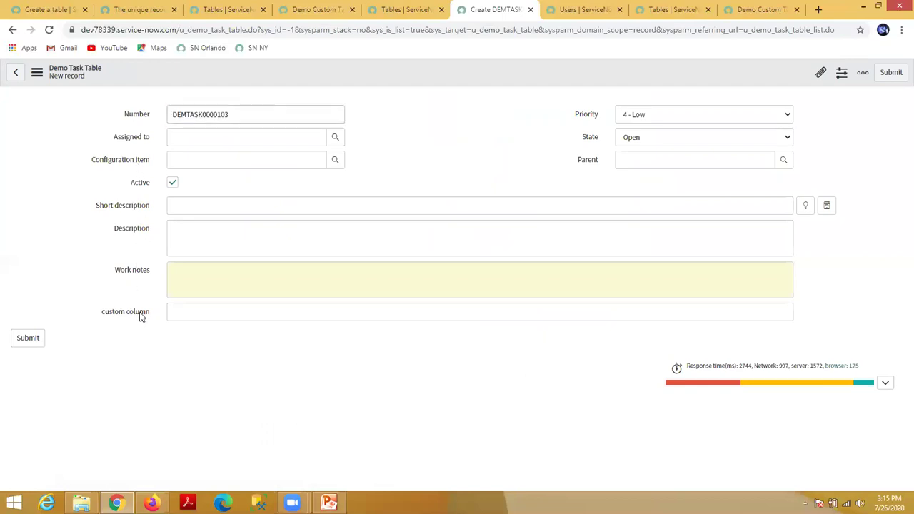
right_click(140, 318)
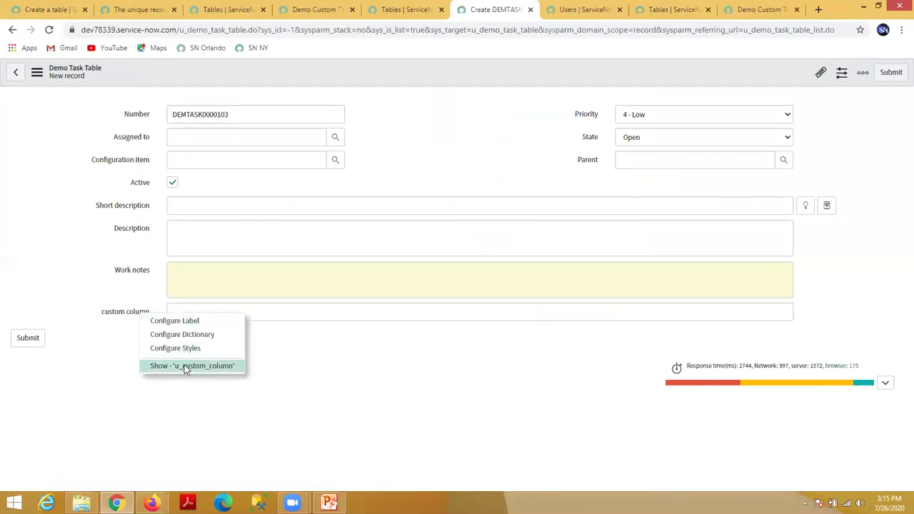
click(184, 366)
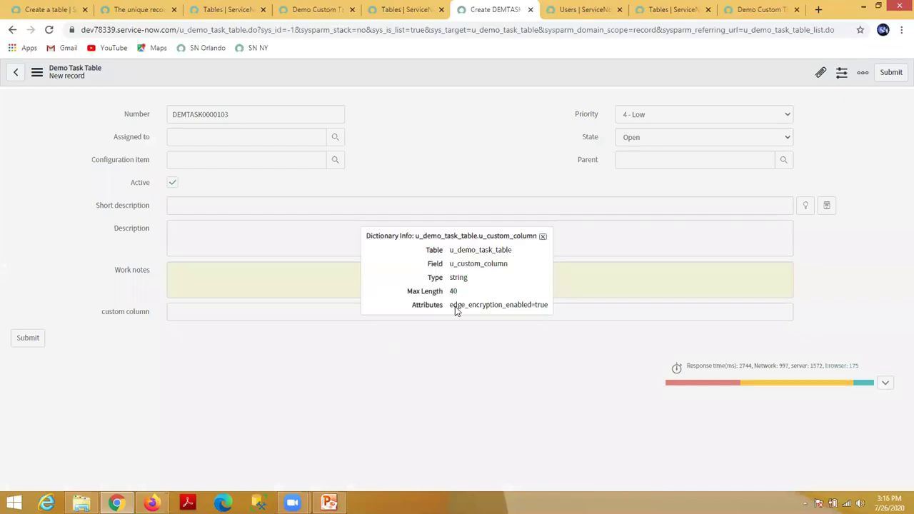
Step: Highlight the table and field names in the custom column's dictionary information, and close the information window
drag(450, 249, 518, 256)
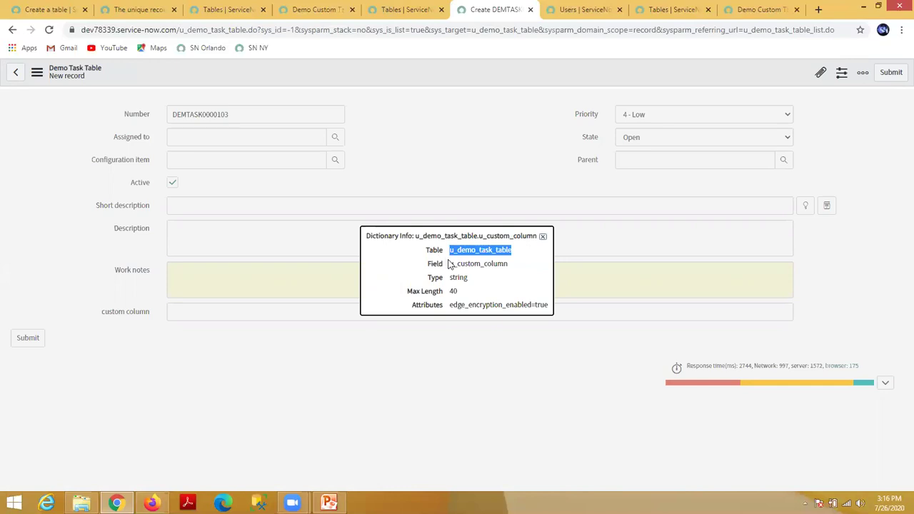
drag(450, 263, 510, 268)
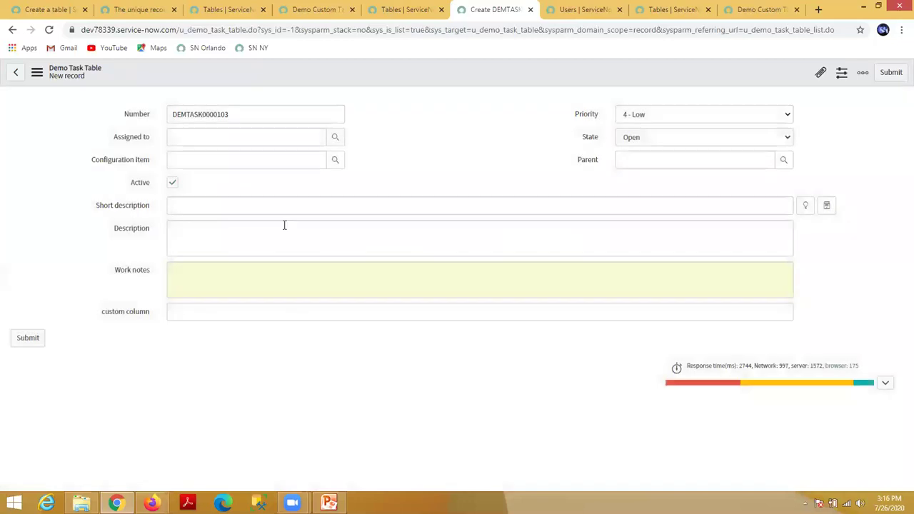
click(543, 236)
Step: Show the dictionary information of the Configuration item field, highlight its source table and close the information window
right_click(118, 158)
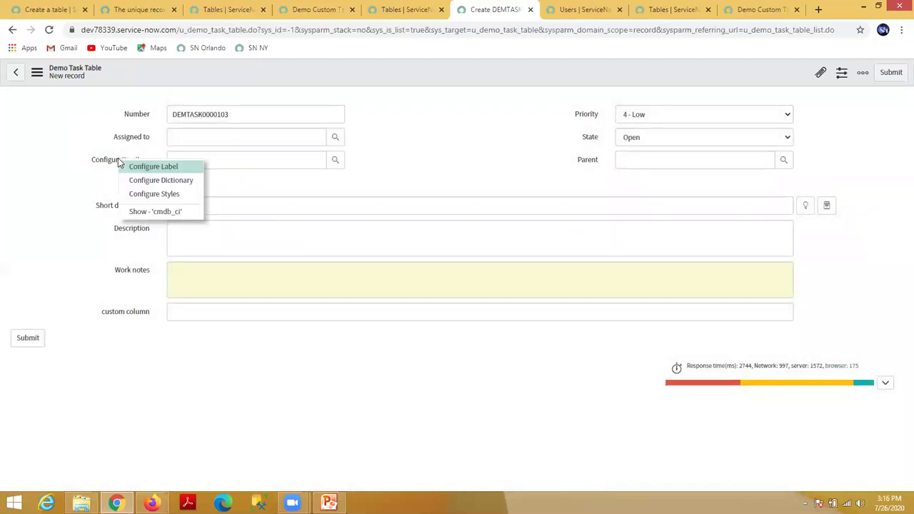
click(164, 213)
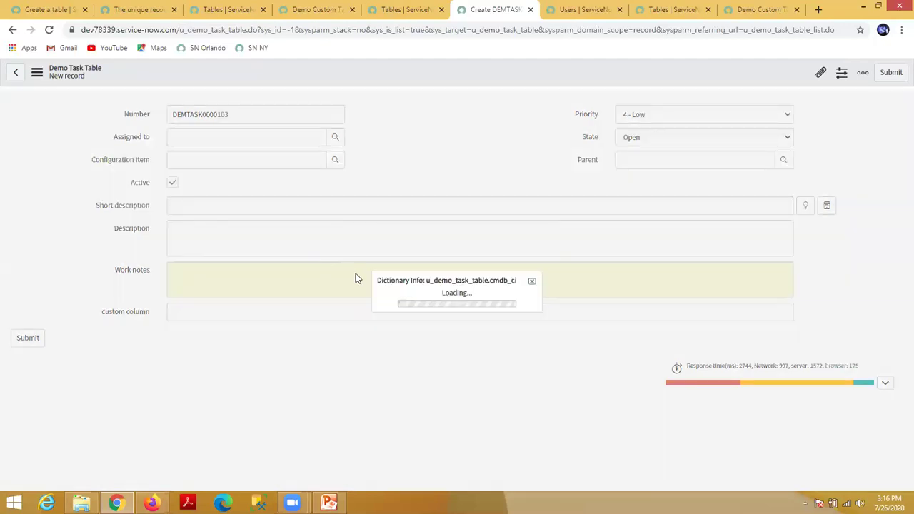
double_click(468, 250)
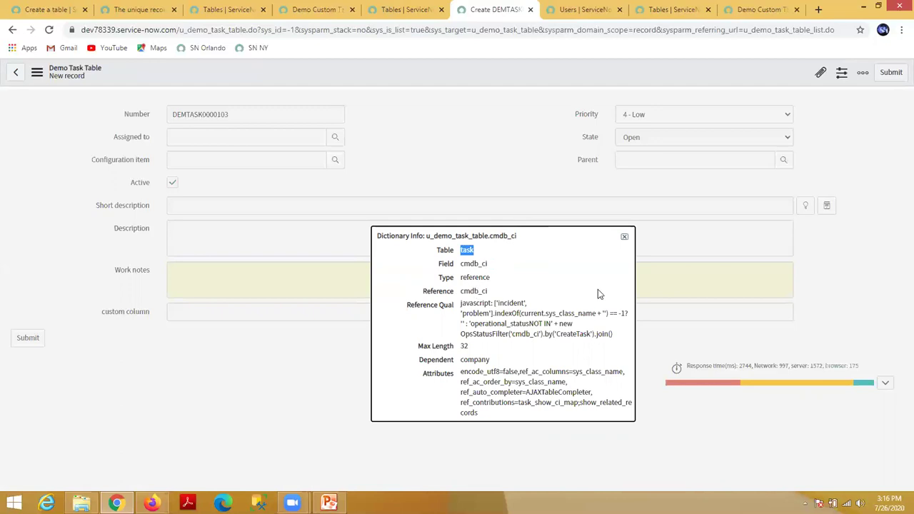
click(624, 236)
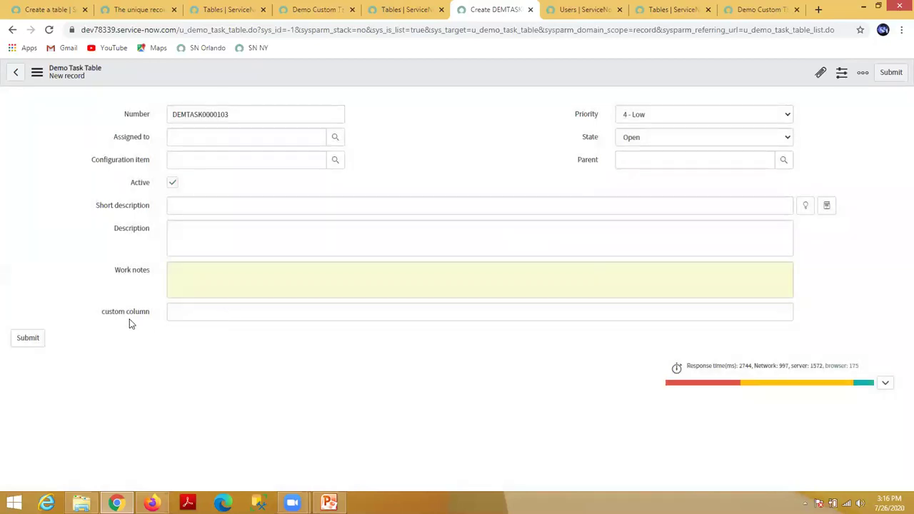
right_click(137, 312)
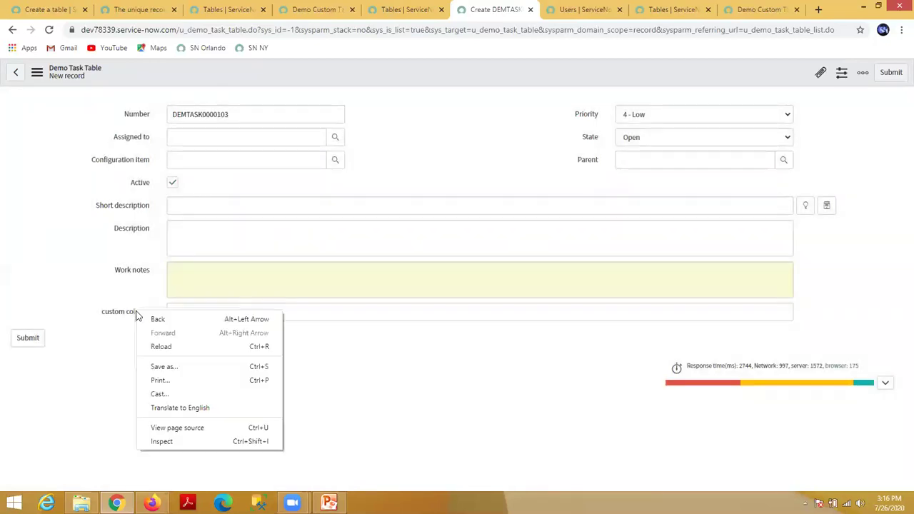
click(124, 332)
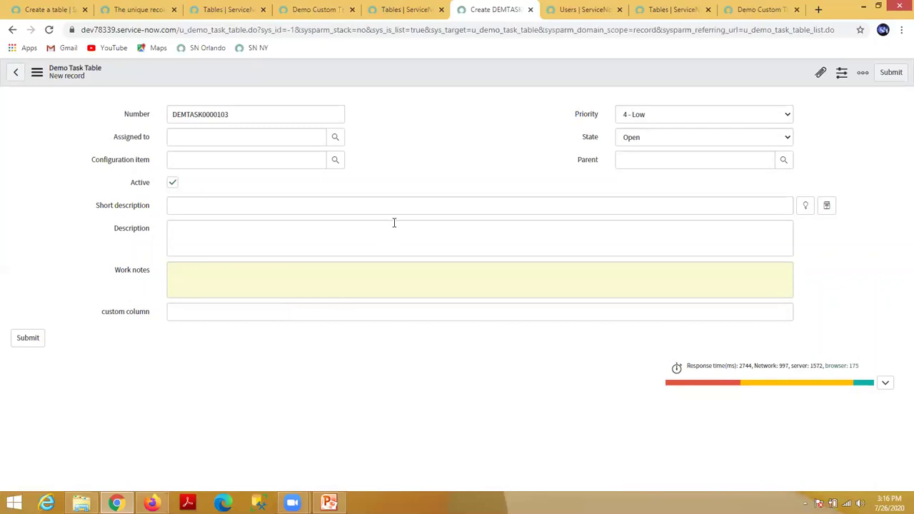
Step: Return to the main ServiceNow page, filter the navigator for "system def" and load the Tables list
click(402, 10)
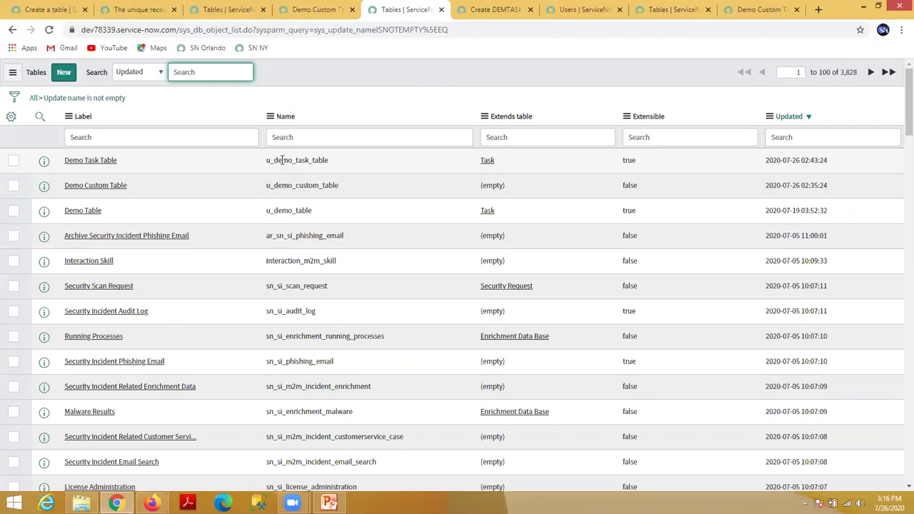
click(317, 10)
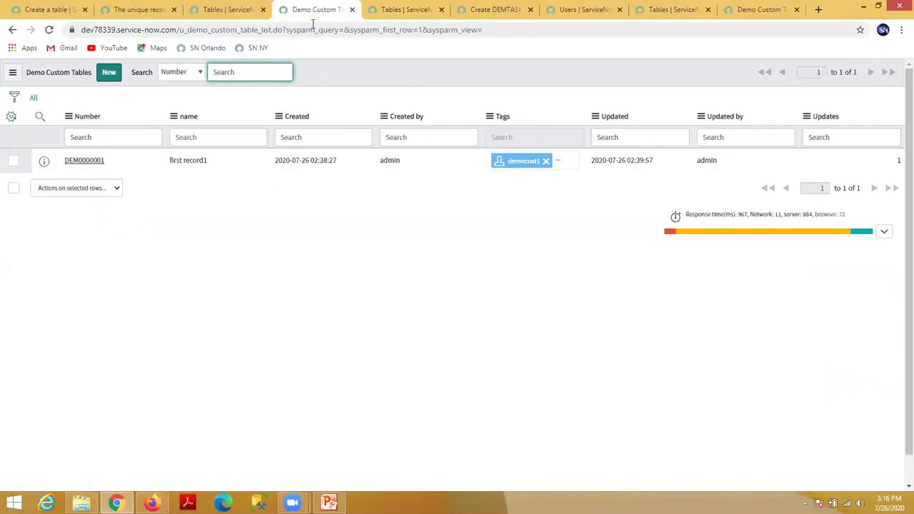
click(416, 10)
click(308, 10)
click(213, 8)
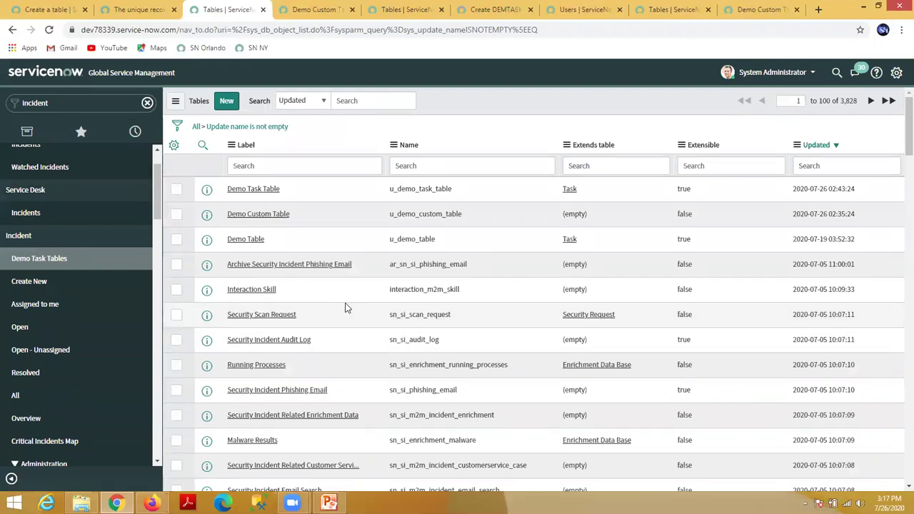
double_click(66, 103)
text(system def)
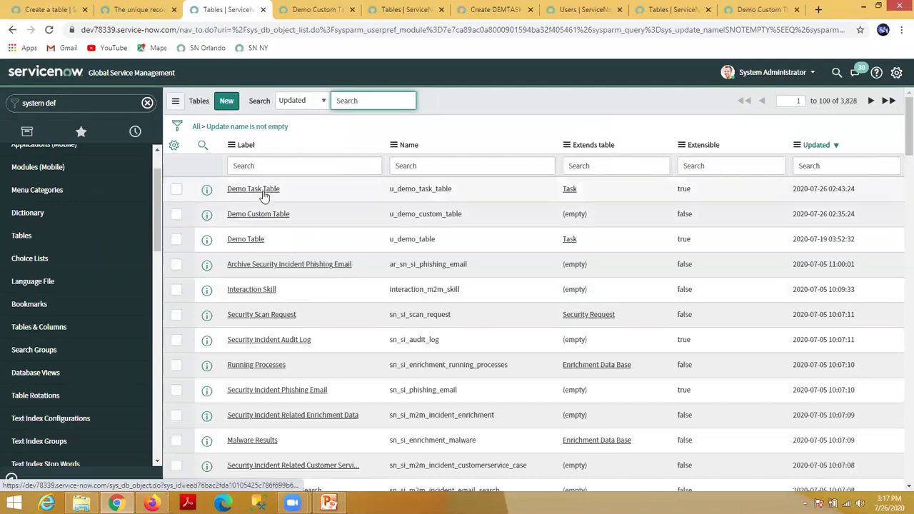
Step: Open the Demo Custom Table record in a separate browser tab, review its control settings and column list, and close it
ctrl+click(258, 215)
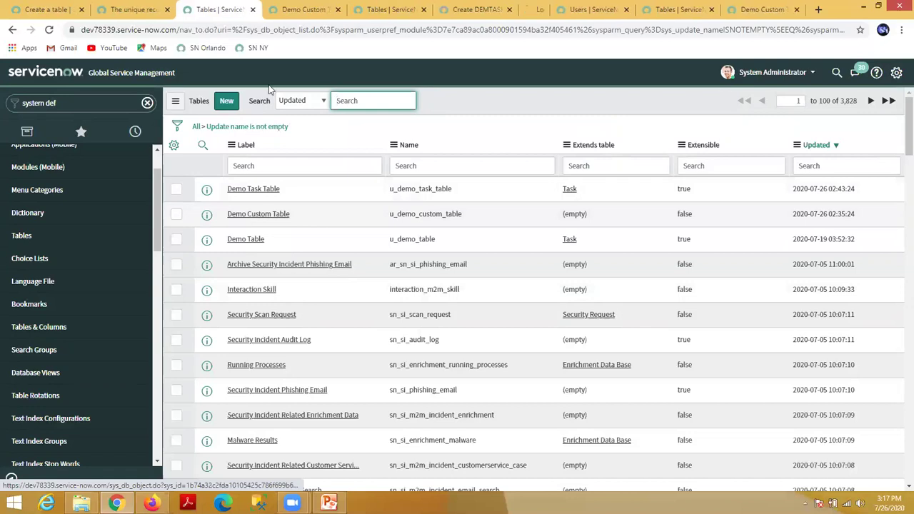
click(515, 11)
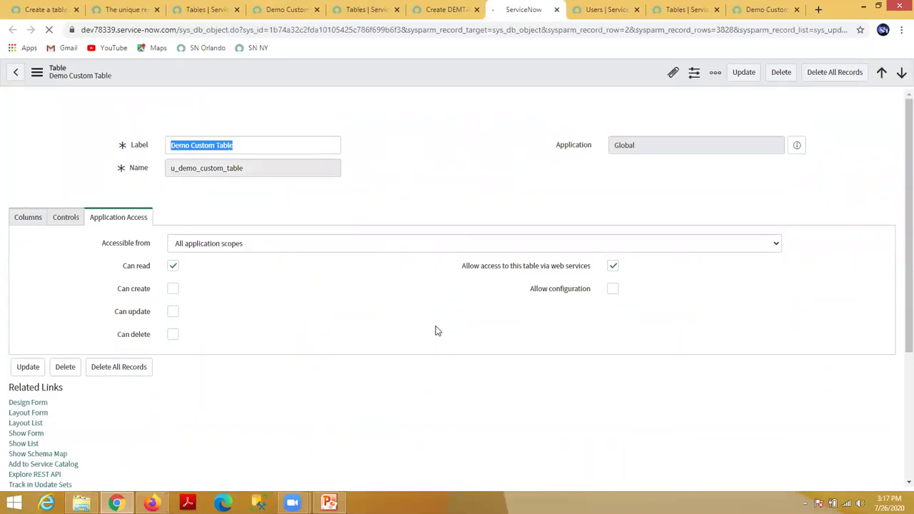
click(67, 218)
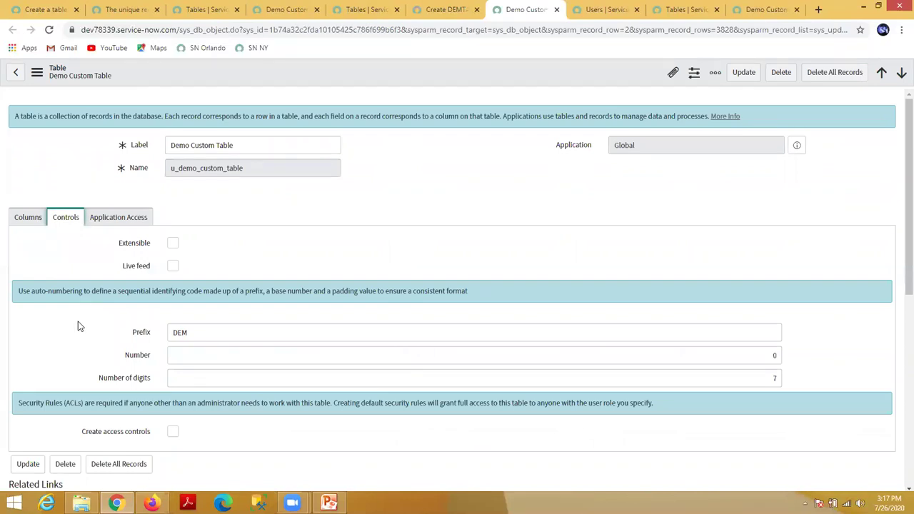
click(29, 217)
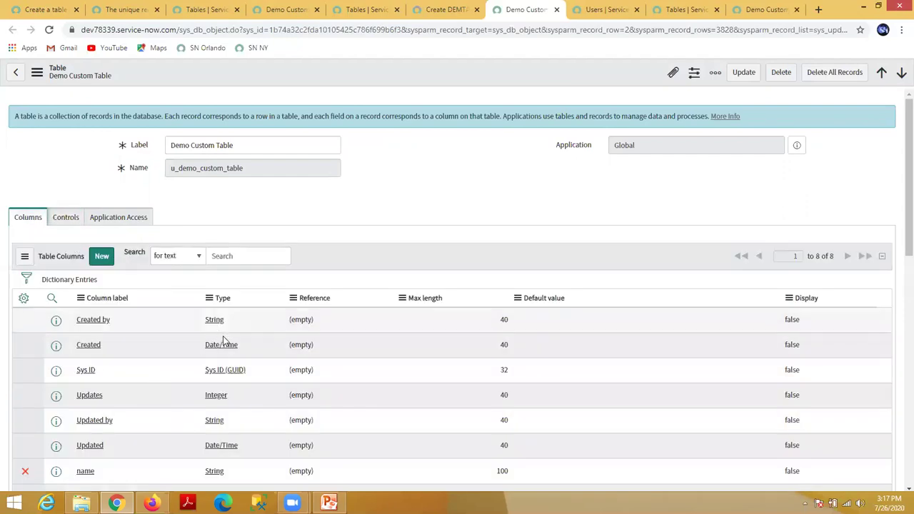
scroll(276, 343, down, 1)
scroll(275, 350, up, 1)
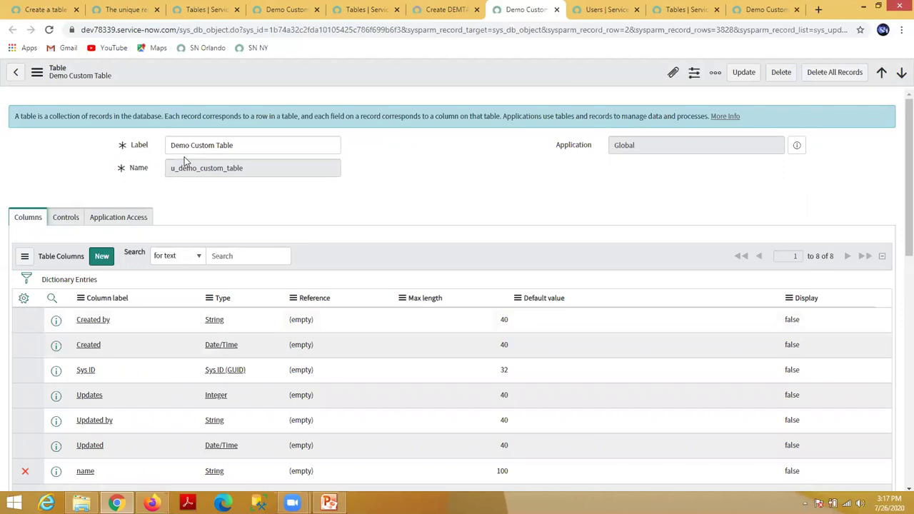
click(65, 218)
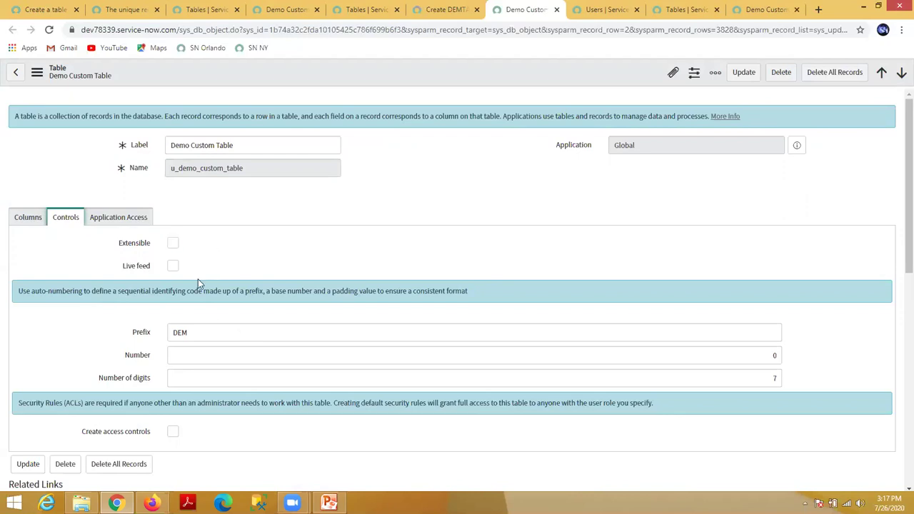
click(33, 215)
scroll(378, 192, down, 2)
scroll(379, 192, up, 2)
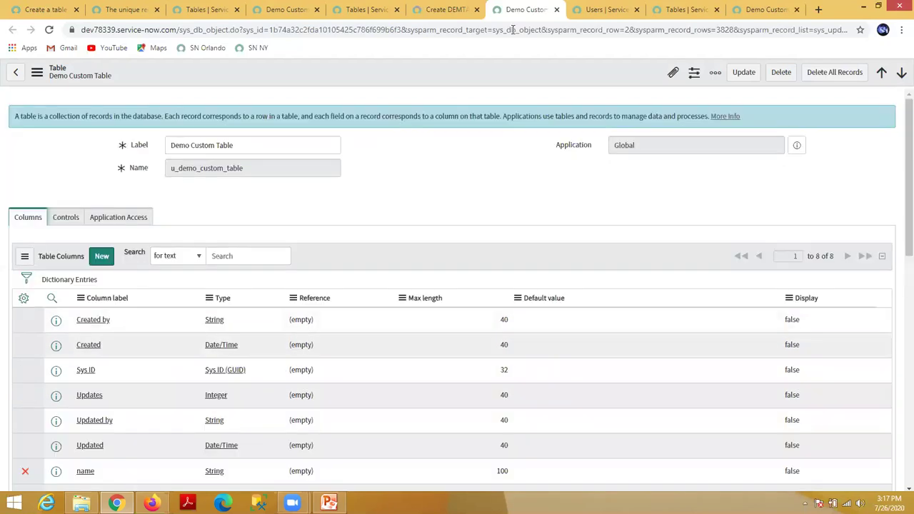
click(556, 9)
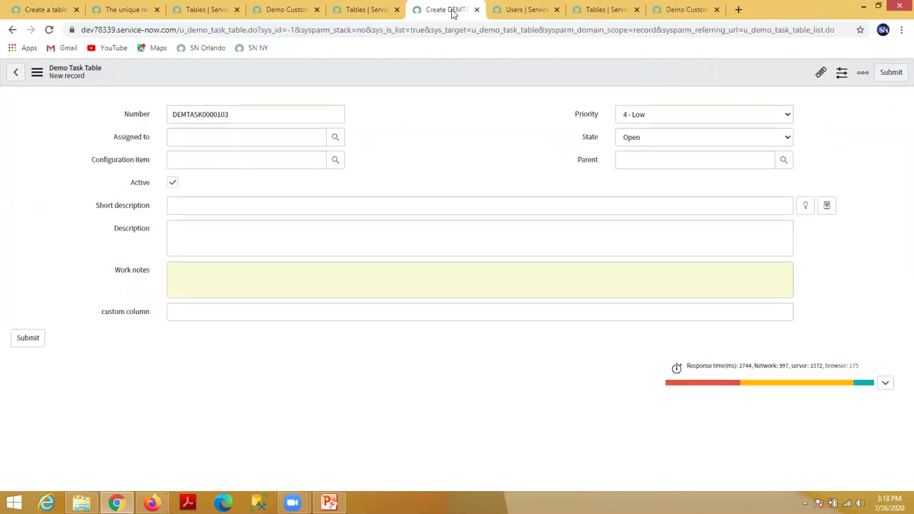
Step: Close the new Demo Task Table record, filter the navigator for "tables" and open Tables & Columns in a separate browser tab
click(477, 9)
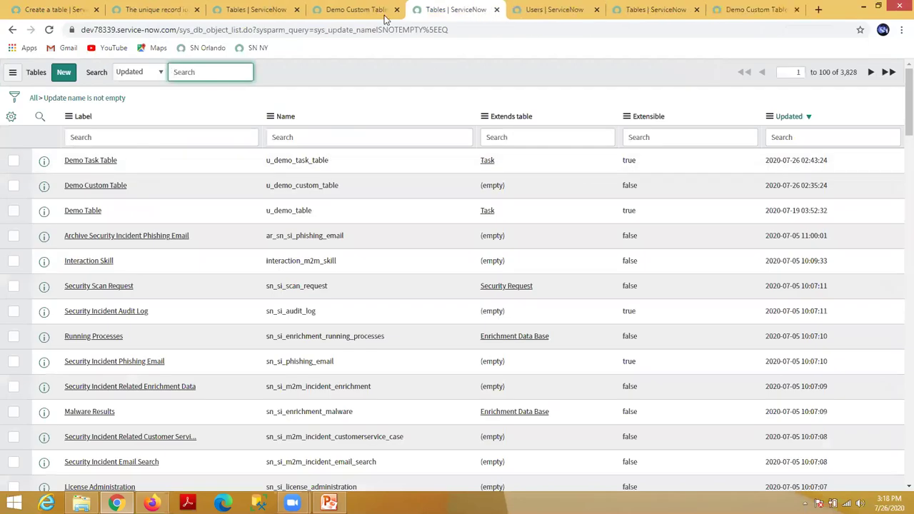
click(358, 10)
click(85, 100)
text(tables)
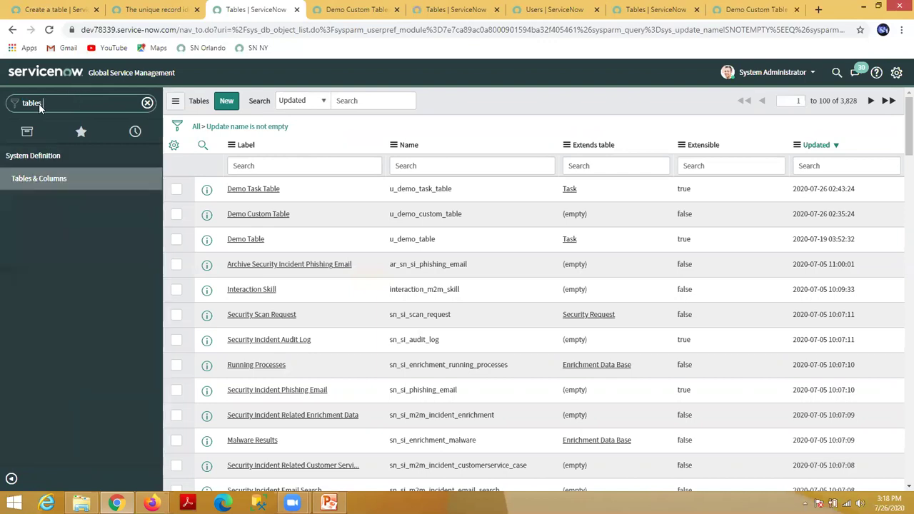
middle_click(36, 179)
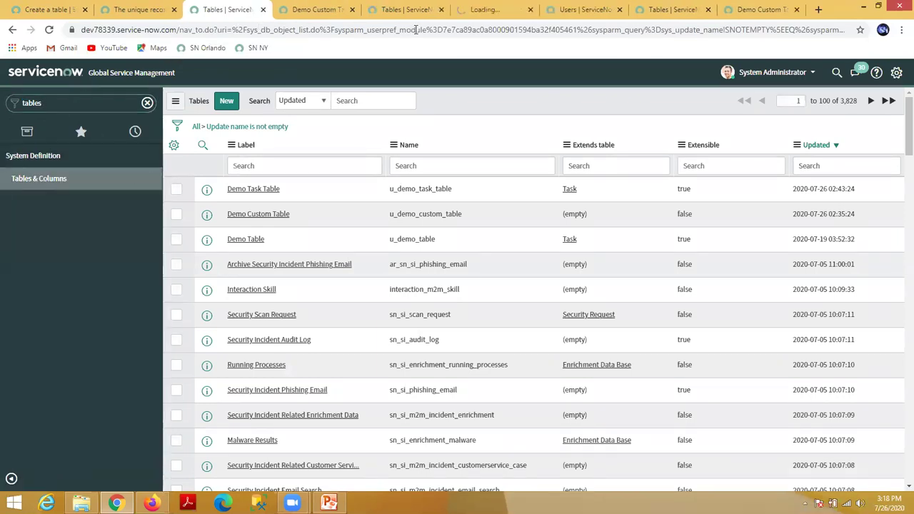
click(463, 10)
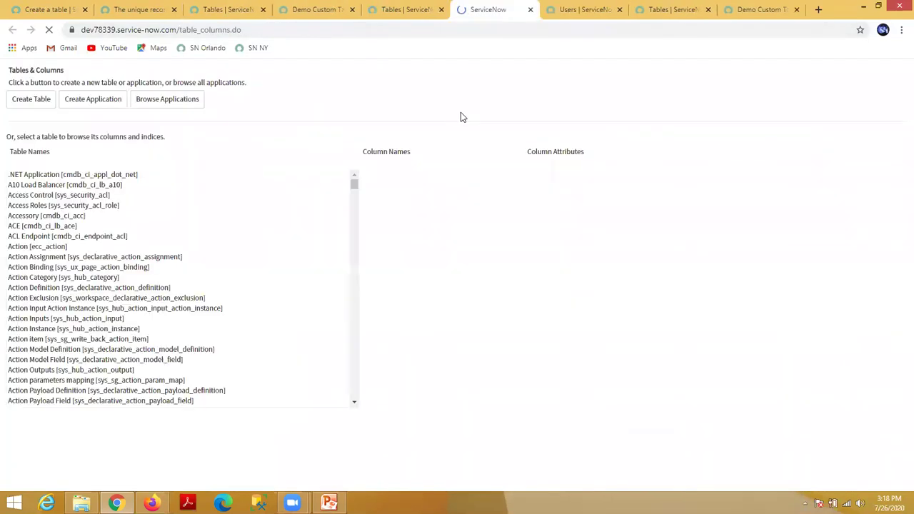
Step: Locate the demo tables among the table names and show the column names of Demo Custom Table
click(64, 227)
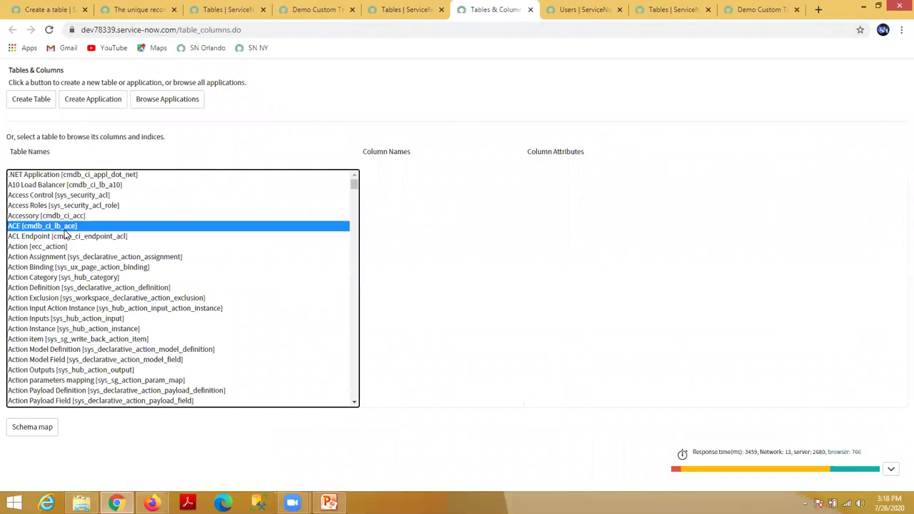
click(54, 261)
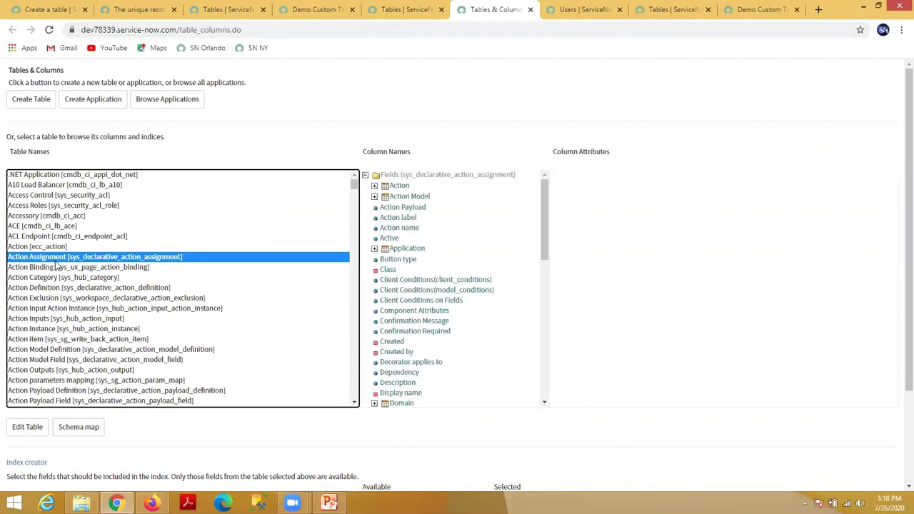
text(demo)
scroll(66, 318, down, 1)
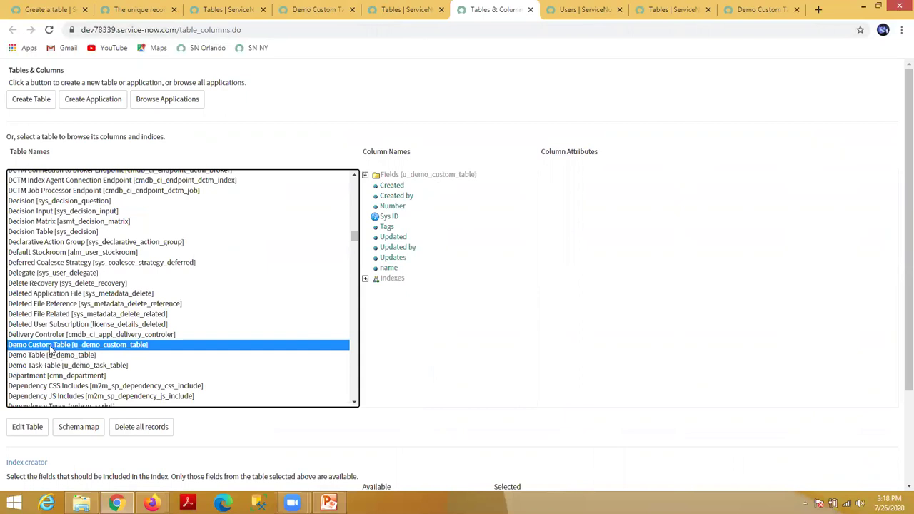
click(78, 356)
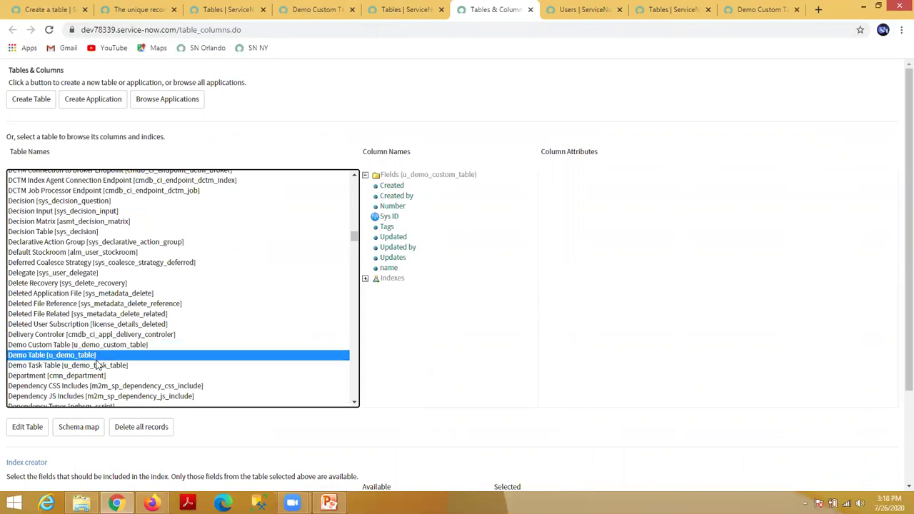
scroll(97, 365, down, 2)
click(90, 225)
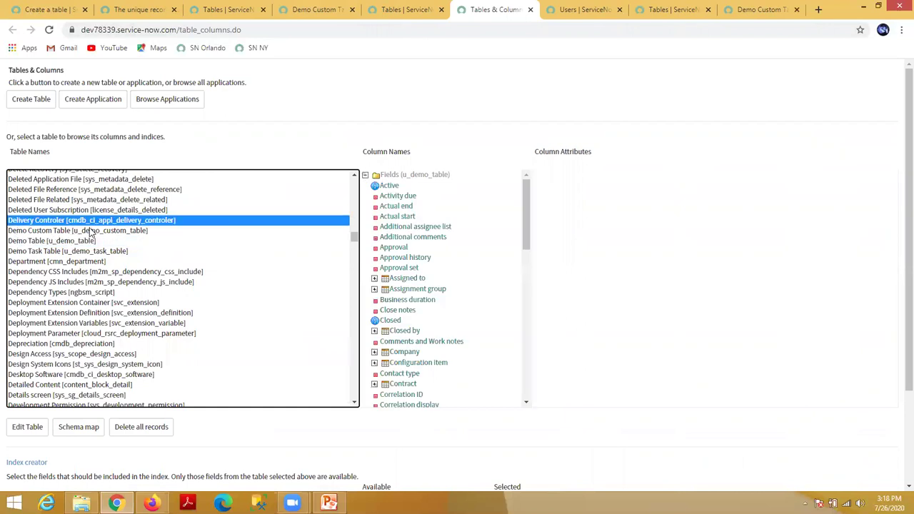
click(90, 231)
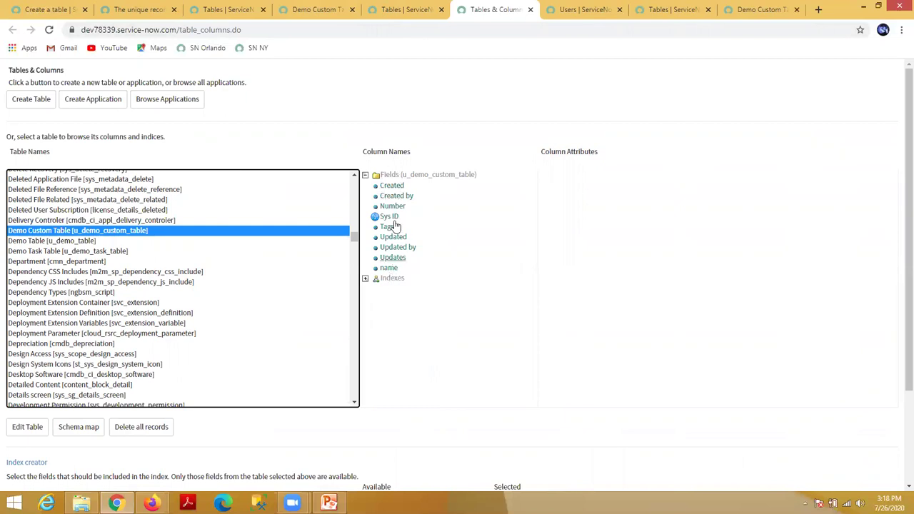
Step: Show the attributes of Demo Custom Table's name column, and examine its element name and internal type
click(388, 268)
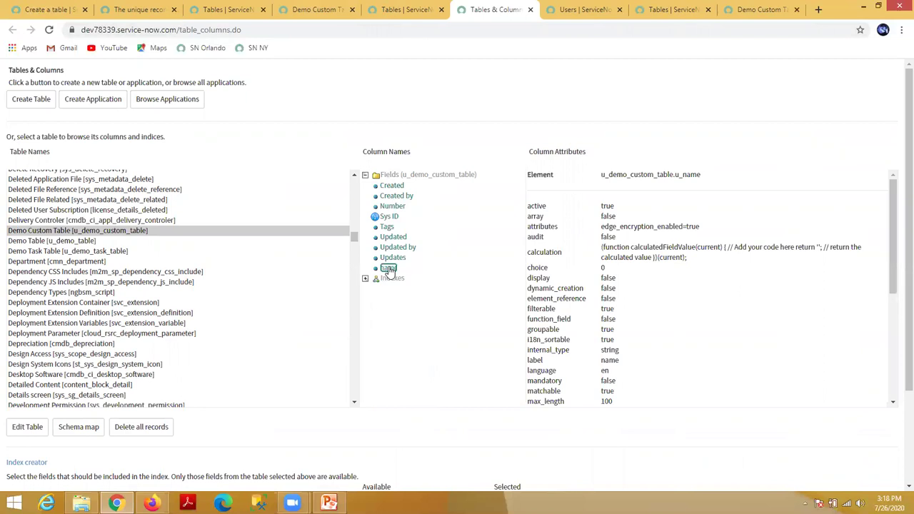
mouse_move(602, 175)
mouse_down()
mouse_move(671, 176)
mouse_move(598, 175)
mouse_up()
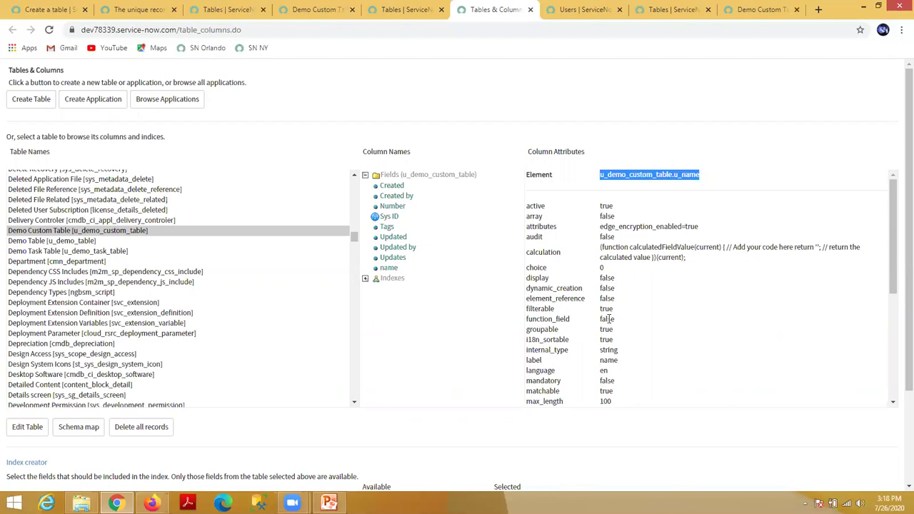
scroll(609, 321, down, 1)
scroll(610, 319, up, 1)
scroll(587, 344, down, 1)
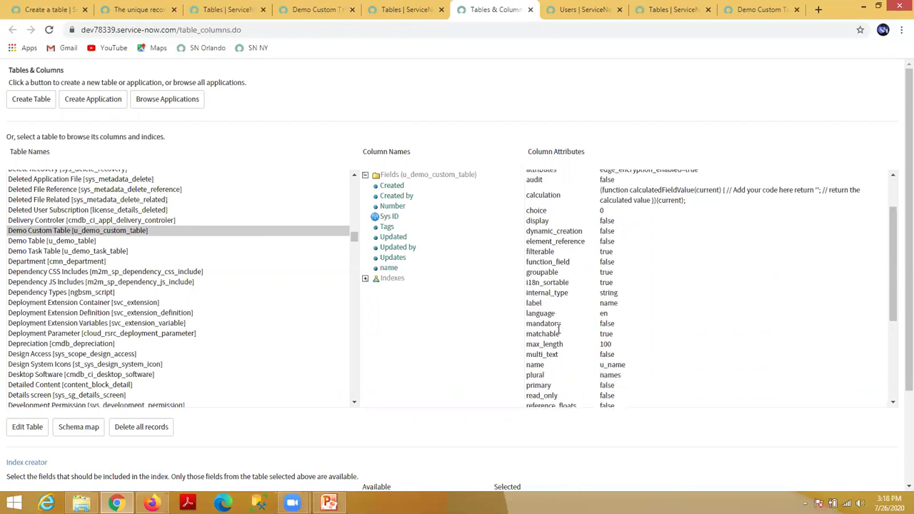
scroll(560, 325, up, 1)
double_click(607, 350)
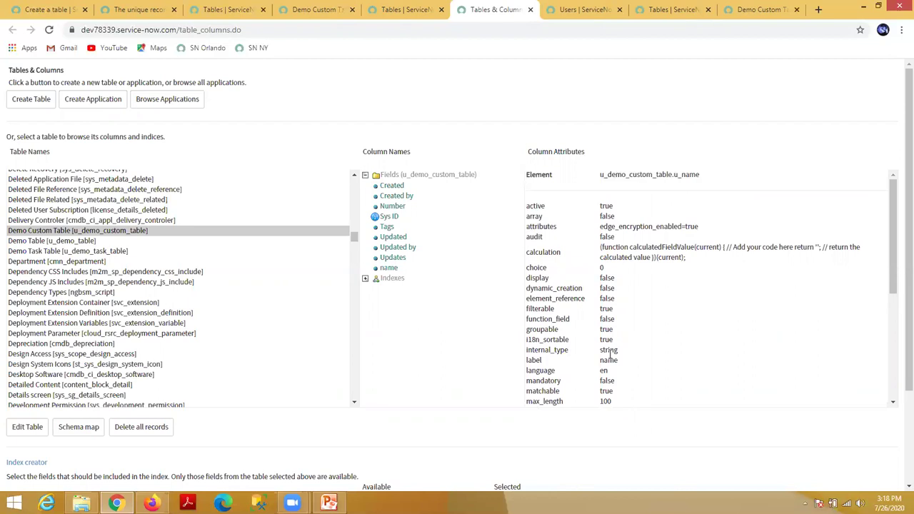
Step: Show the column names of Demo Task Table and look through its list of fields
click(92, 243)
click(81, 252)
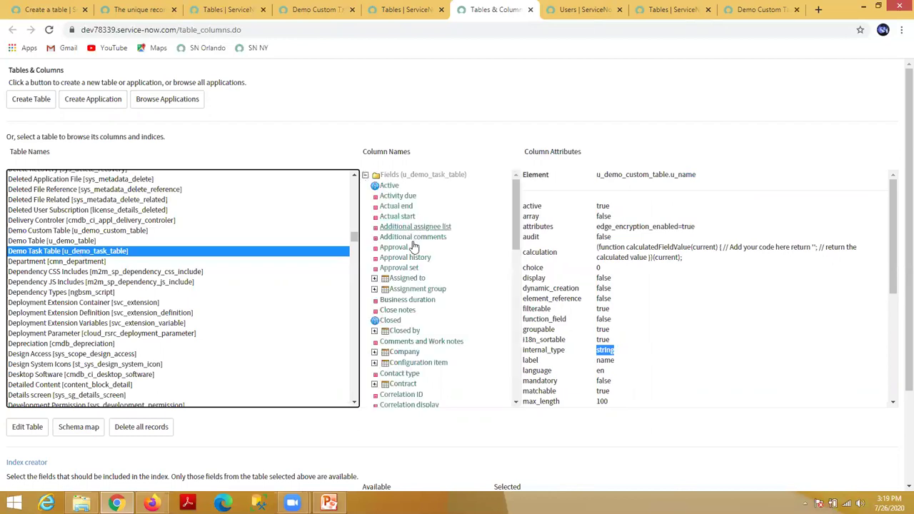
scroll(397, 382, down, 3)
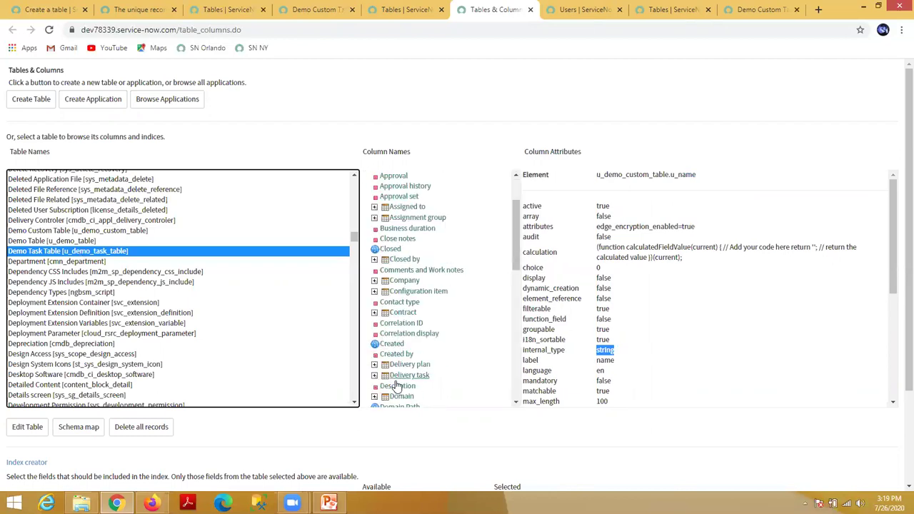
scroll(398, 375, up, 3)
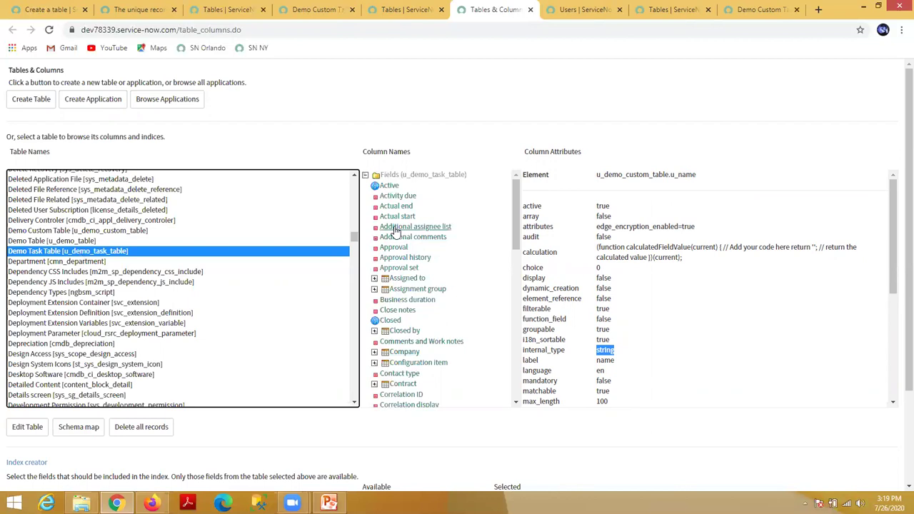
Step: Show the attributes of Demo Task Table's Close notes column, and examine its Element and Element Table entries
click(400, 310)
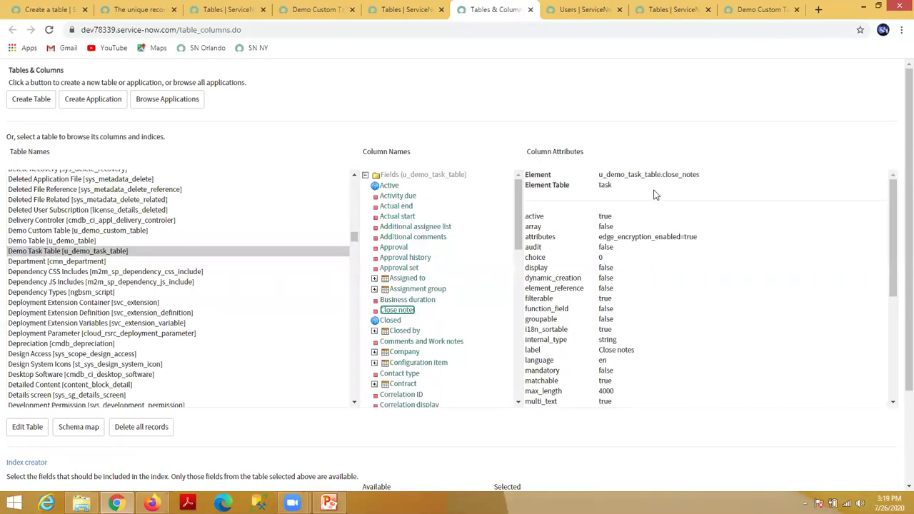
double_click(601, 185)
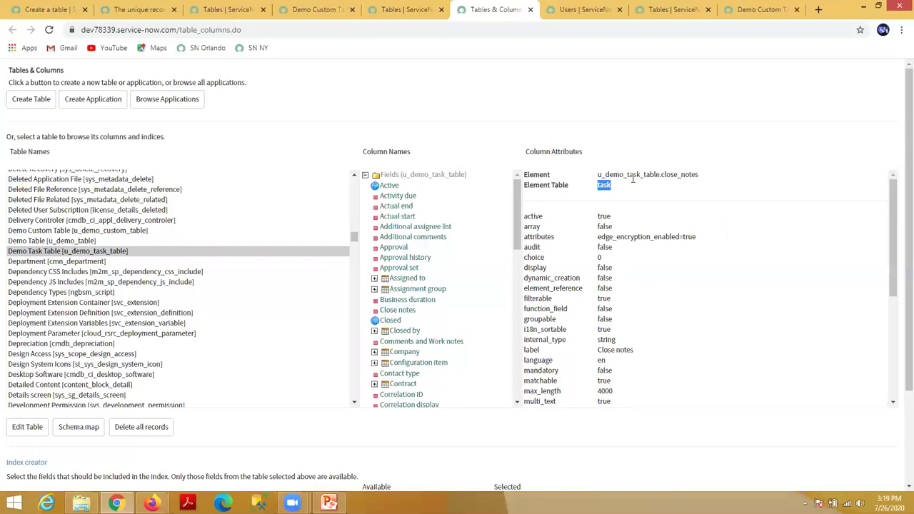
drag(598, 175, 662, 176)
click(674, 178)
drag(611, 185, 602, 174)
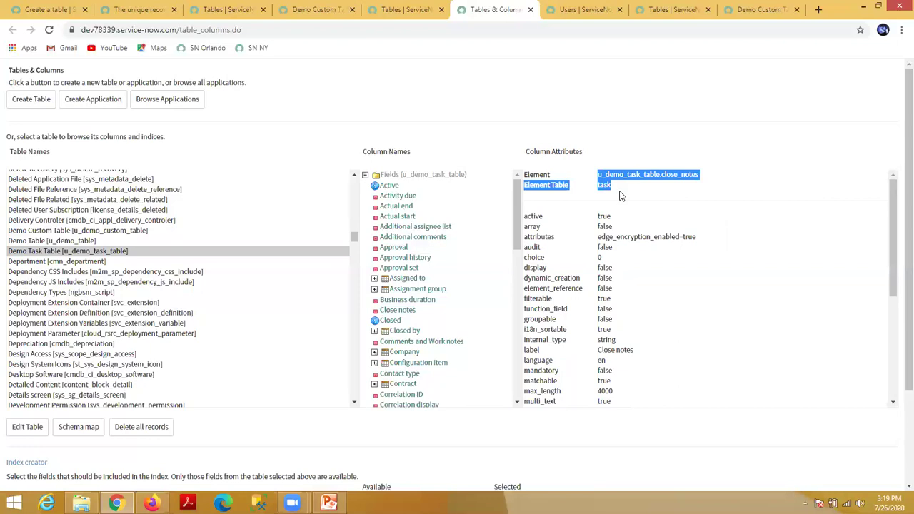
click(626, 199)
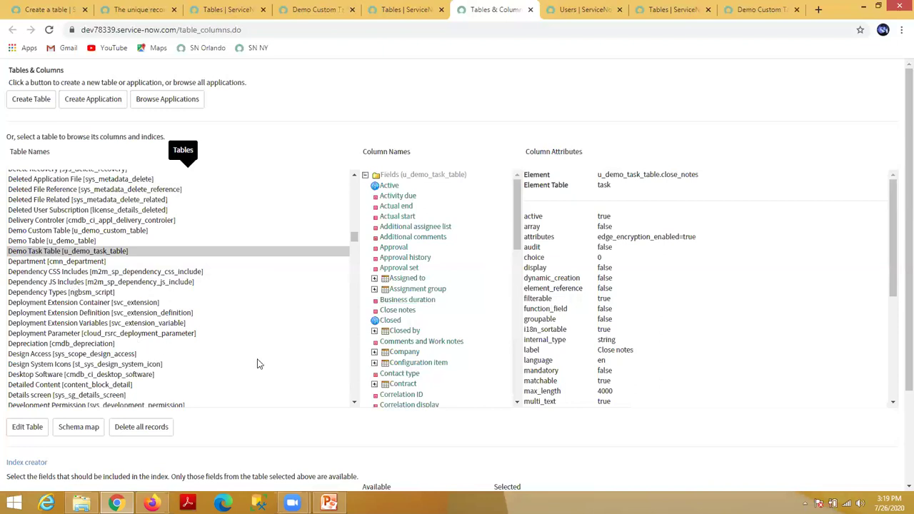
Step: Check the column names of Demo Table, and open the schema map of Demo Custom Table
scroll(269, 364, down, 1)
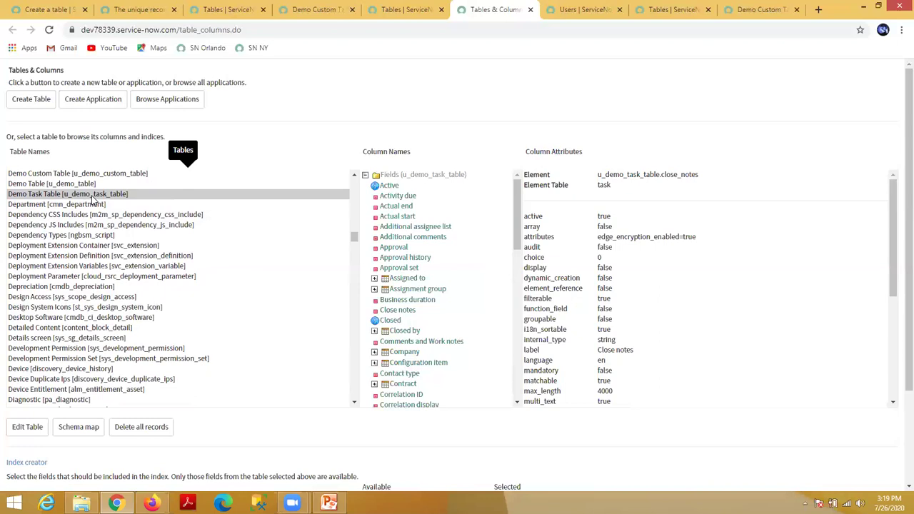
scroll(60, 243, up, 1)
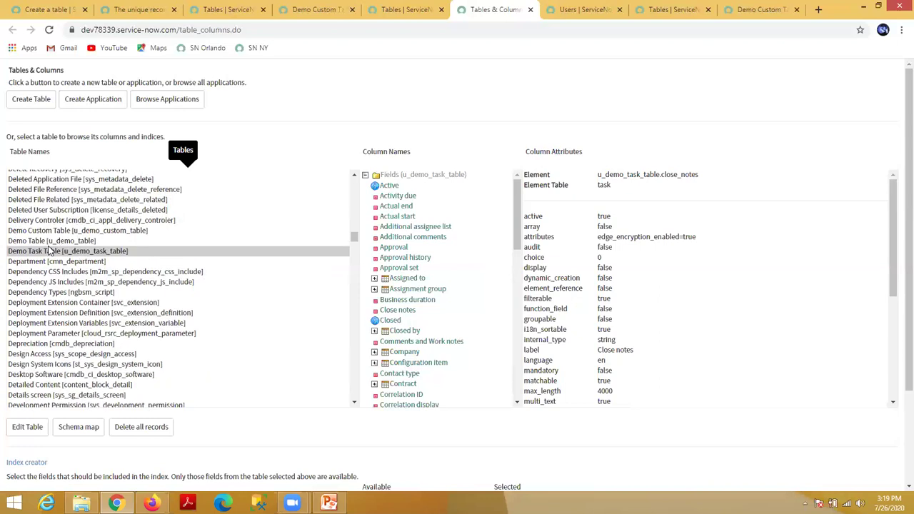
click(46, 242)
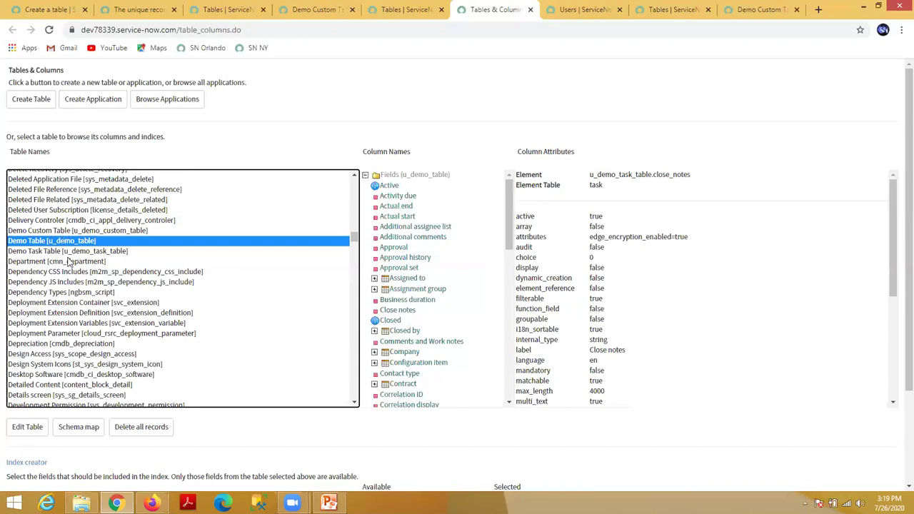
click(63, 232)
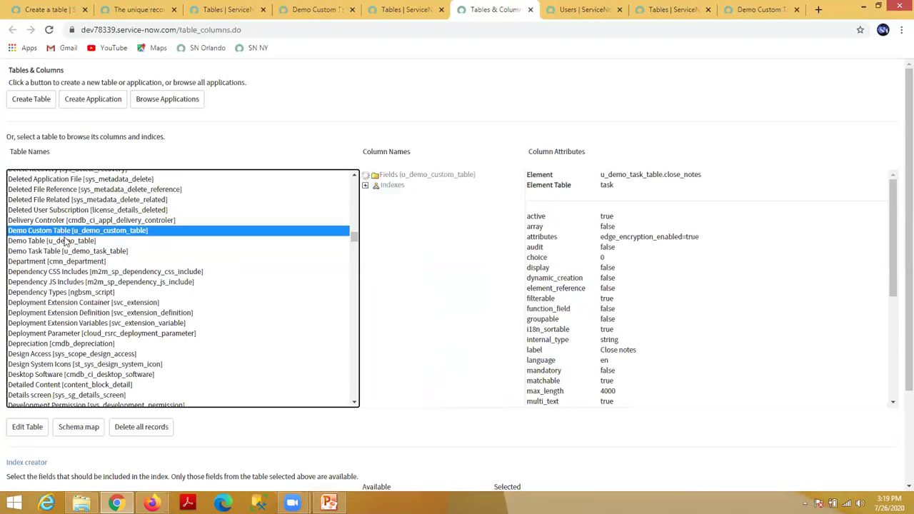
click(77, 427)
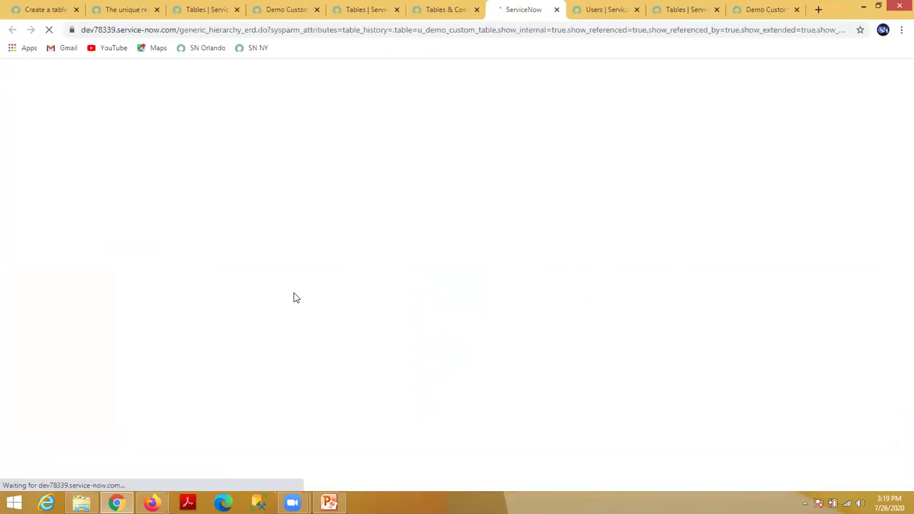
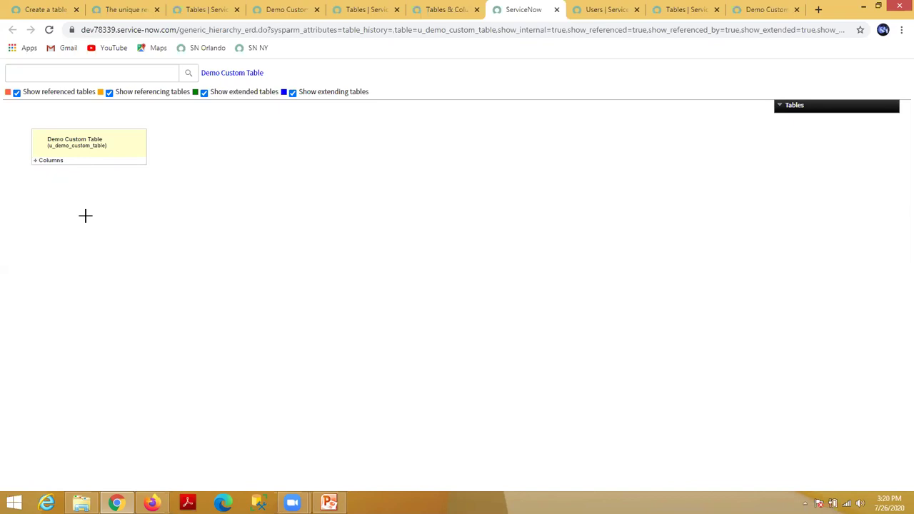
Step: Return to Tables & Columns, open the schema map of Demo Task Table and locate its node among the related tables
click(438, 10)
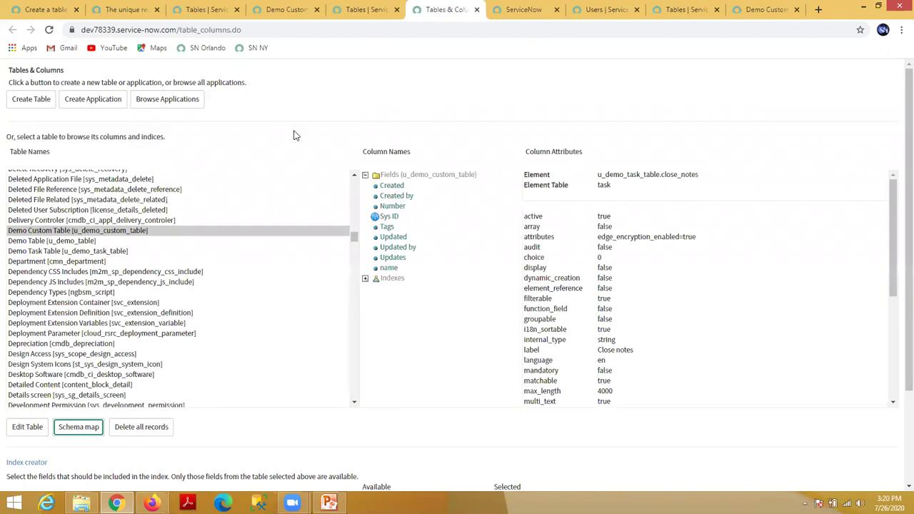
click(60, 252)
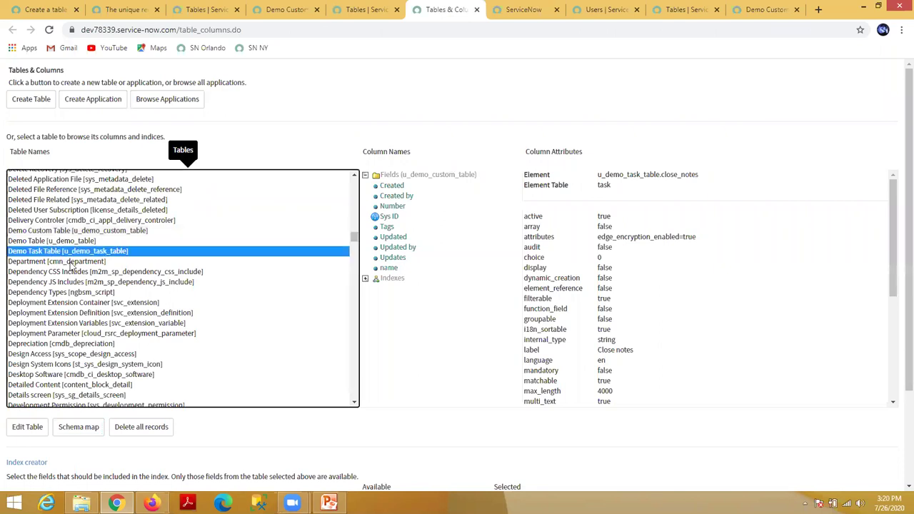
click(81, 431)
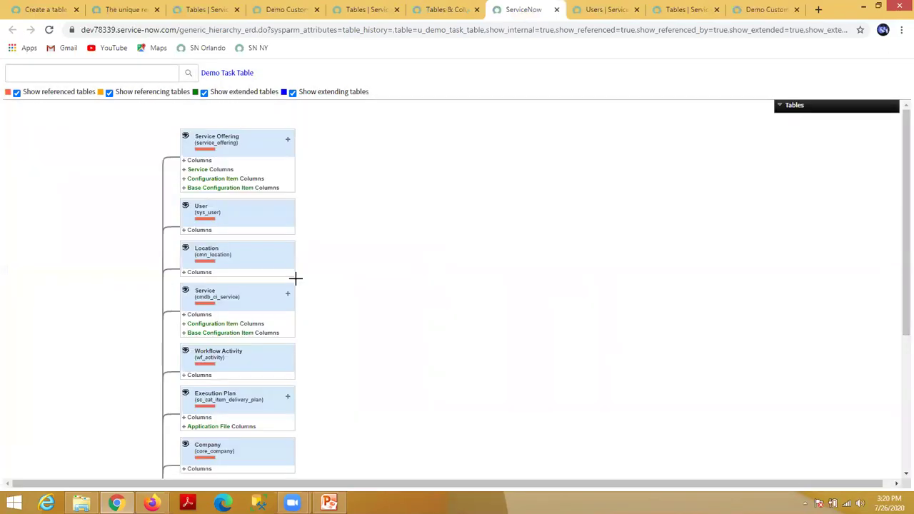
scroll(386, 298, down, 2)
scroll(386, 298, down, 2)
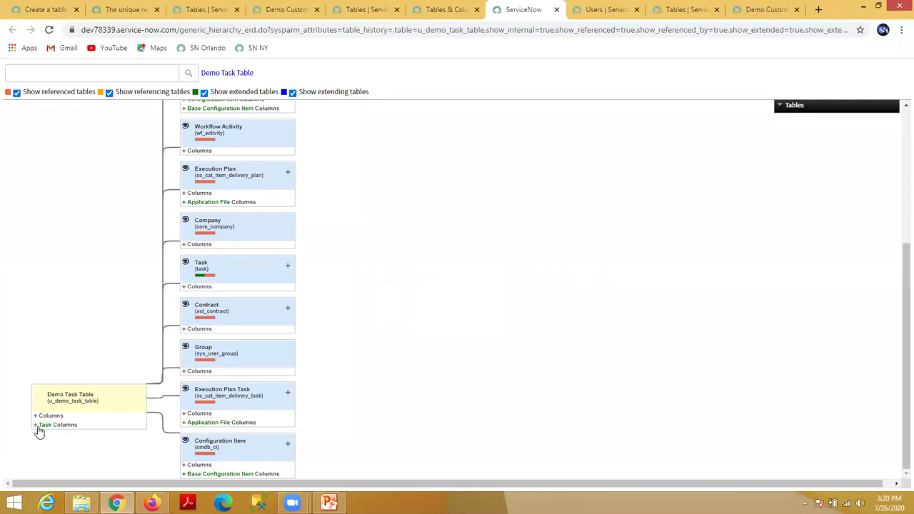
scroll(98, 390, up, 4)
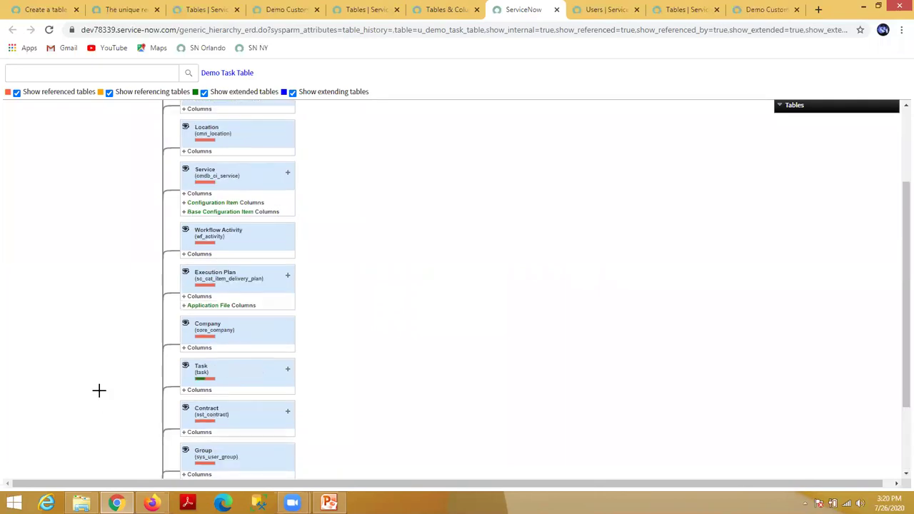
scroll(355, 286, down, 3)
scroll(356, 296, down, 1)
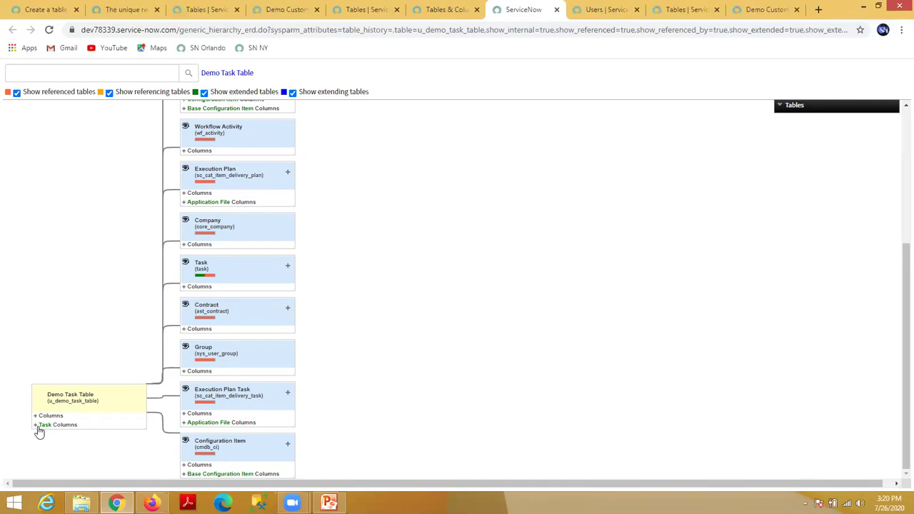
Step: Expand and collapse the Task Columns and own Columns of the Demo Task Table node to compare inherited and custom fields
click(54, 427)
scroll(379, 365, down, 1)
scroll(357, 359, down, 3)
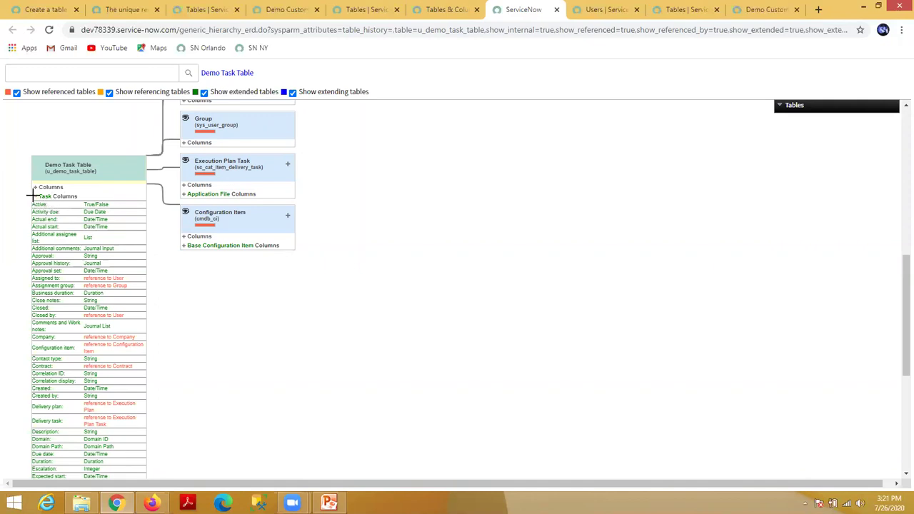
click(35, 198)
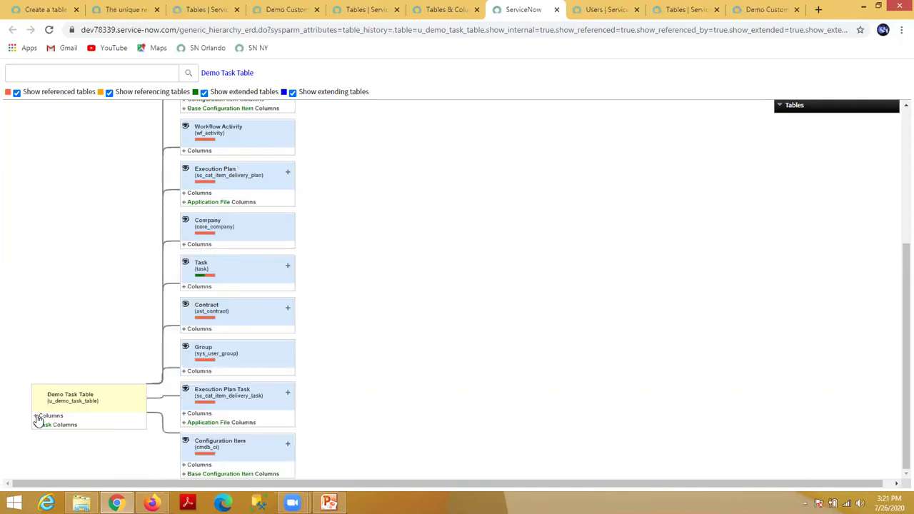
click(37, 417)
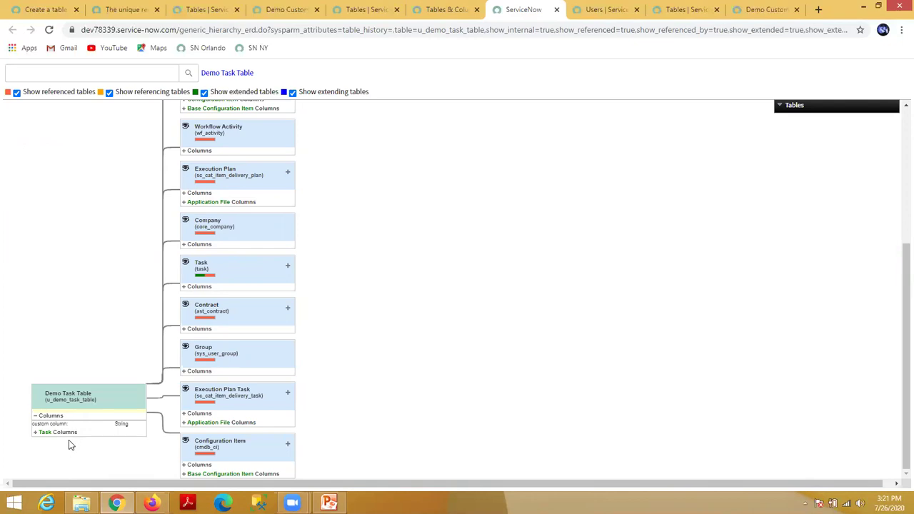
click(35, 416)
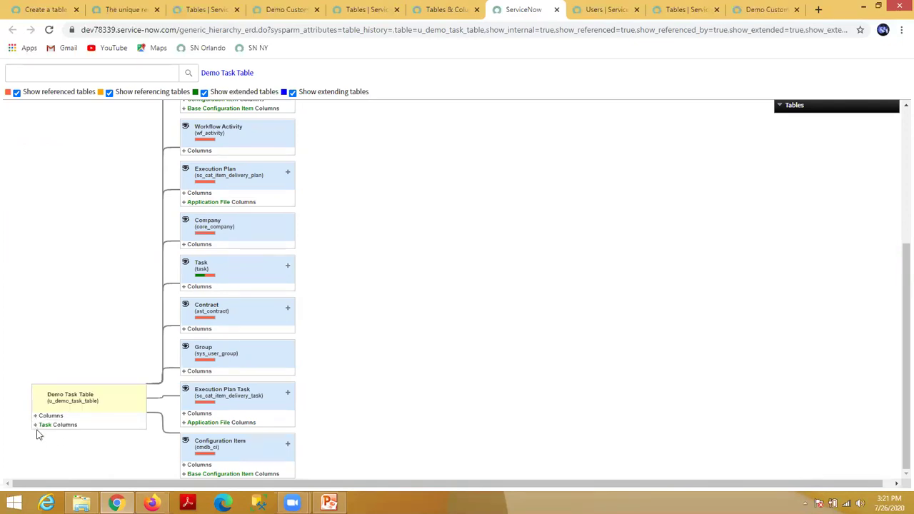
click(35, 425)
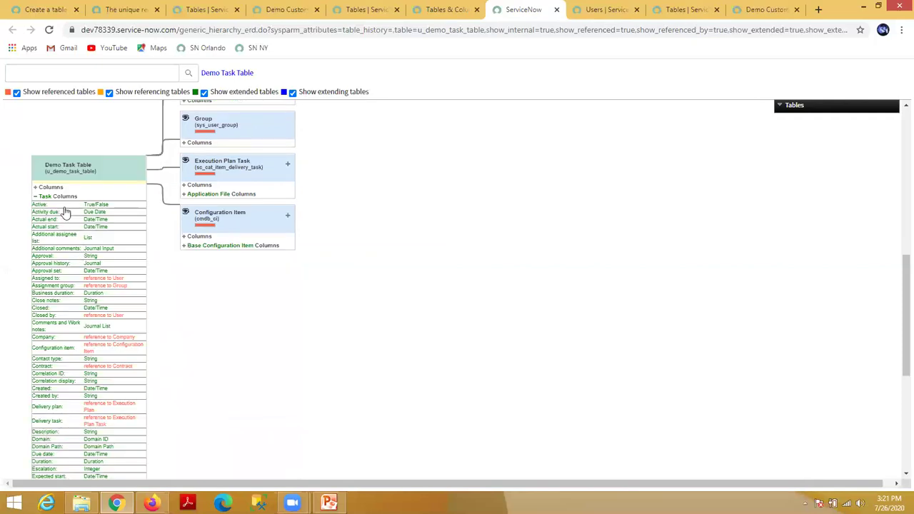
click(35, 196)
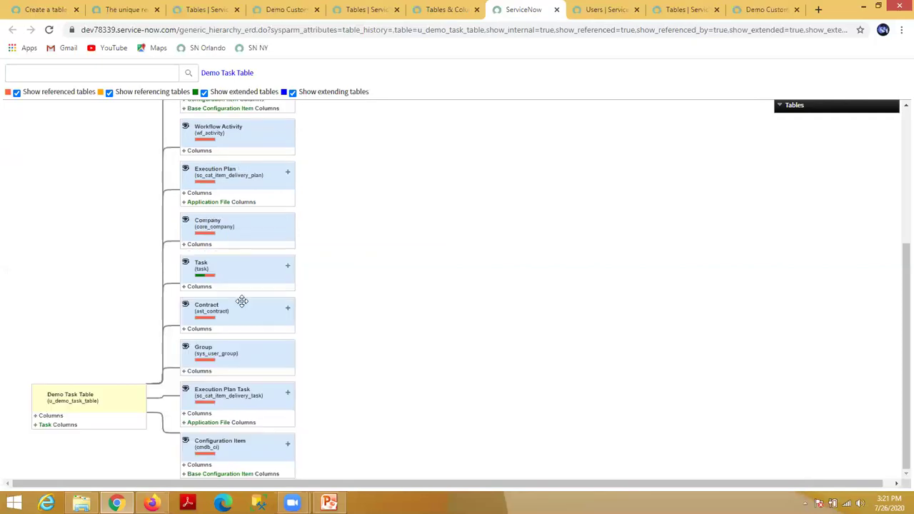
Step: Examine the tables linked to Demo Task Table in the schema map, from Service Offering and User down to Configuration Item
scroll(257, 296, up, 3)
scroll(278, 287, down, 3)
scroll(293, 273, up, 3)
scroll(231, 259, down, 3)
scroll(245, 204, up, 3)
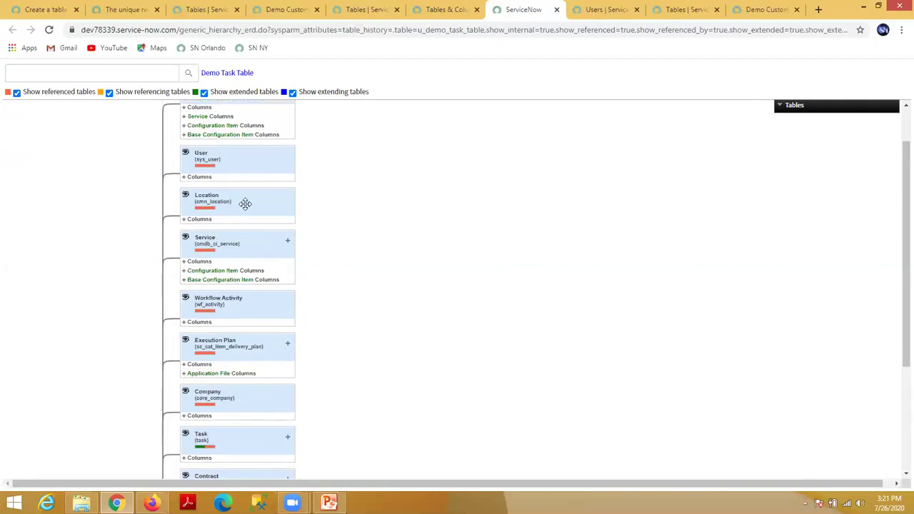
scroll(264, 225, up, 1)
scroll(275, 268, down, 1)
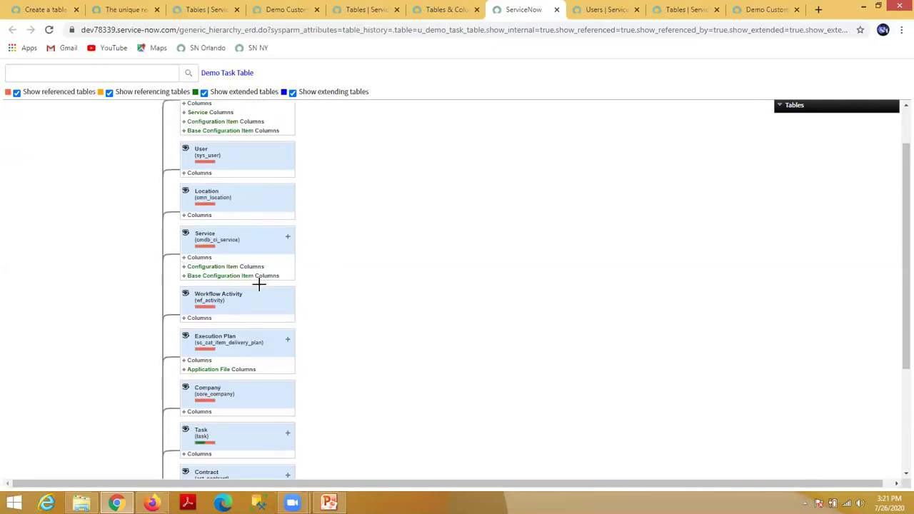
scroll(260, 284, down, 3)
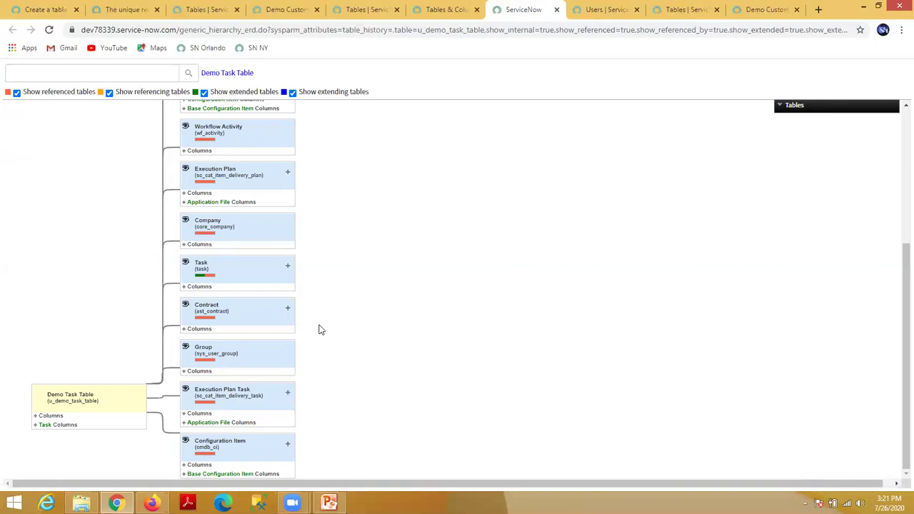
scroll(240, 367, up, 1)
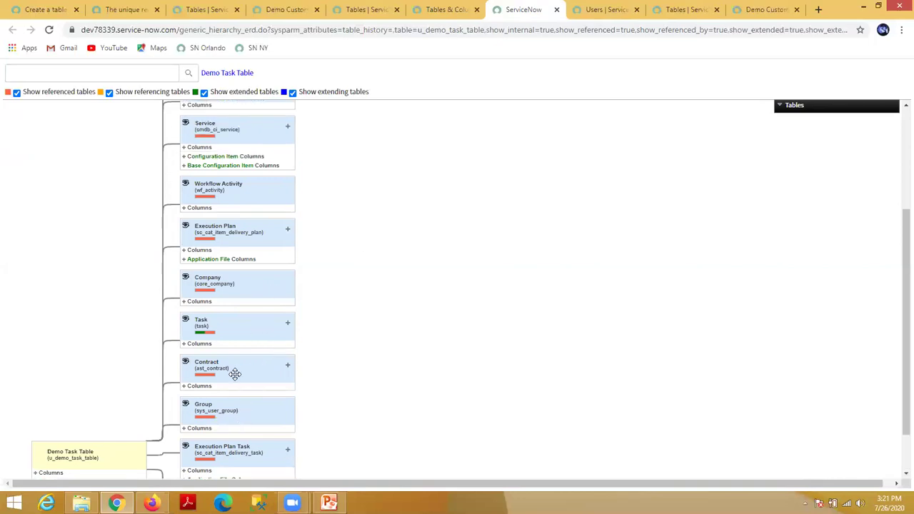
scroll(243, 236, up, 2)
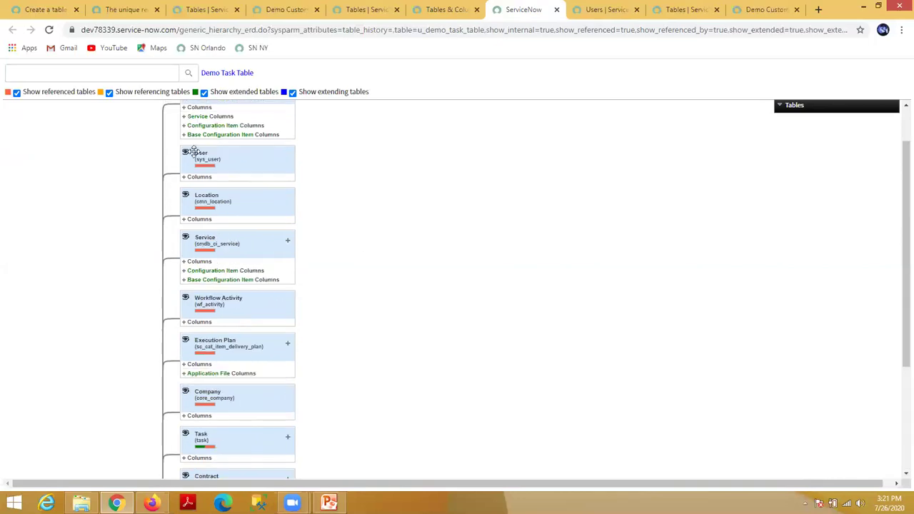
scroll(231, 257, down, 2)
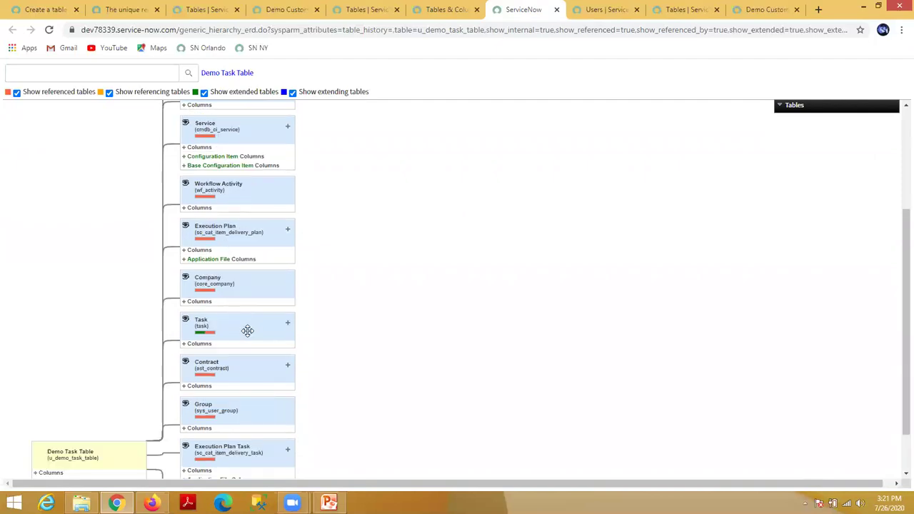
scroll(247, 330, down, 1)
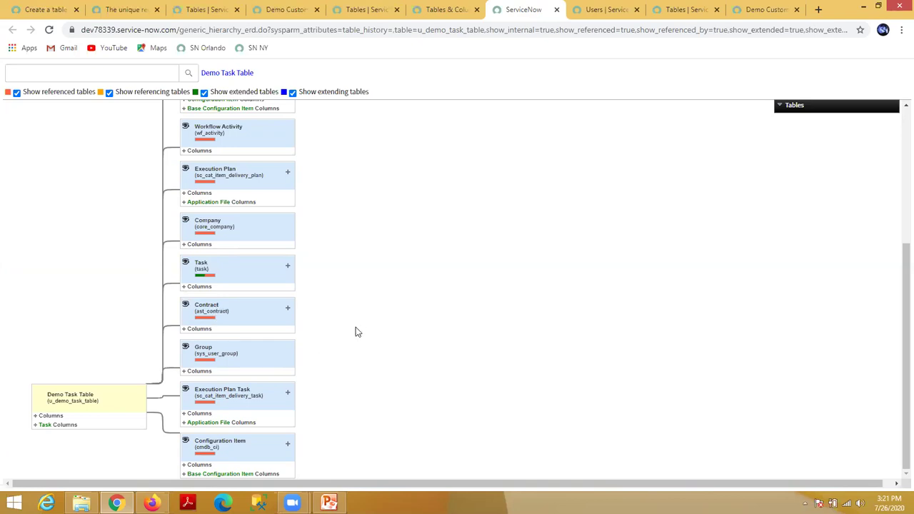
scroll(364, 329, up, 4)
Step: Leave the schema map and go back to the browser tab with the Tables list filtered on non-empty update names
click(447, 9)
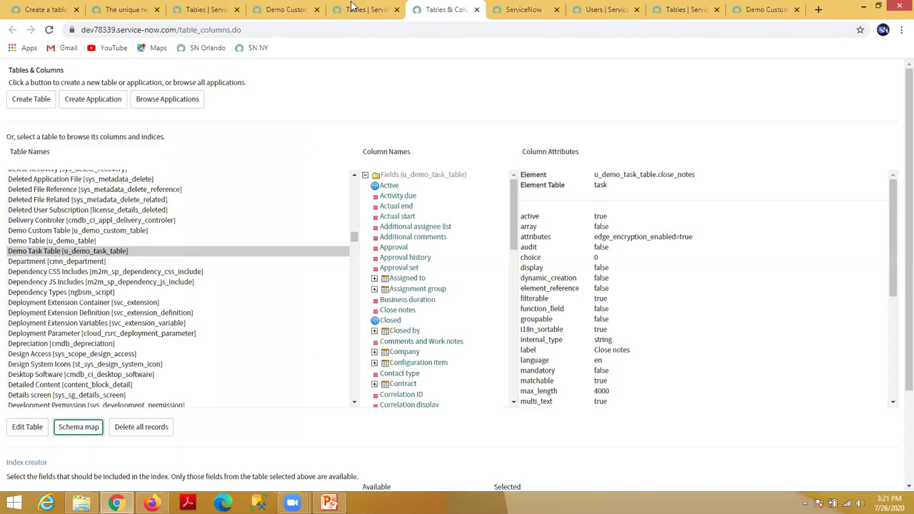
click(352, 5)
click(285, 7)
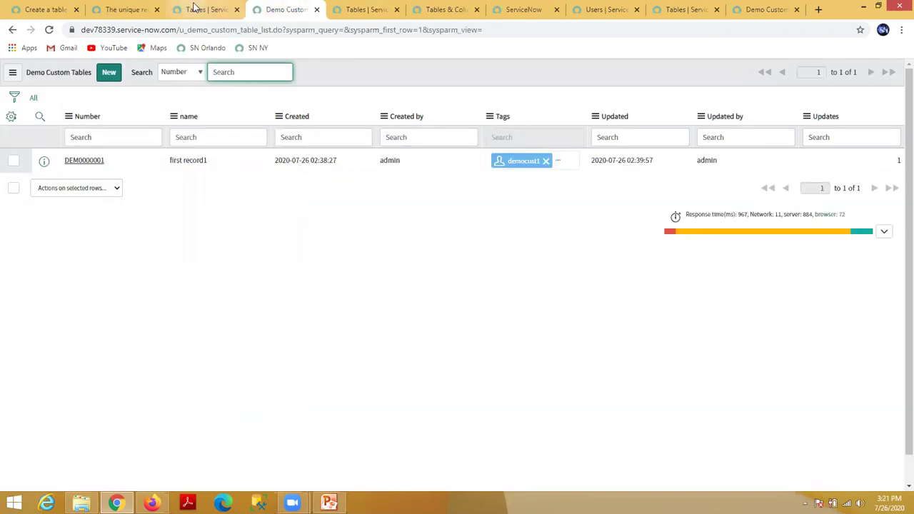
click(194, 7)
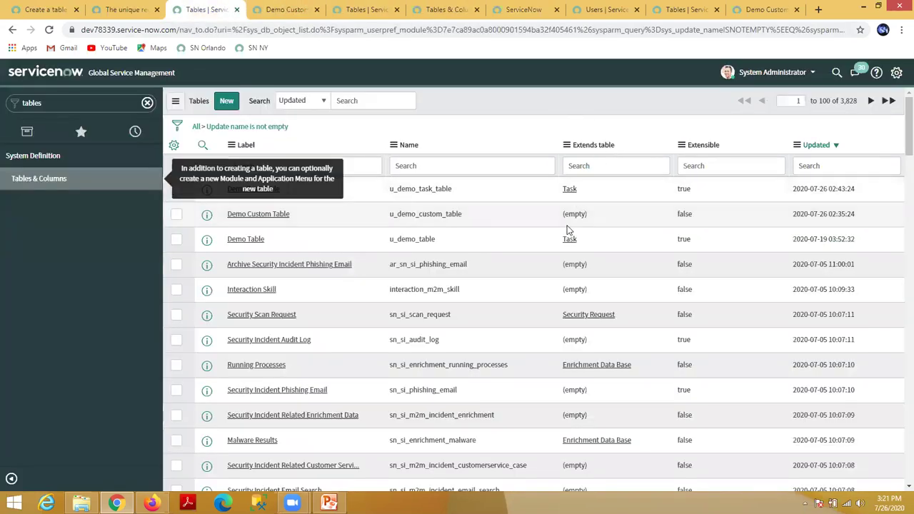